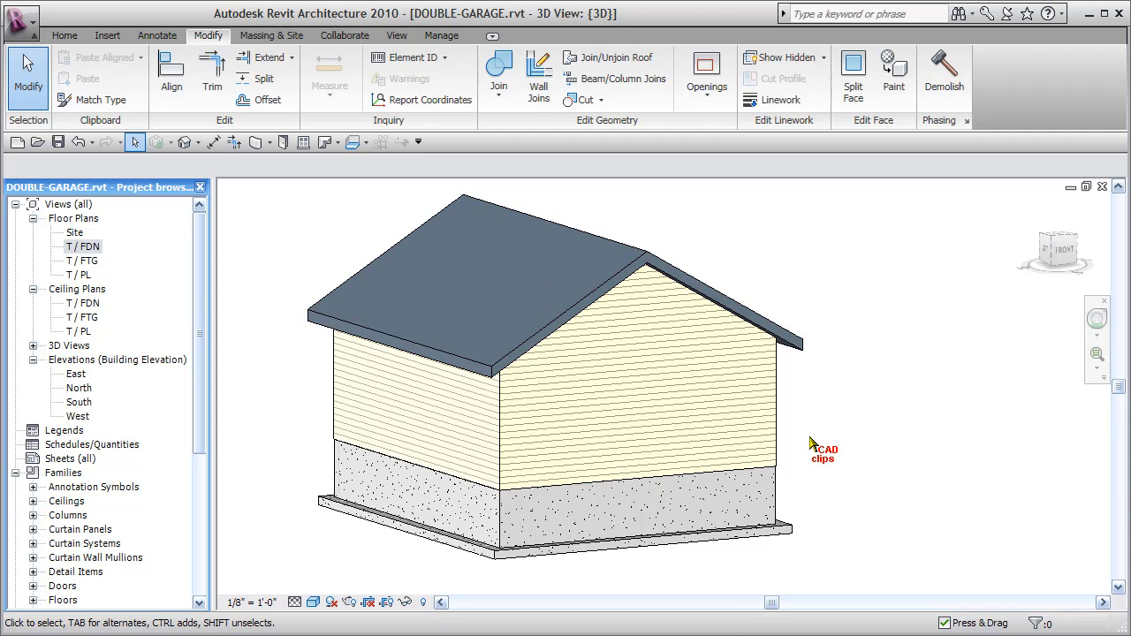
Open the T / FDN floor plan and bring up the garage's upper-right wall corner.
middle_drag(809, 442, 835, 448)
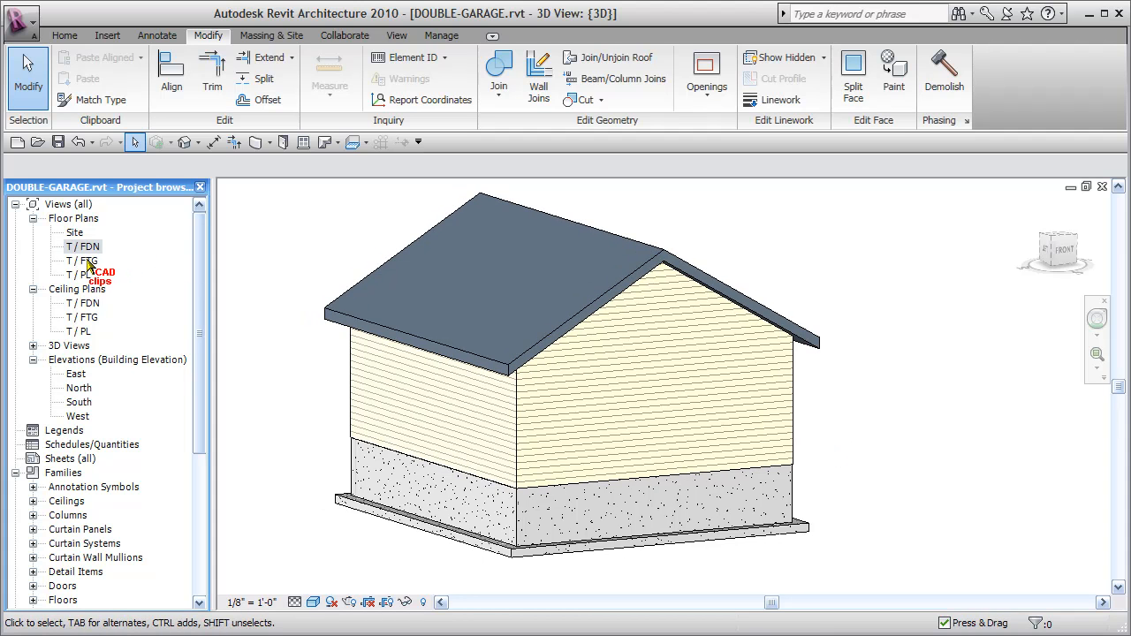
double_click(84, 248)
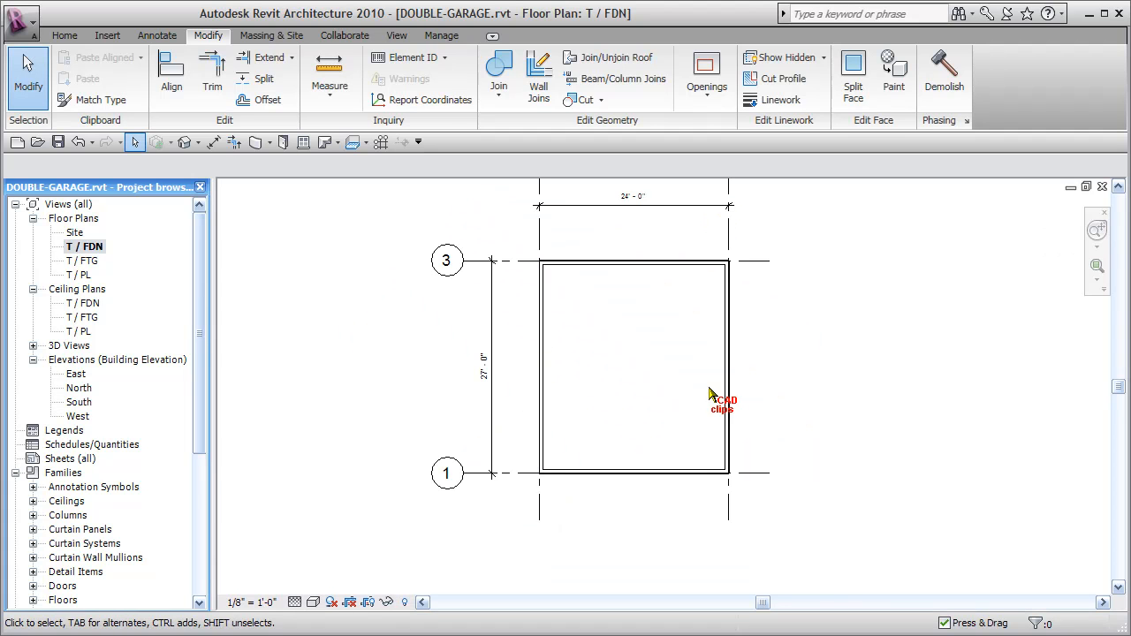
scroll(747, 370, up, 1)
scroll(750, 366, up, 1)
middle_drag(759, 363, 795, 426)
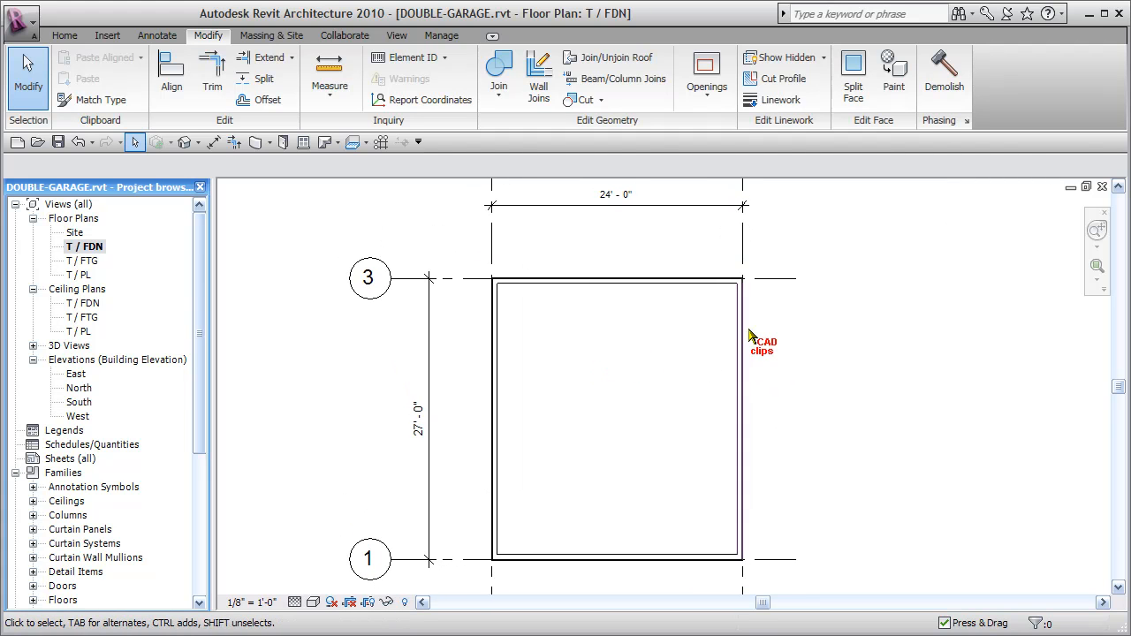
scroll(770, 307, up, 3)
middle_drag(757, 302, 623, 331)
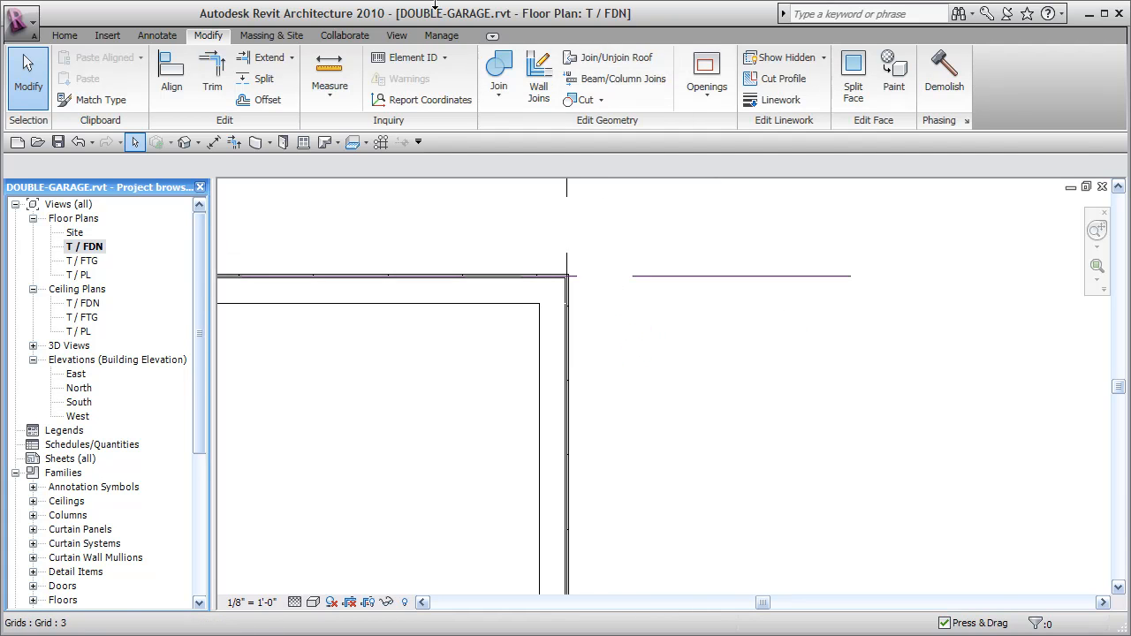
Toggle the Thin Lines display off and back on to compare the wall line weights.
click(396, 35)
click(162, 99)
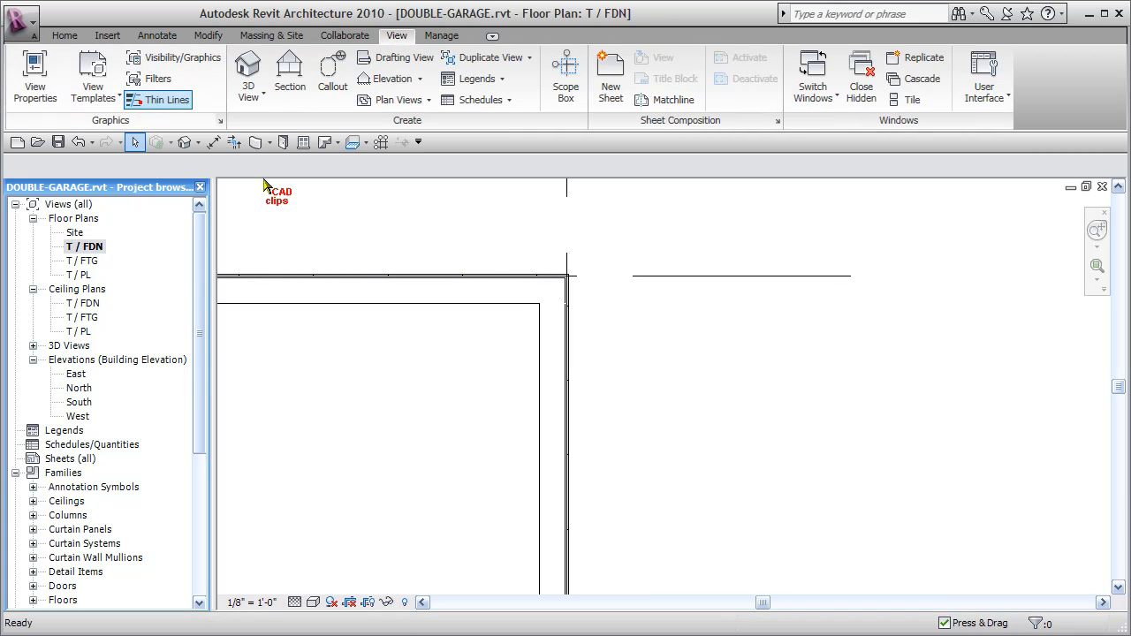
click(168, 100)
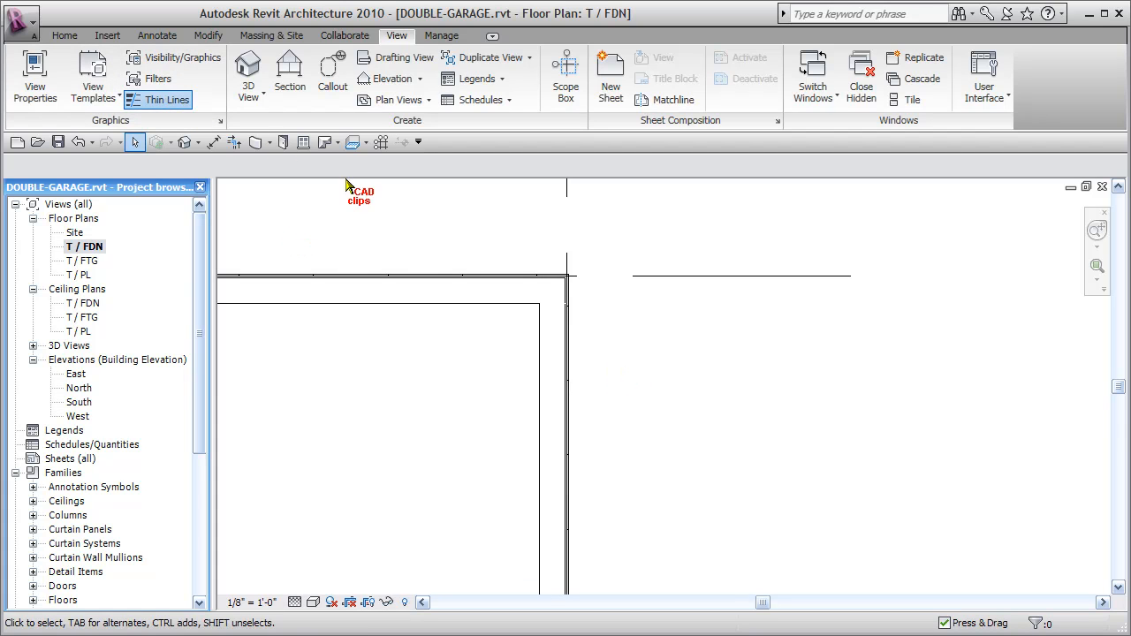
click(166, 101)
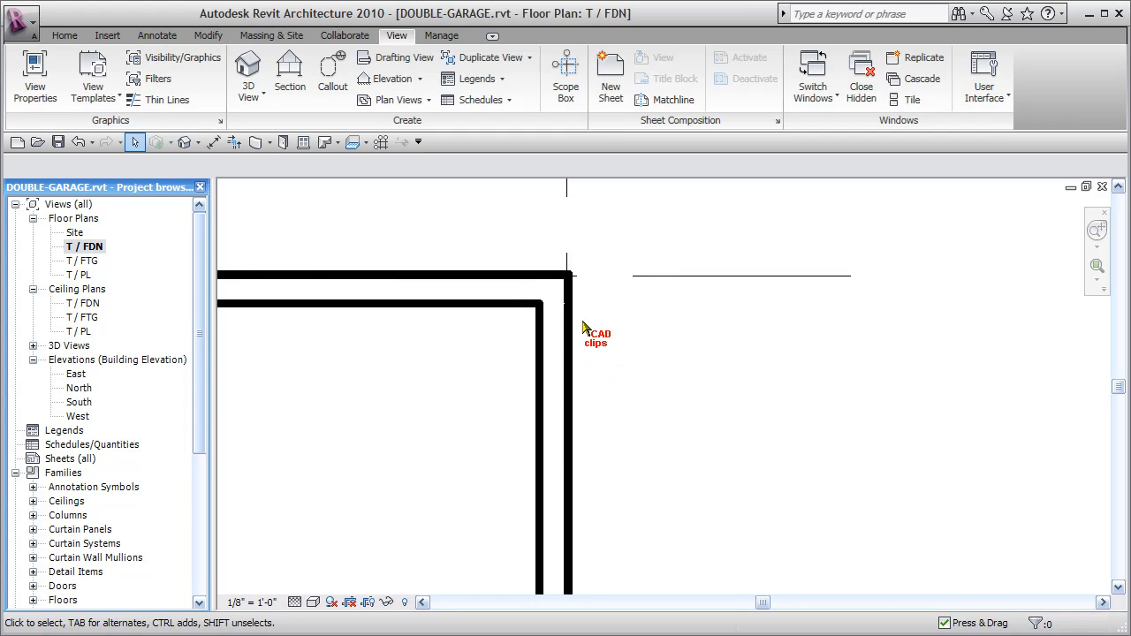
click(168, 100)
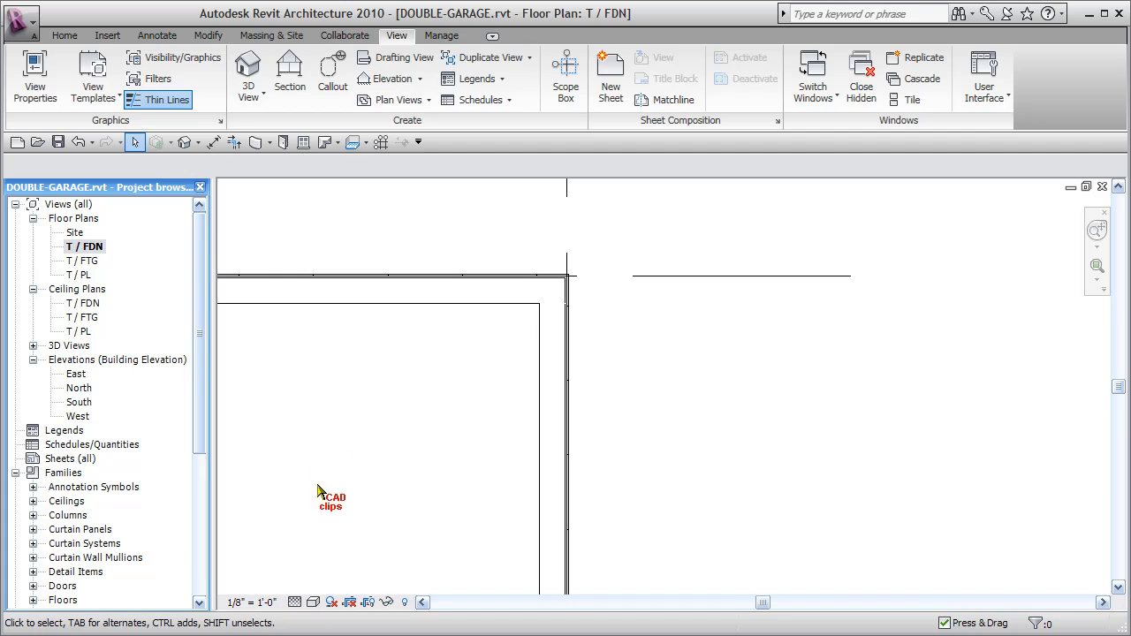
Set the plan view's visual style to Shading with Edges and its detail level to Fine.
click(295, 602)
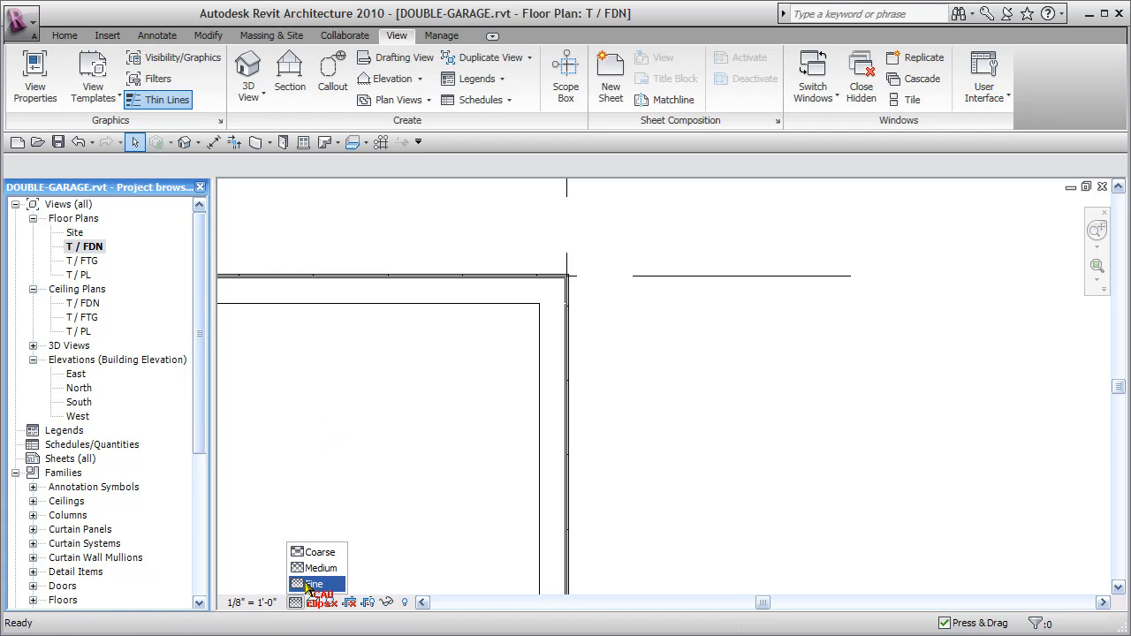
click(313, 584)
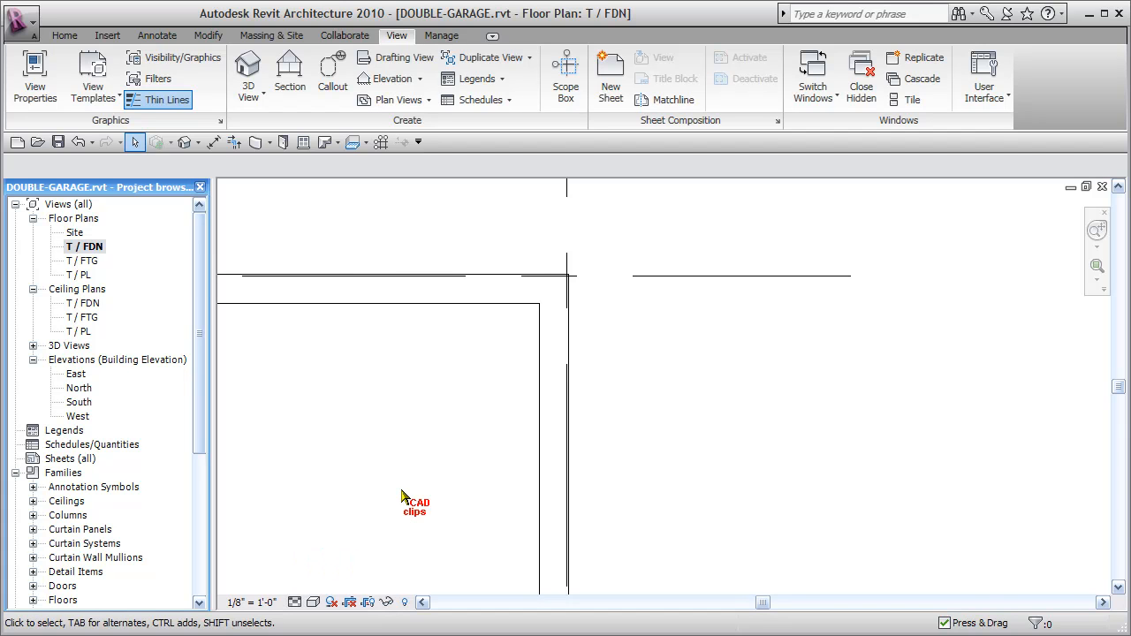
click(314, 601)
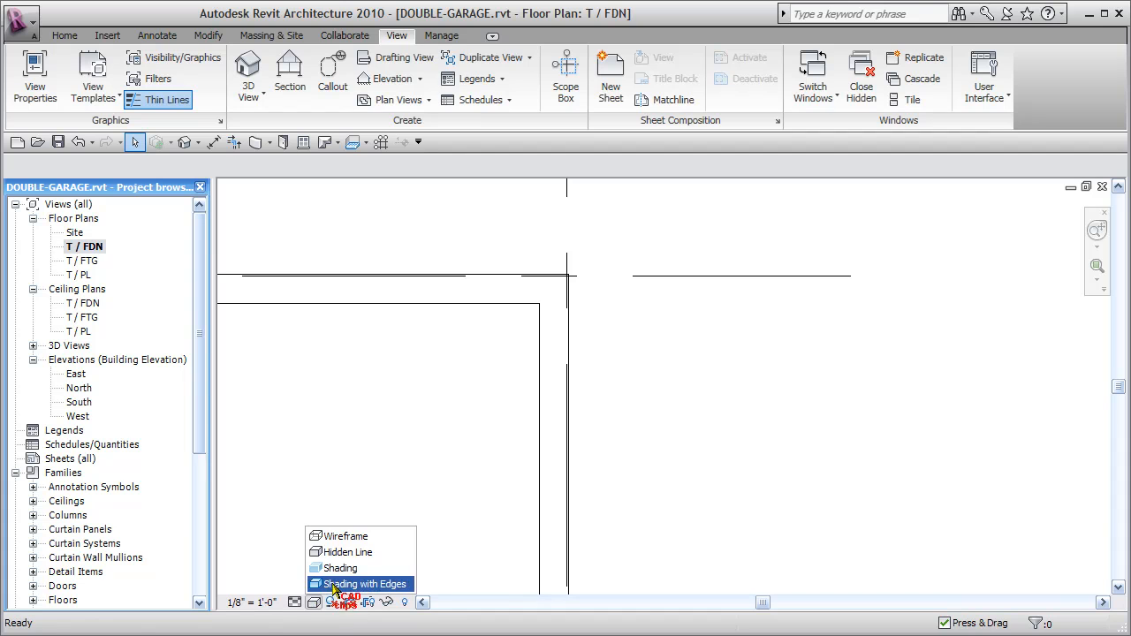
click(325, 584)
click(294, 601)
click(318, 568)
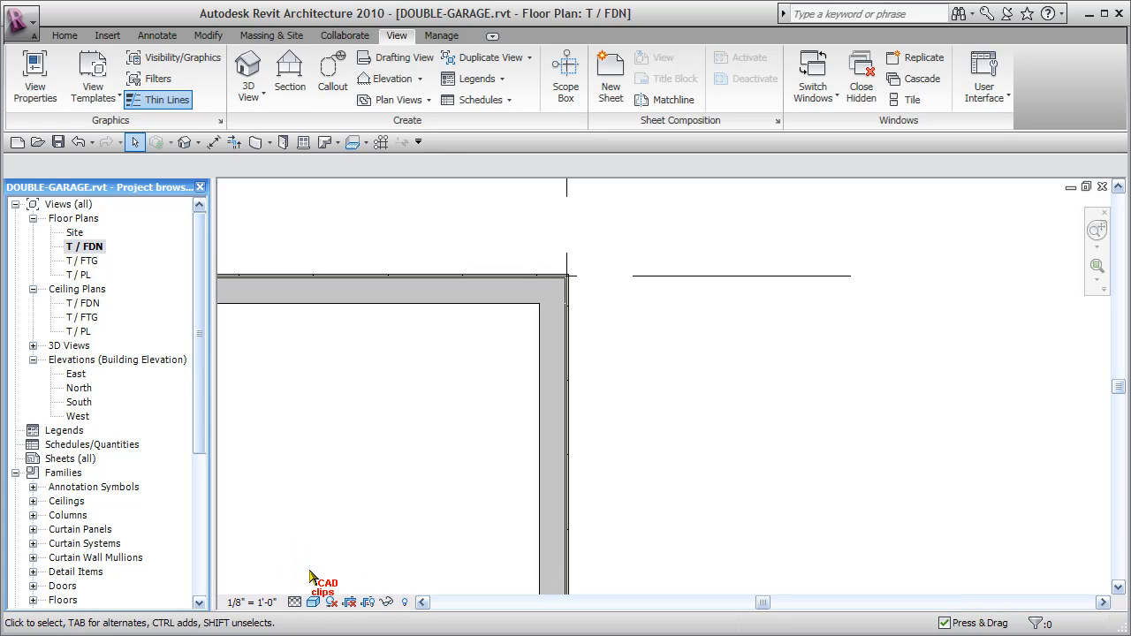
click(295, 602)
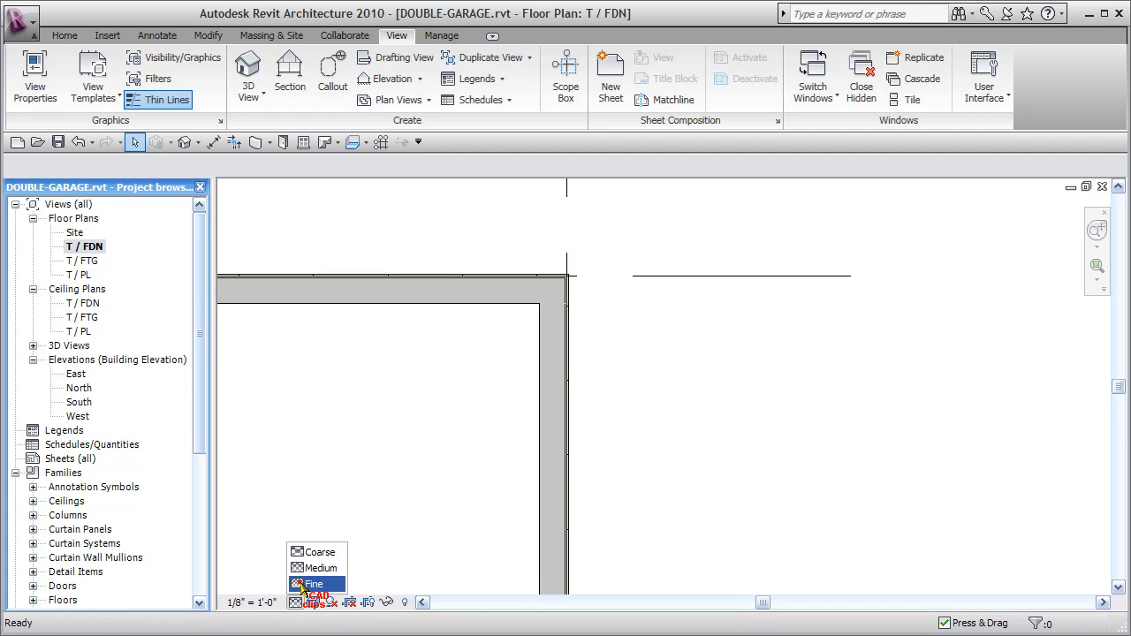
click(302, 584)
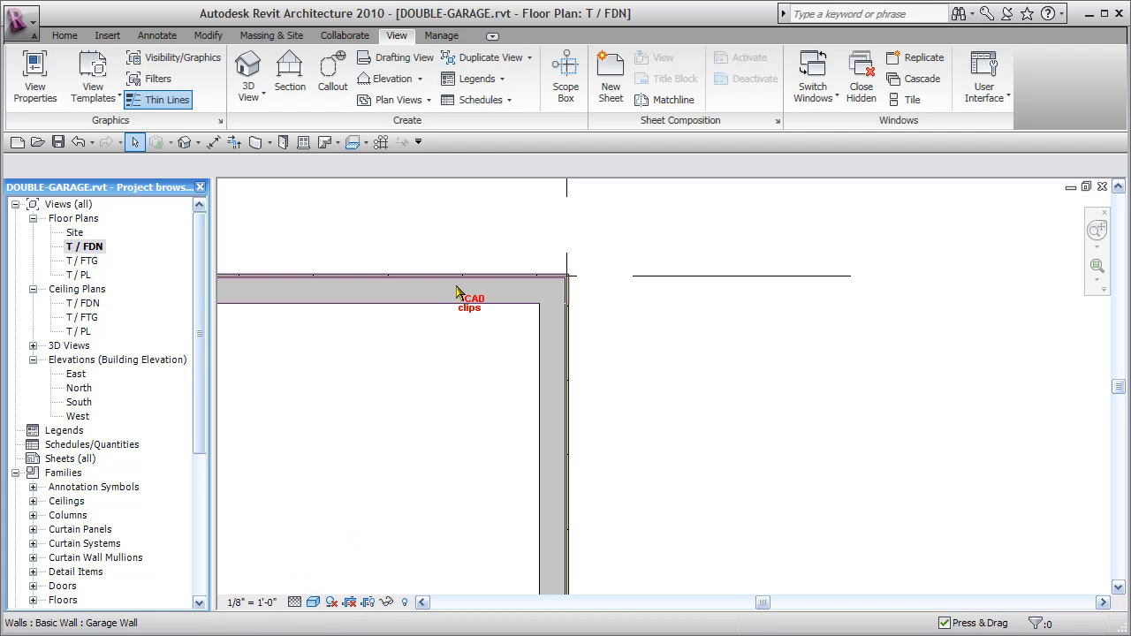
click(246, 602)
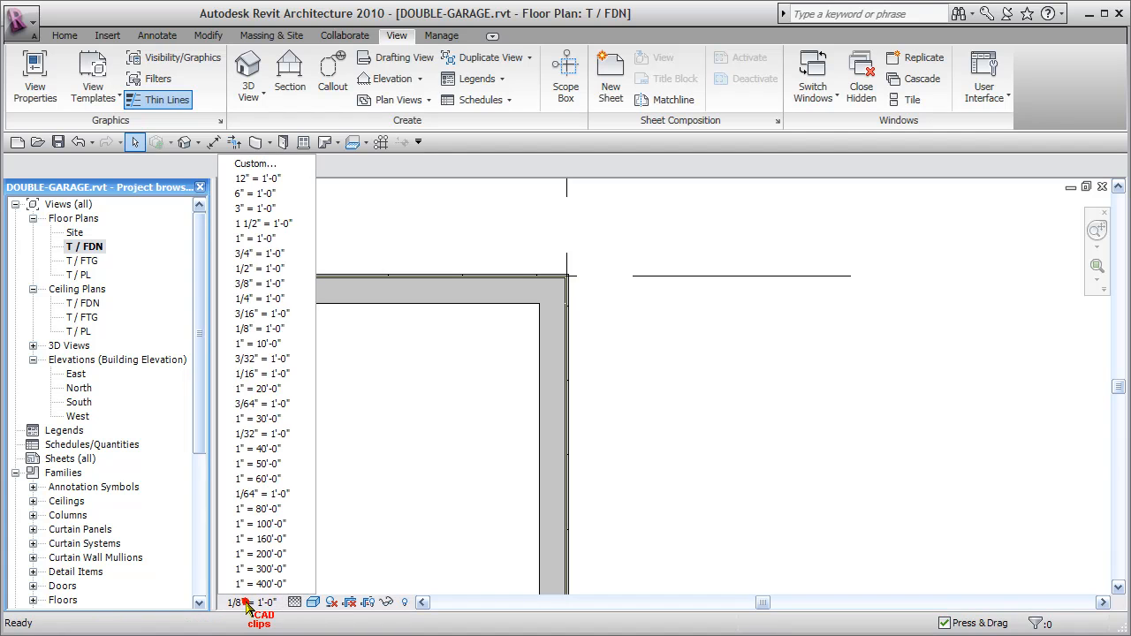
click(374, 556)
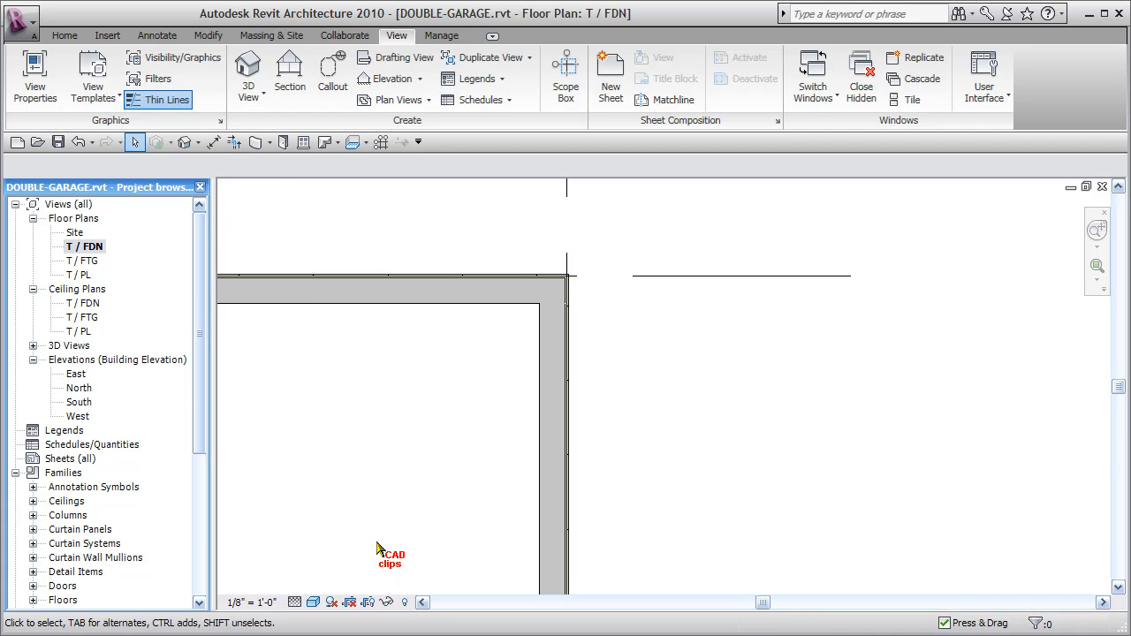
click(149, 100)
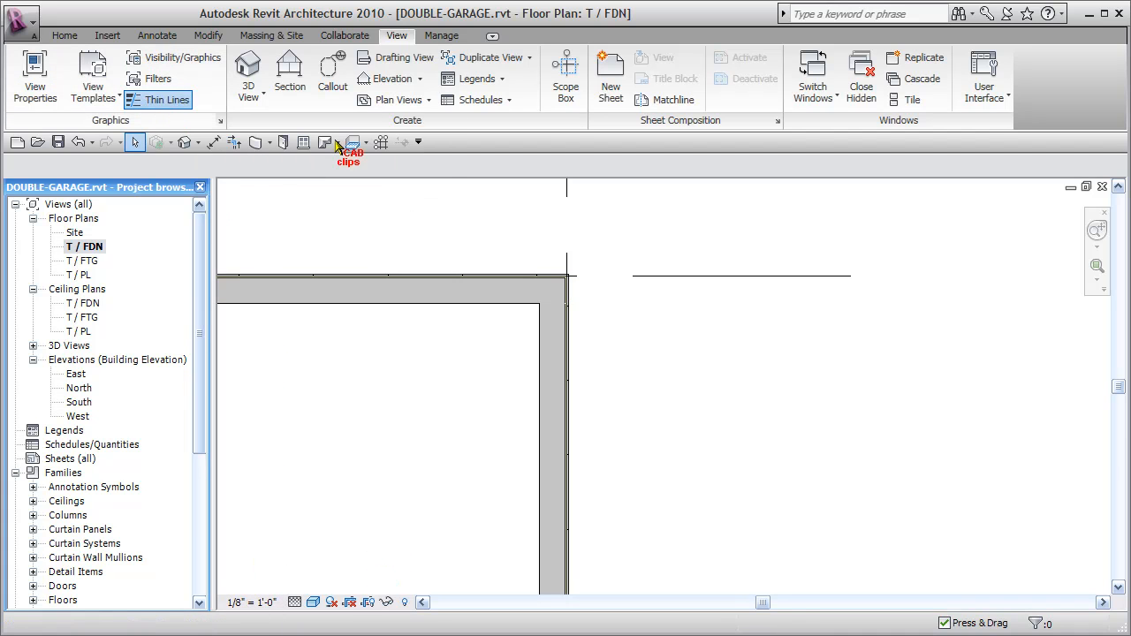
Examine the Garage Wall layers at the upper-right corner and check the right wall's position against the vertical grid line.
scroll(576, 294, up, 5)
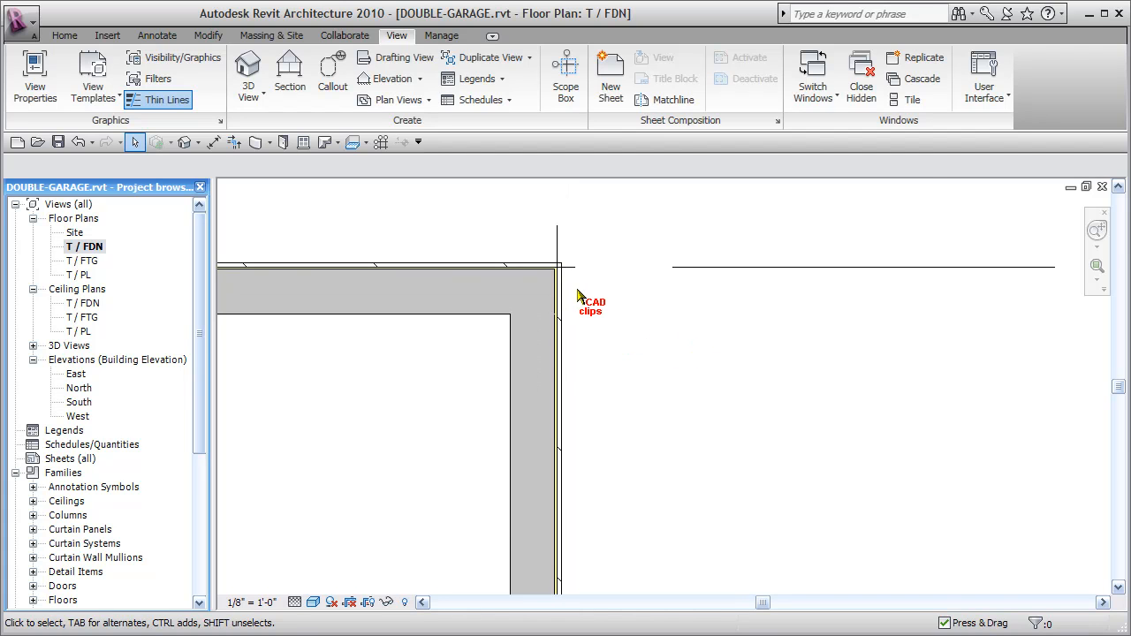
scroll(577, 291, up, 1)
middle_drag(581, 286, 616, 377)
scroll(609, 369, down, 2)
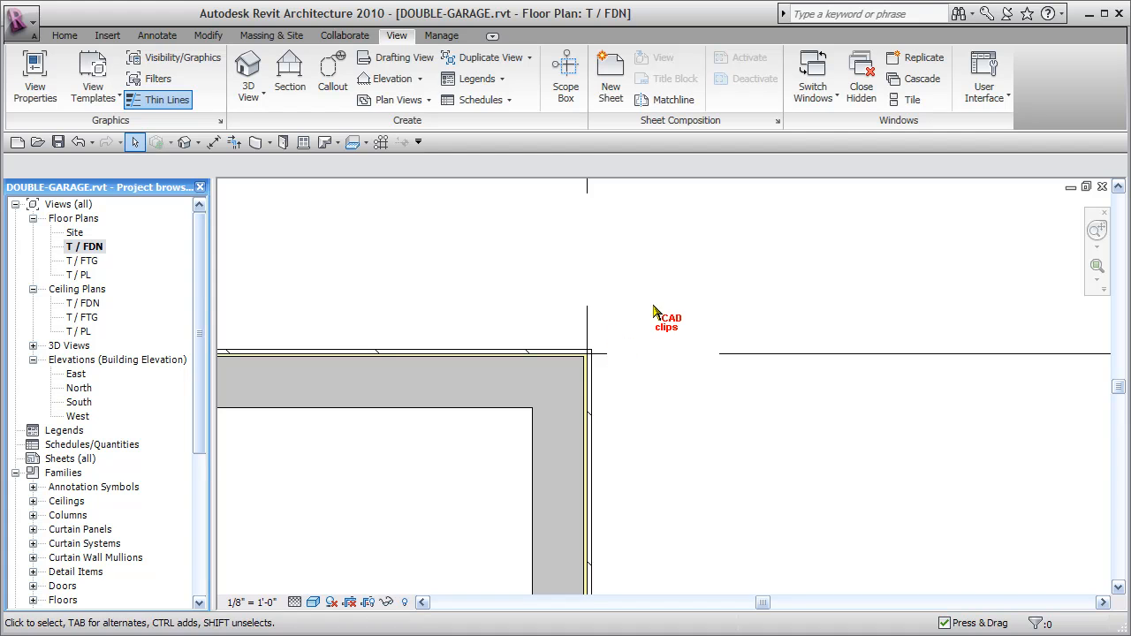
click(547, 457)
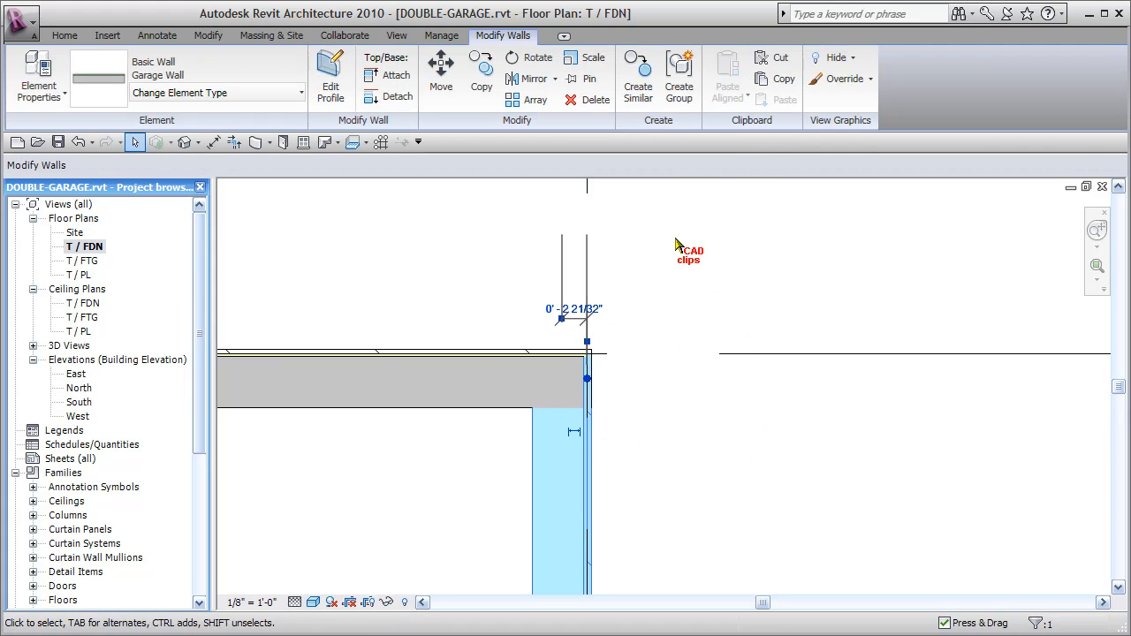
click(647, 418)
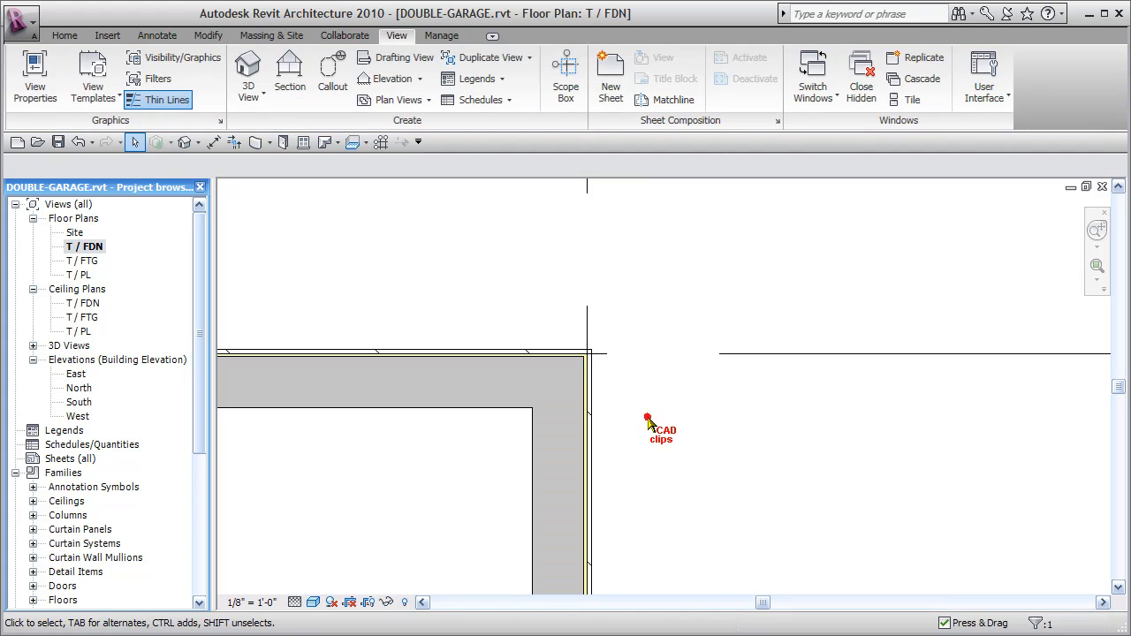
Align the right Garage Wall to the vertical grid line with the outer face of its concrete layer.
scroll(648, 424, down, 2)
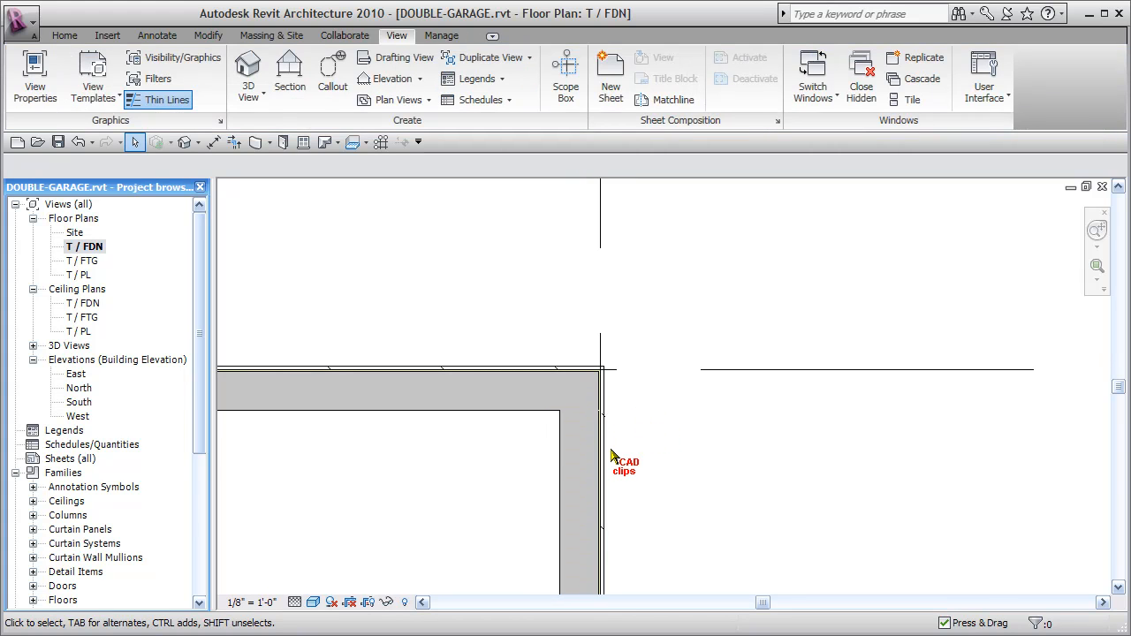
scroll(661, 403, down, 4)
middle_drag(706, 373, 782, 559)
middle_drag(838, 477, 787, 341)
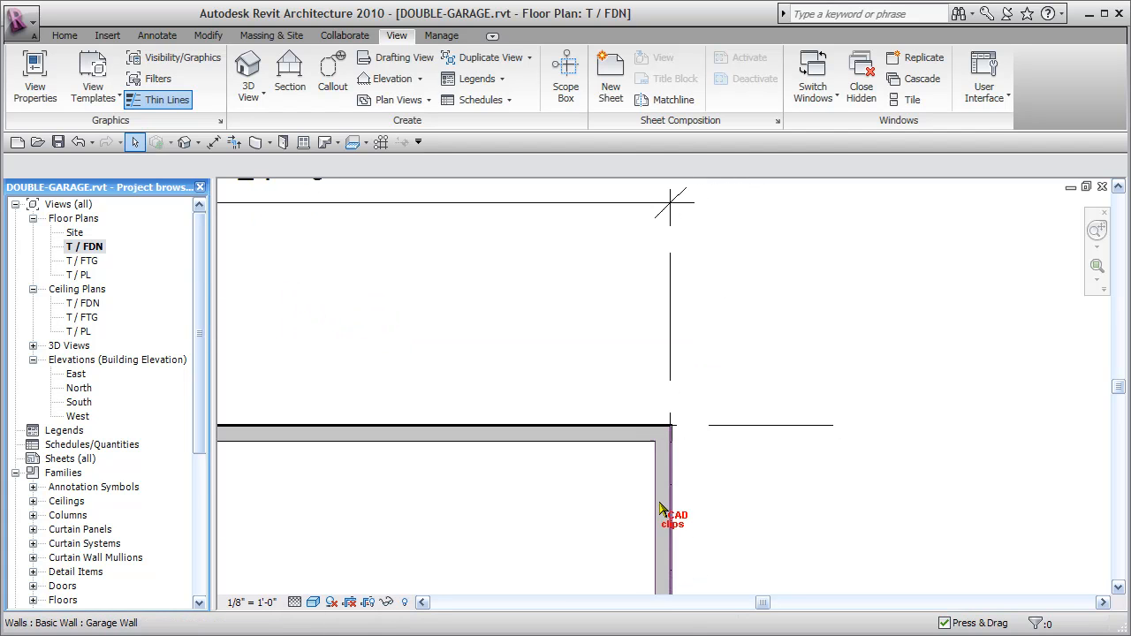
middle_drag(765, 561, 696, 471)
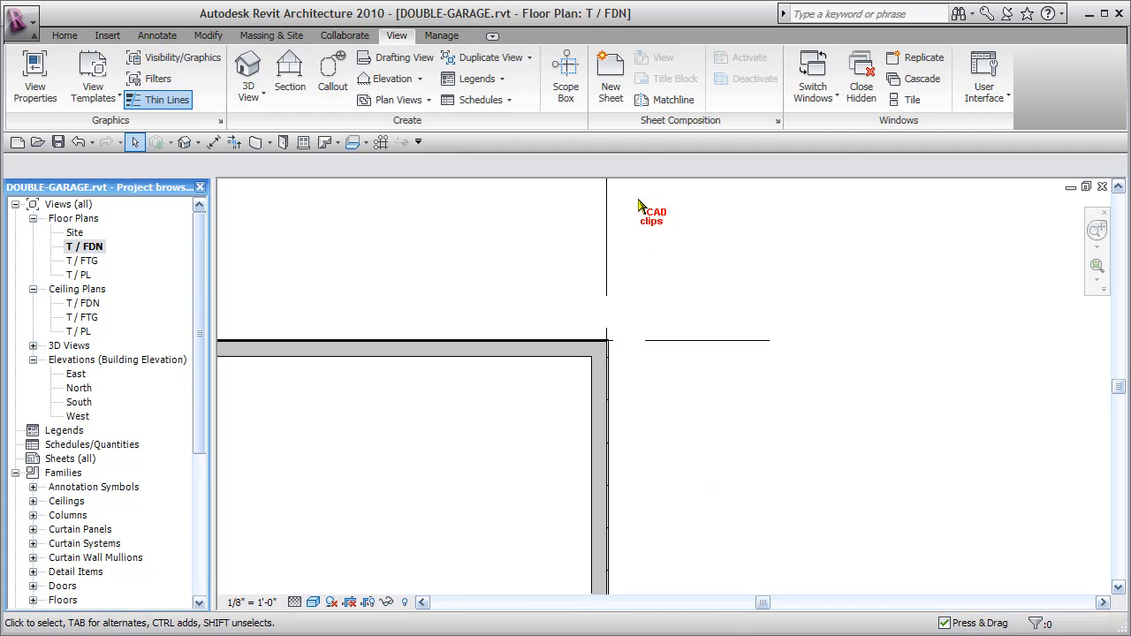
click(208, 36)
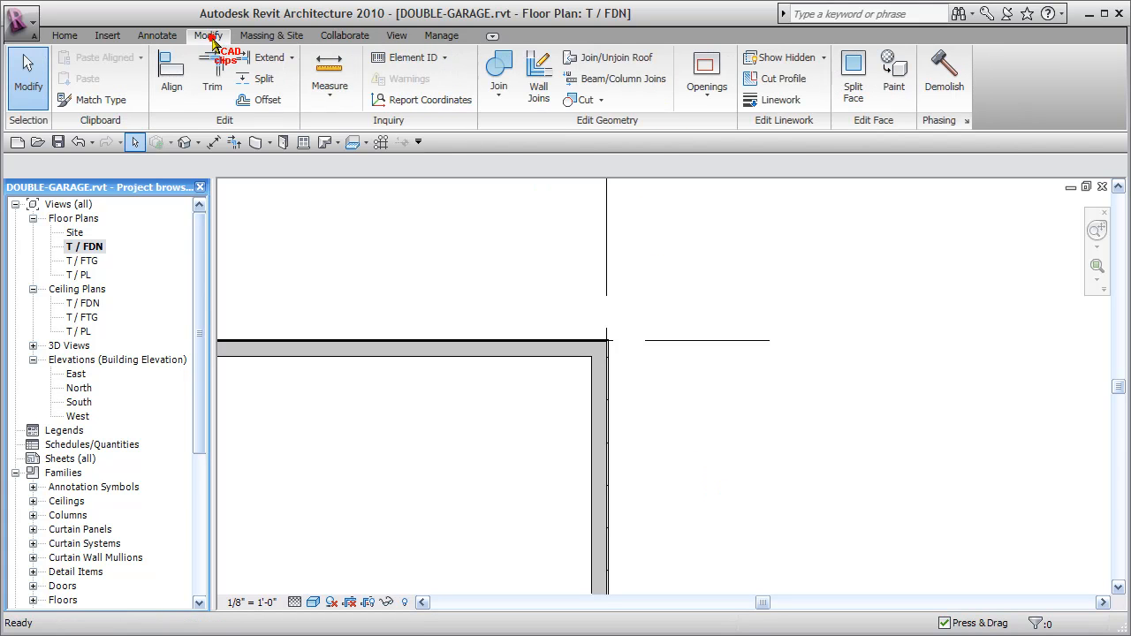
click(175, 71)
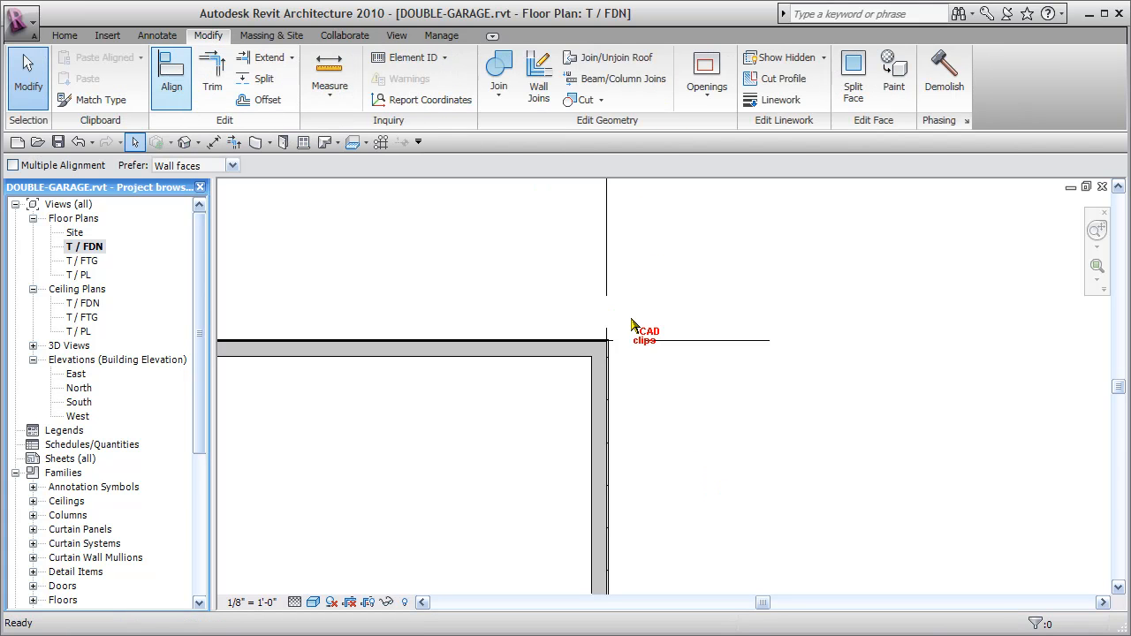
click(608, 217)
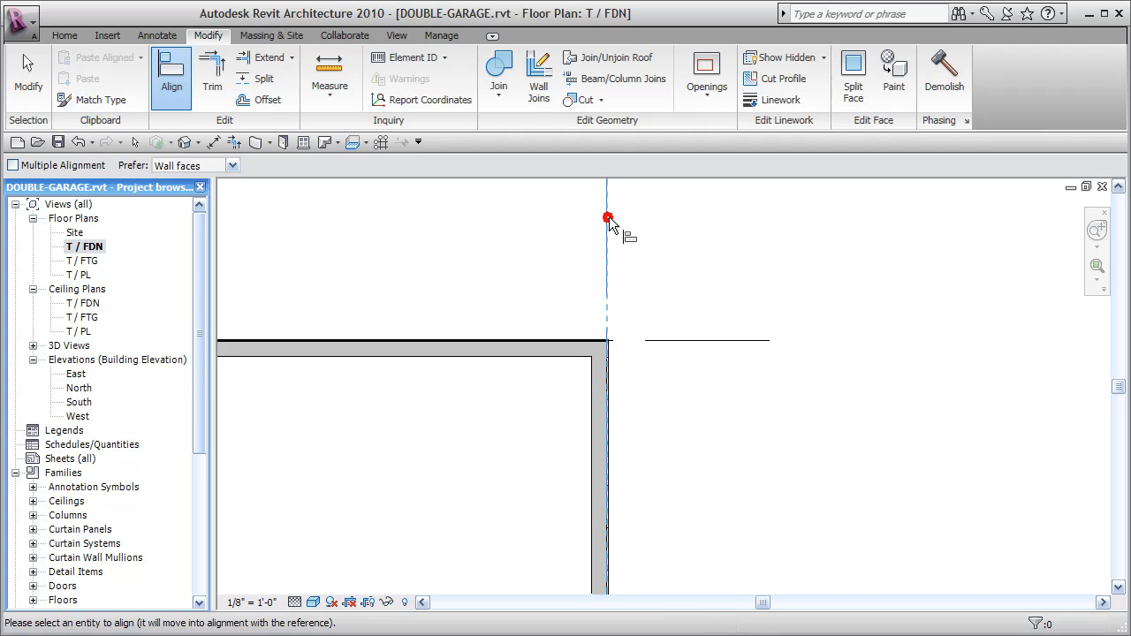
scroll(614, 437, up, 5)
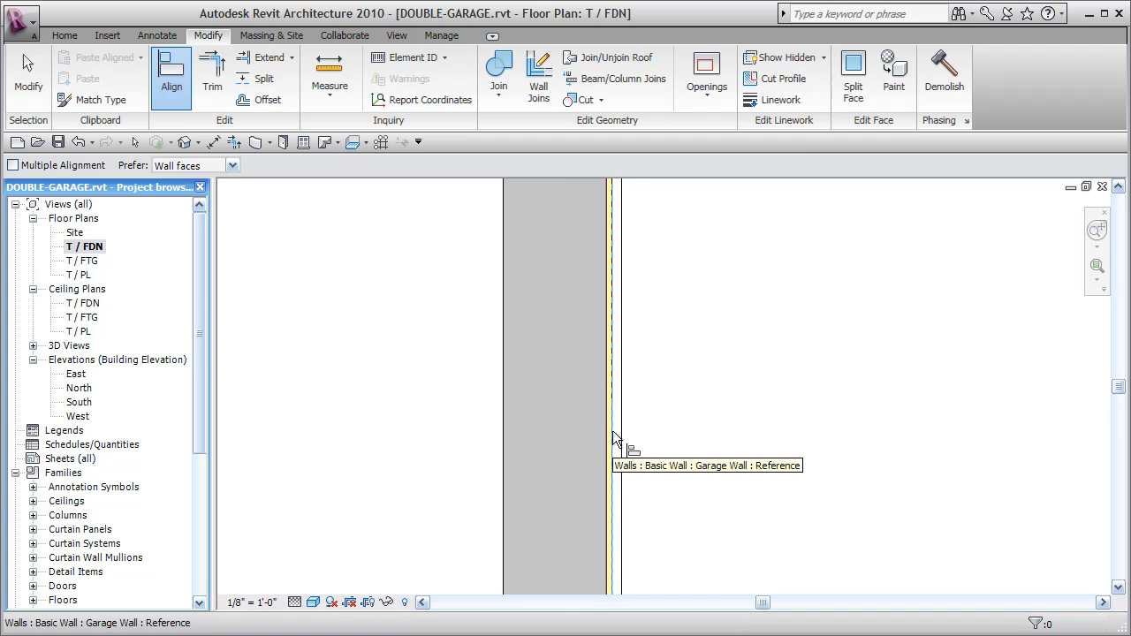
click(613, 431)
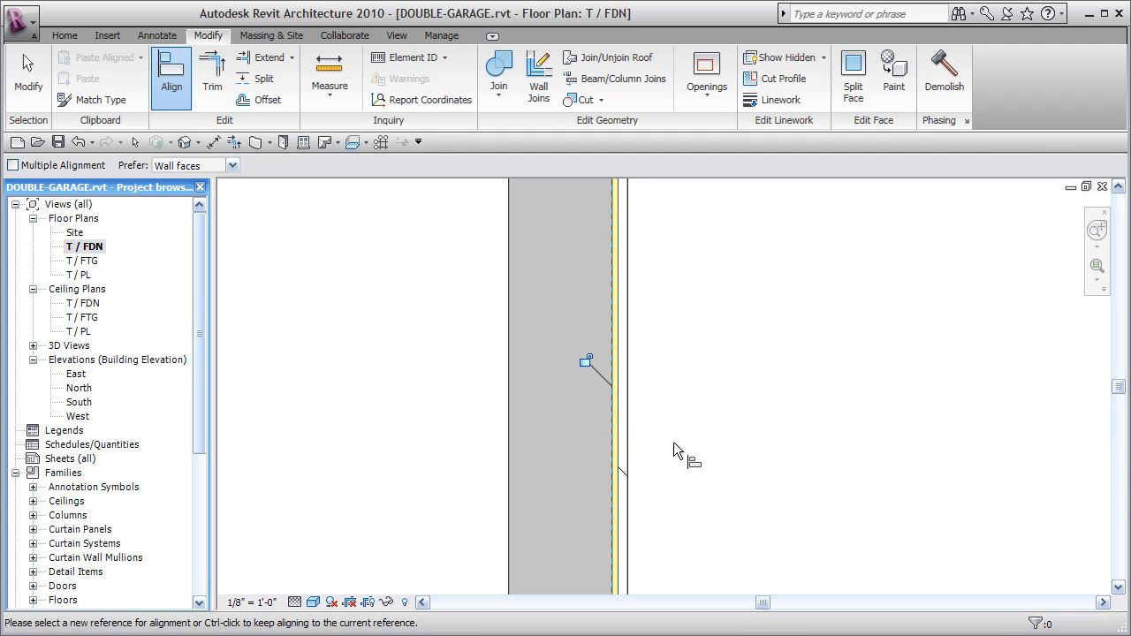
Repeat the right wall's alignment, taking grid B as the reference and a Garage Wall reference face as the entity to align.
scroll(673, 442, down, 3)
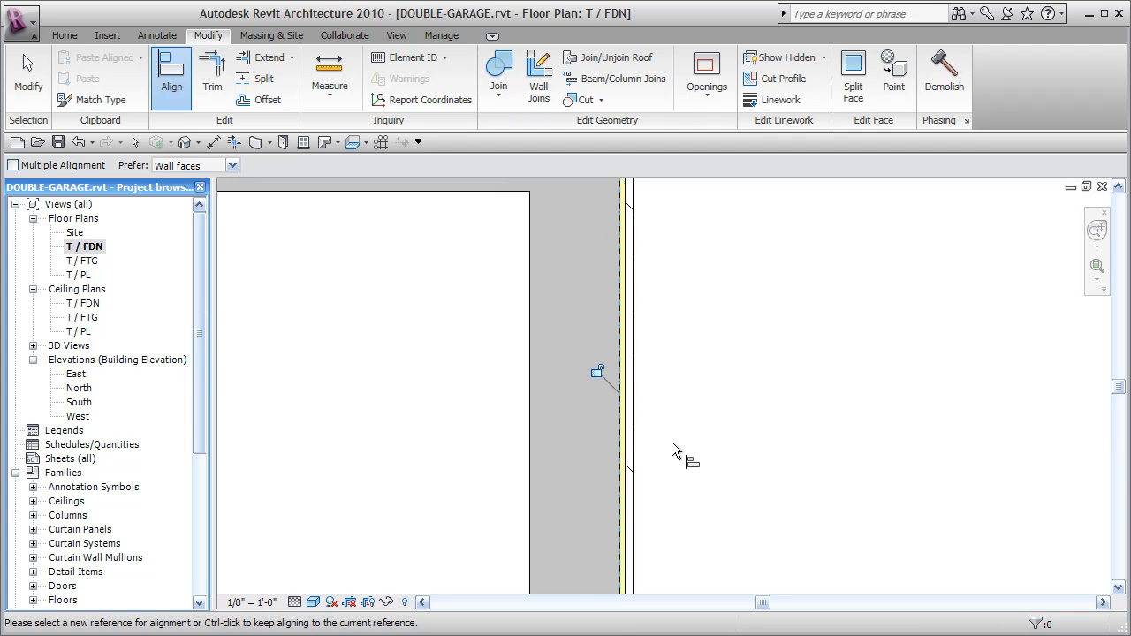
mouse_move(676, 433)
middle_down()
mouse_move(681, 454)
mouse_move(671, 448)
middle_up()
scroll(671, 448, up, 2)
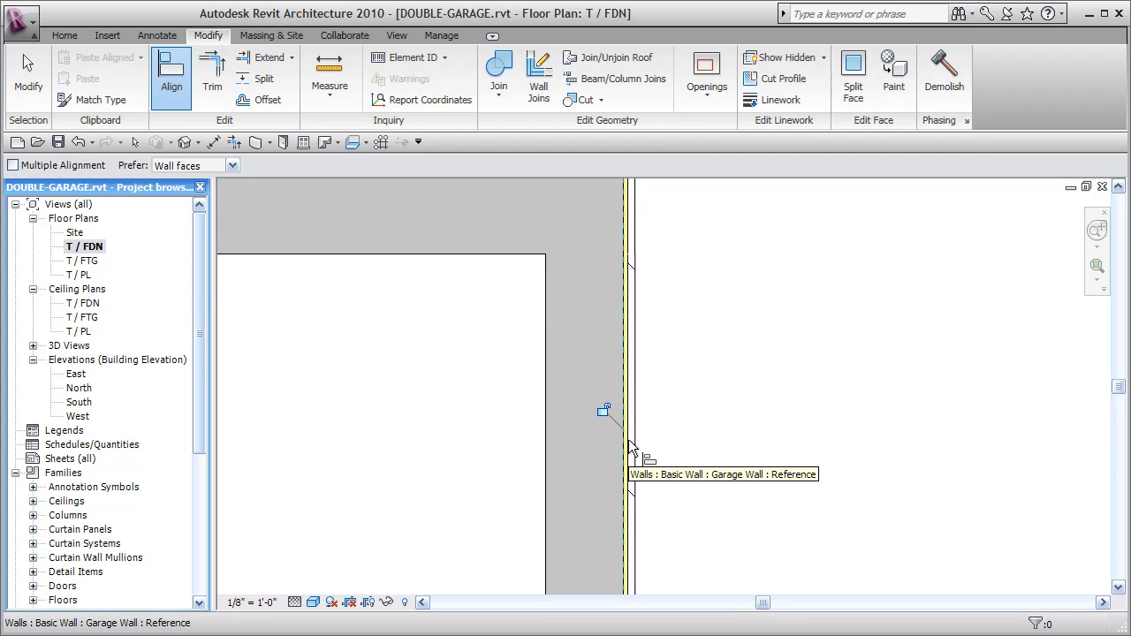
key(Tab)
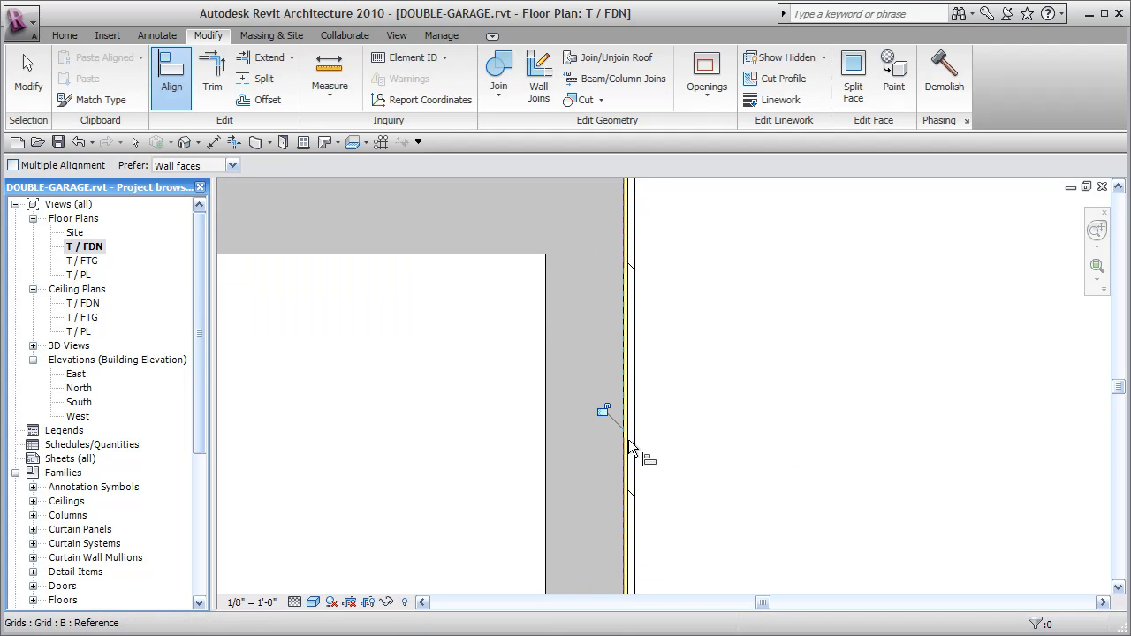
click(628, 441)
scroll(707, 441, down, 2)
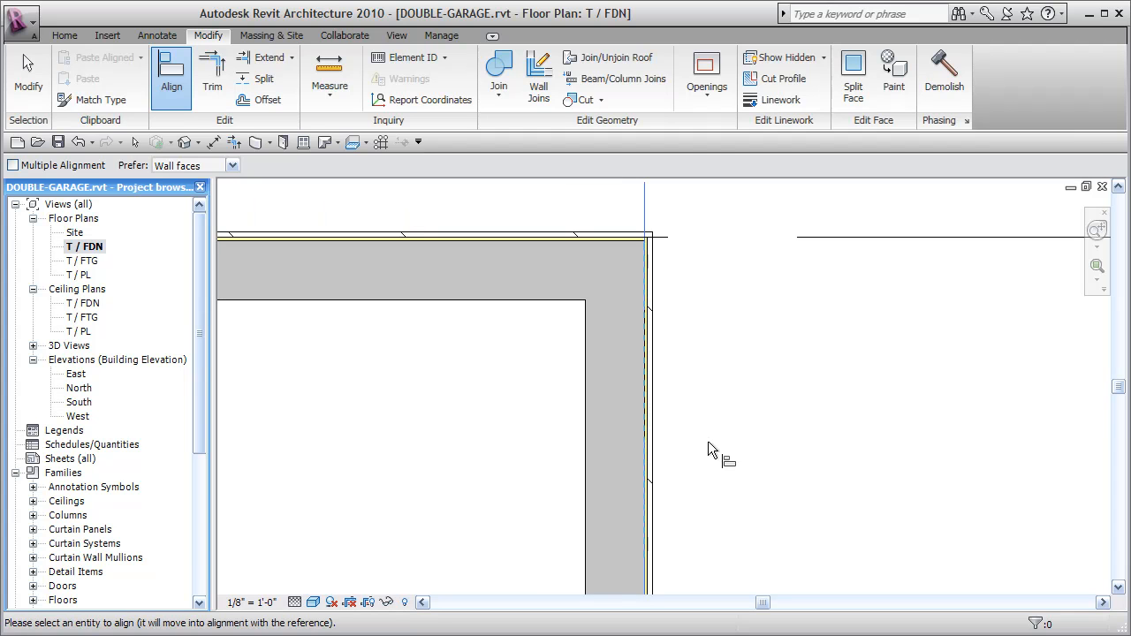
mouse_move(695, 406)
middle_down()
mouse_move(712, 424)
mouse_move(700, 406)
mouse_move(711, 404)
middle_up()
scroll(667, 396, up, 2)
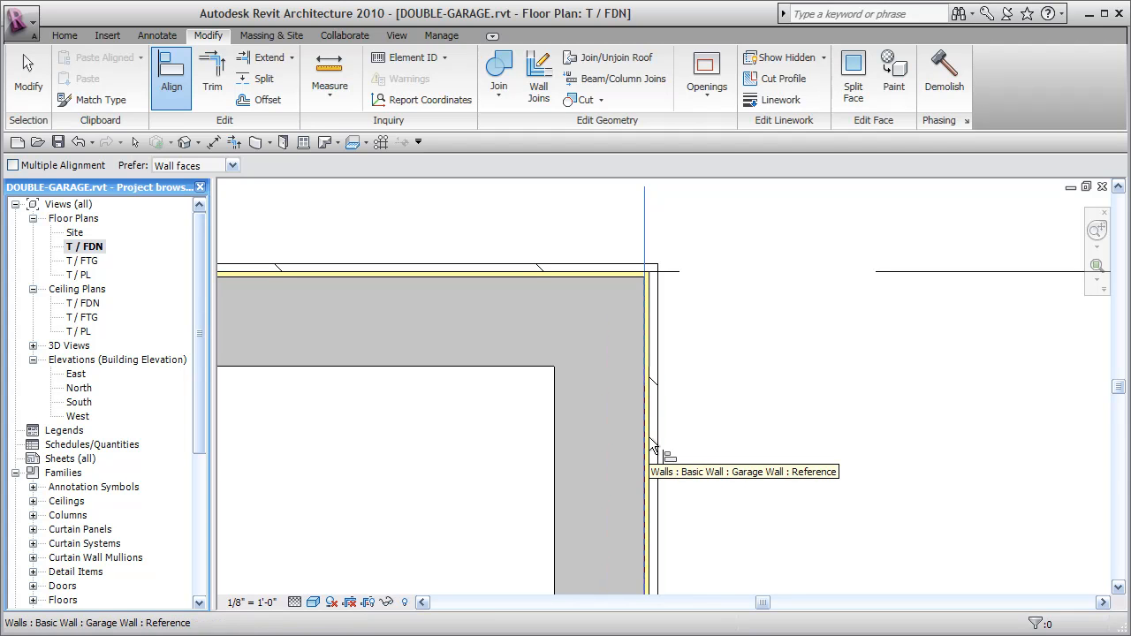
click(650, 439)
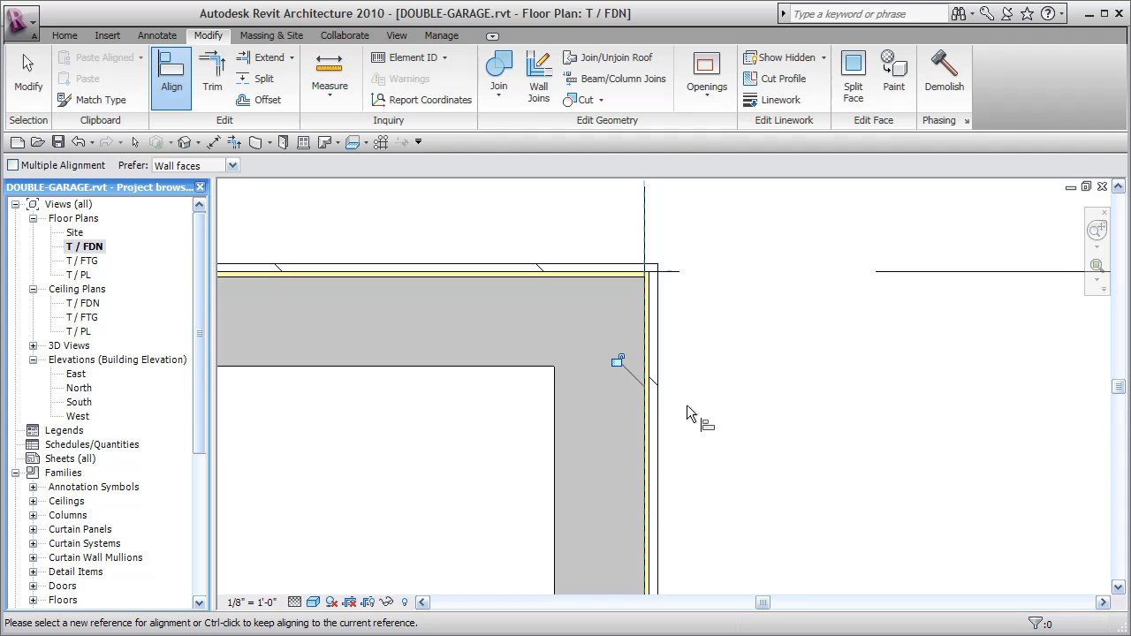
click(650, 442)
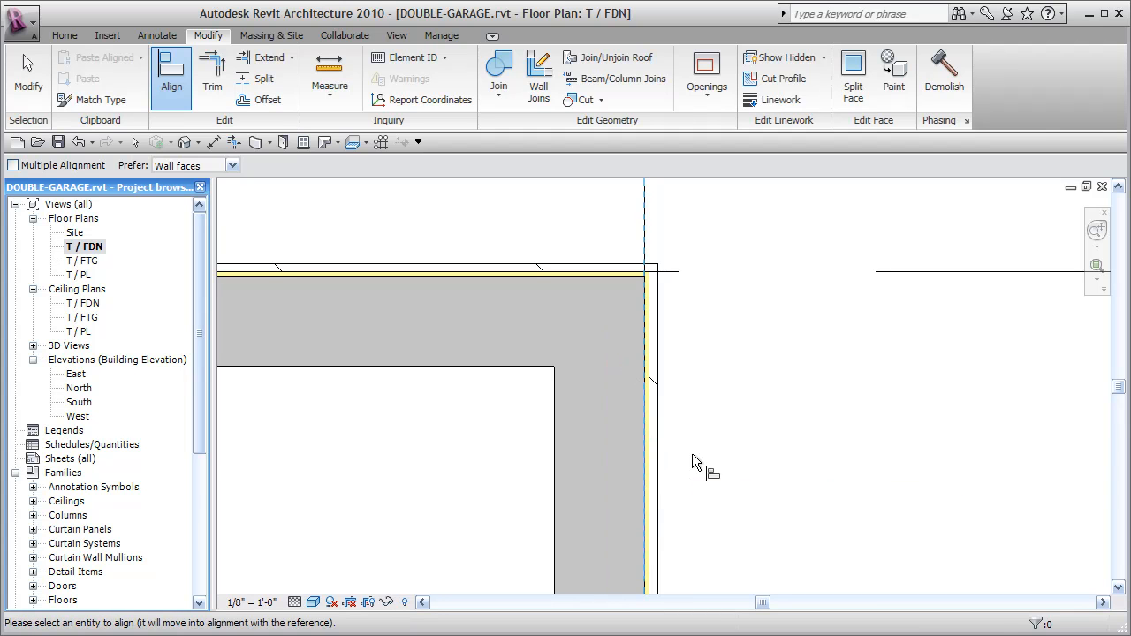
key(Escape)
key(Escape)
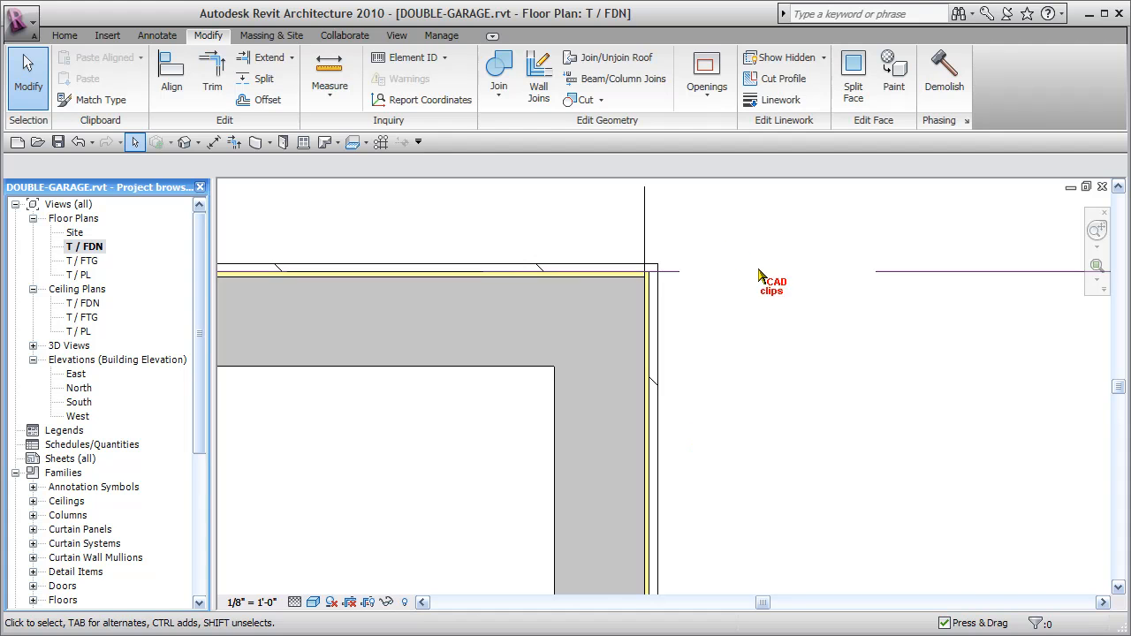
Align the upper Garage Wall to grid 3 using the outer face of its yellow layer, and lock the alignment.
click(172, 79)
click(957, 272)
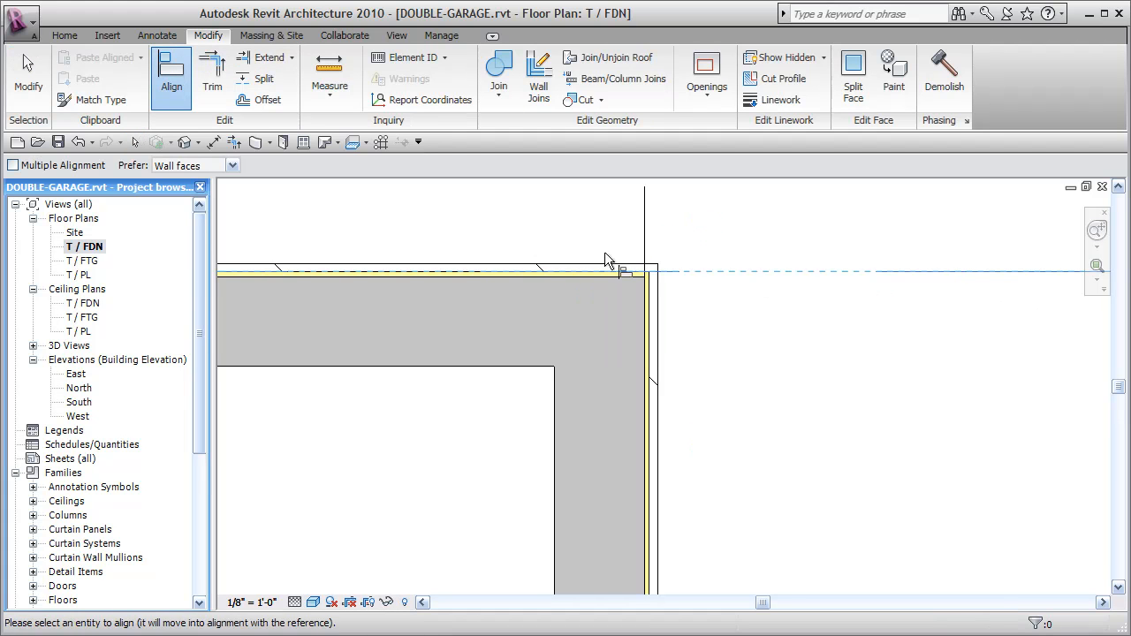
click(491, 270)
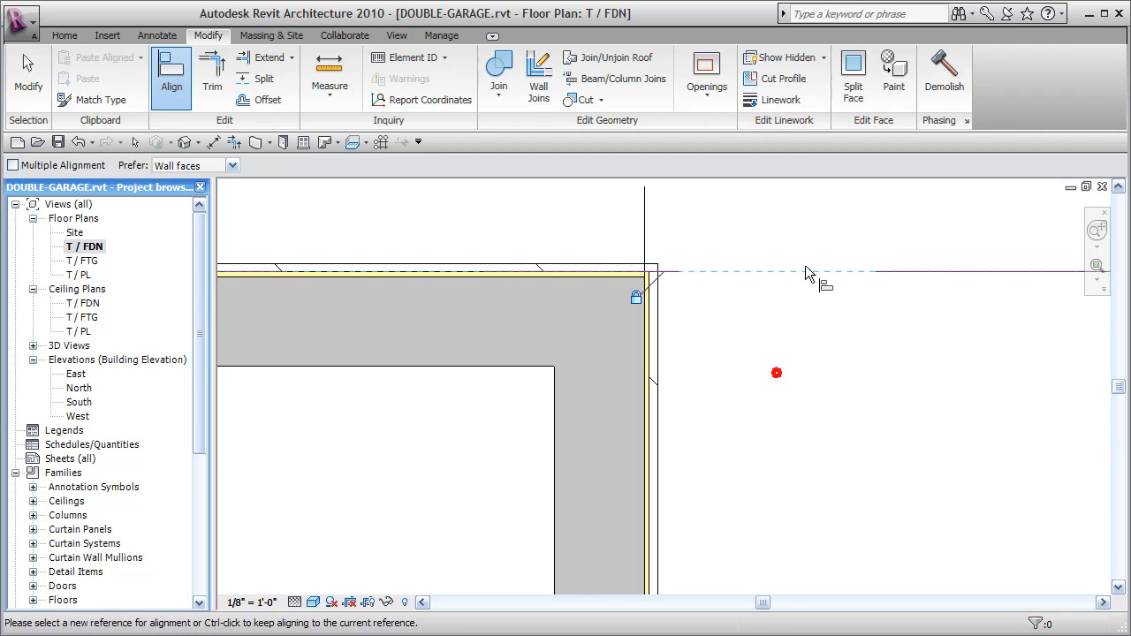
Align the outer face of the right Garage Wall's yellow layer to grid B and lock the alignment.
click(649, 216)
middle_drag(675, 479, 694, 414)
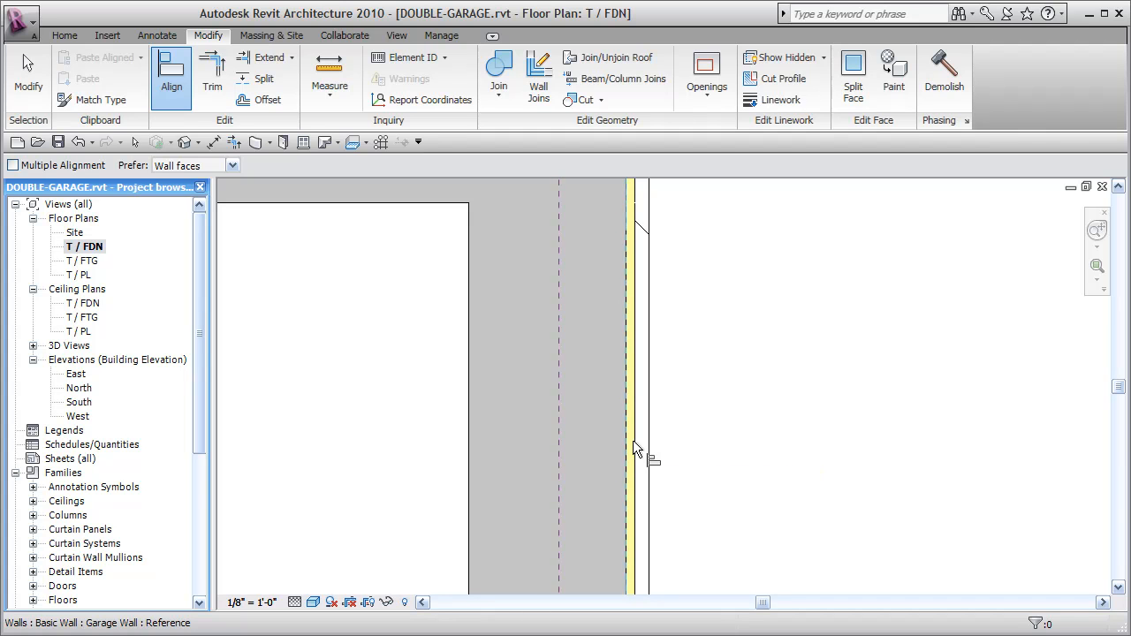
click(633, 440)
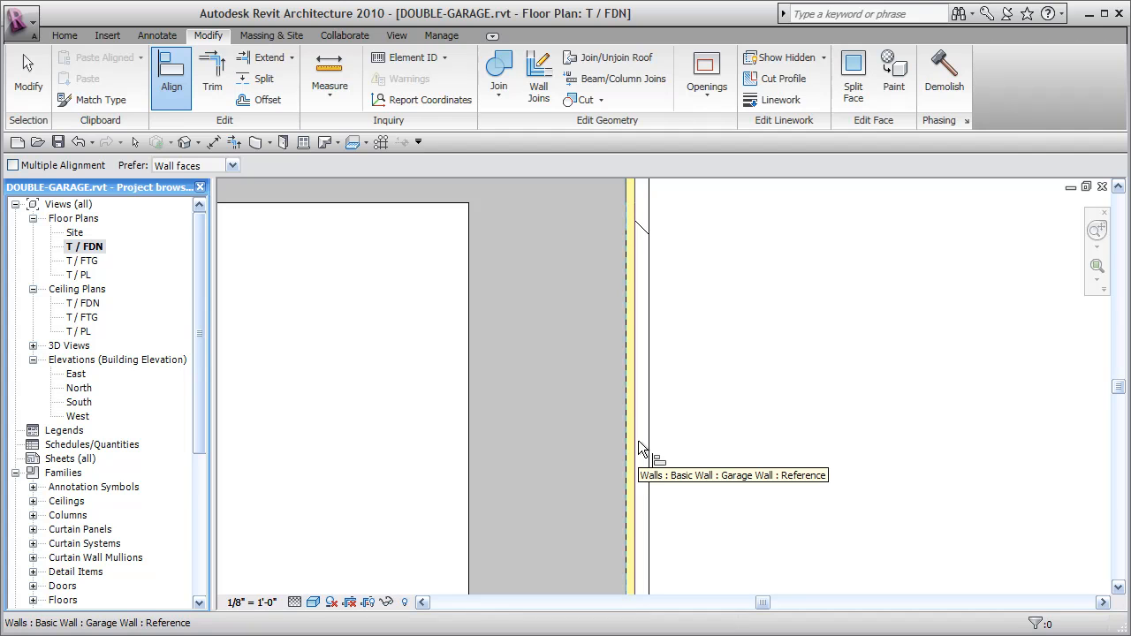
click(638, 440)
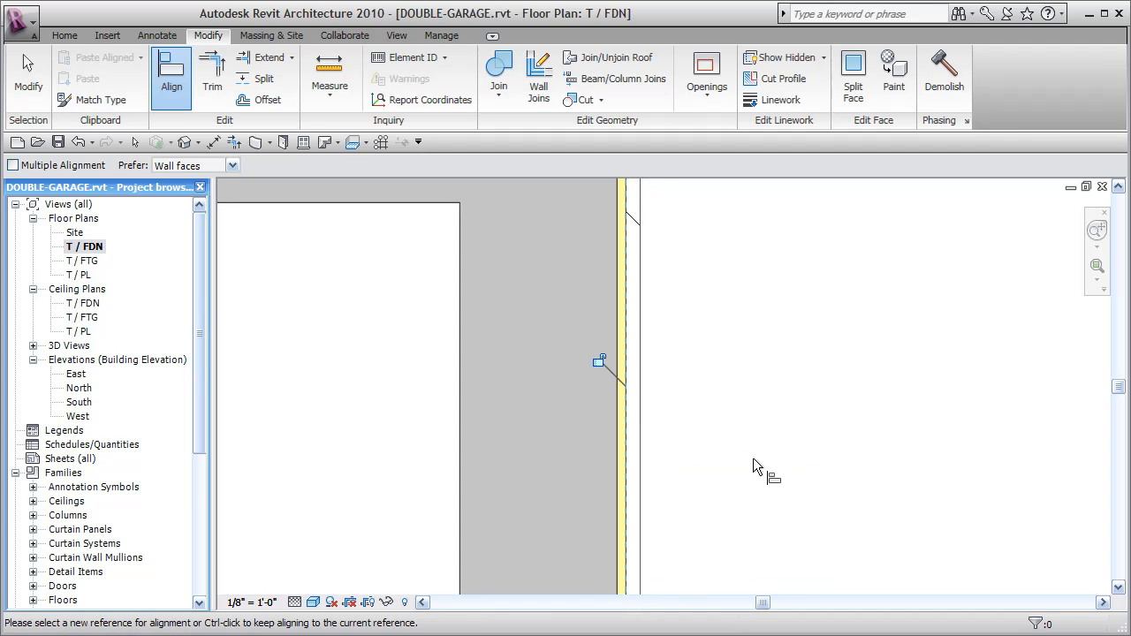
scroll(750, 453, down, 2)
click(664, 399)
Align the left Garage Wall to grid A near the lower-left corner, using its yellow layer's outer face, and lock the alignment.
scroll(767, 461, down, 3)
scroll(767, 462, down, 2)
middle_drag(672, 455, 838, 325)
scroll(786, 358, down, 2)
middle_drag(706, 454, 795, 304)
middle_drag(643, 464, 737, 318)
middle_drag(647, 433, 703, 288)
scroll(531, 519, up, 8)
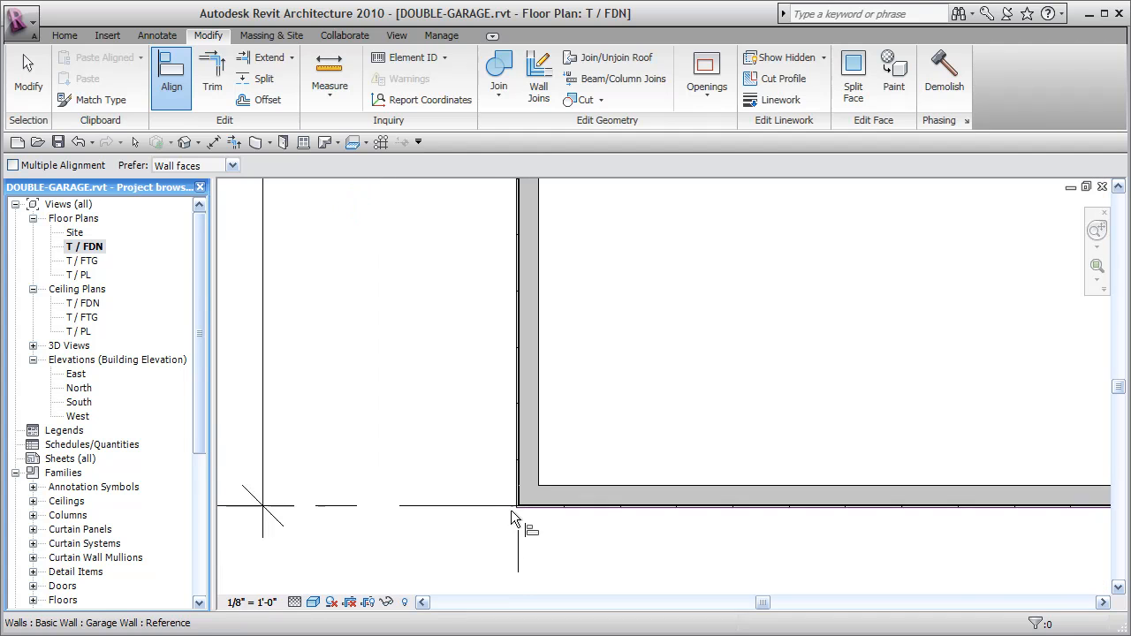
middle_drag(529, 519, 559, 434)
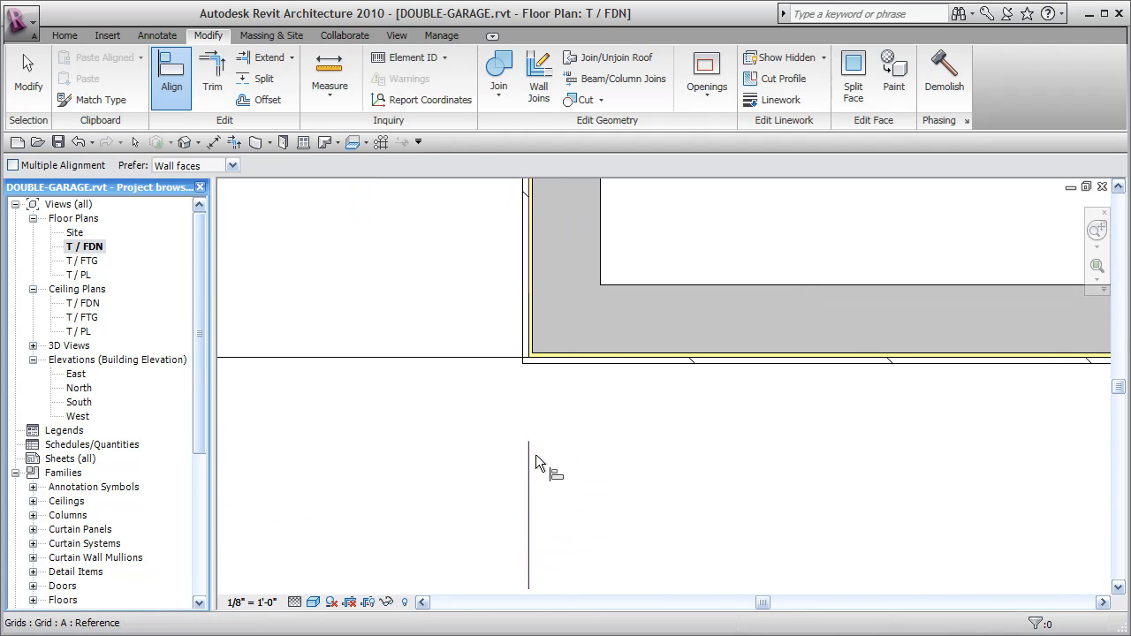
click(529, 455)
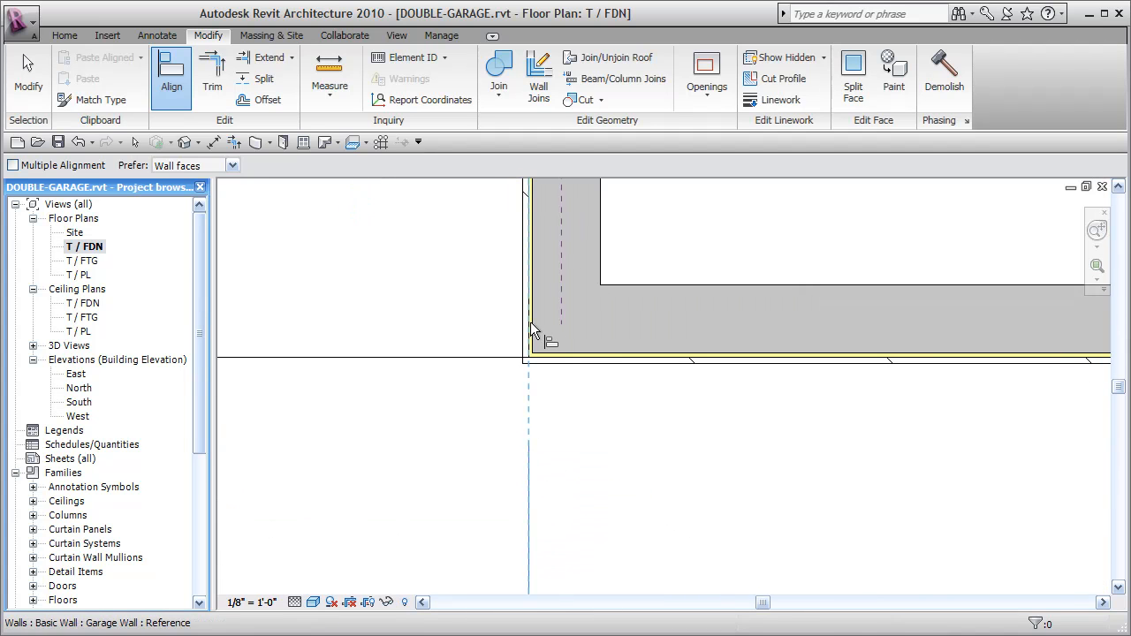
scroll(530, 322, up, 2)
scroll(533, 300, up, 2)
middle_drag(542, 362, 535, 589)
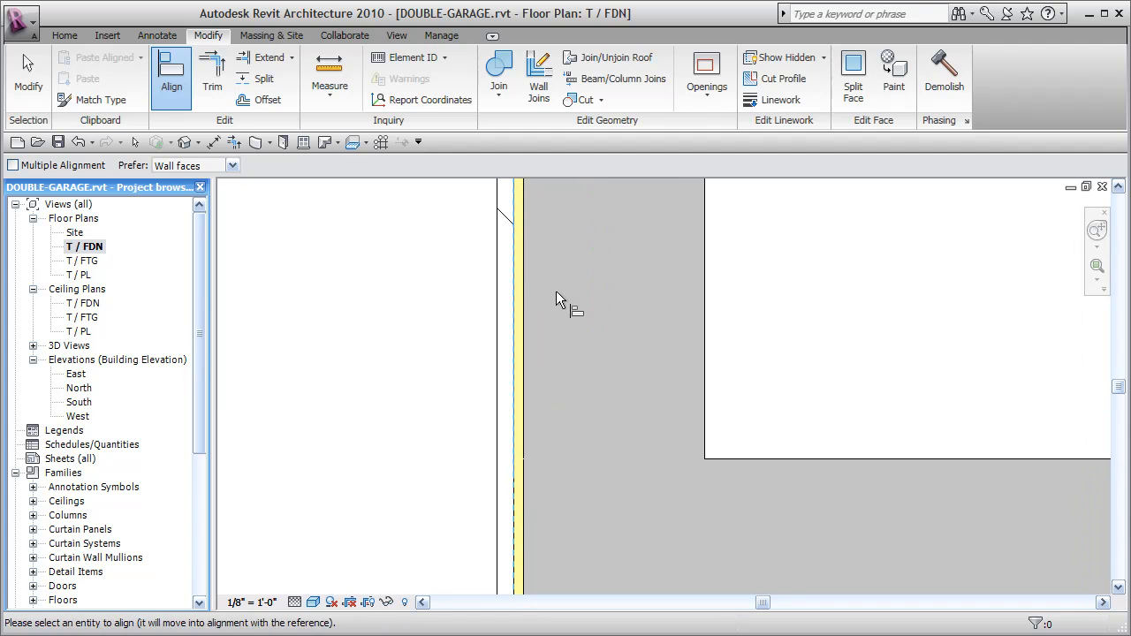
click(512, 260)
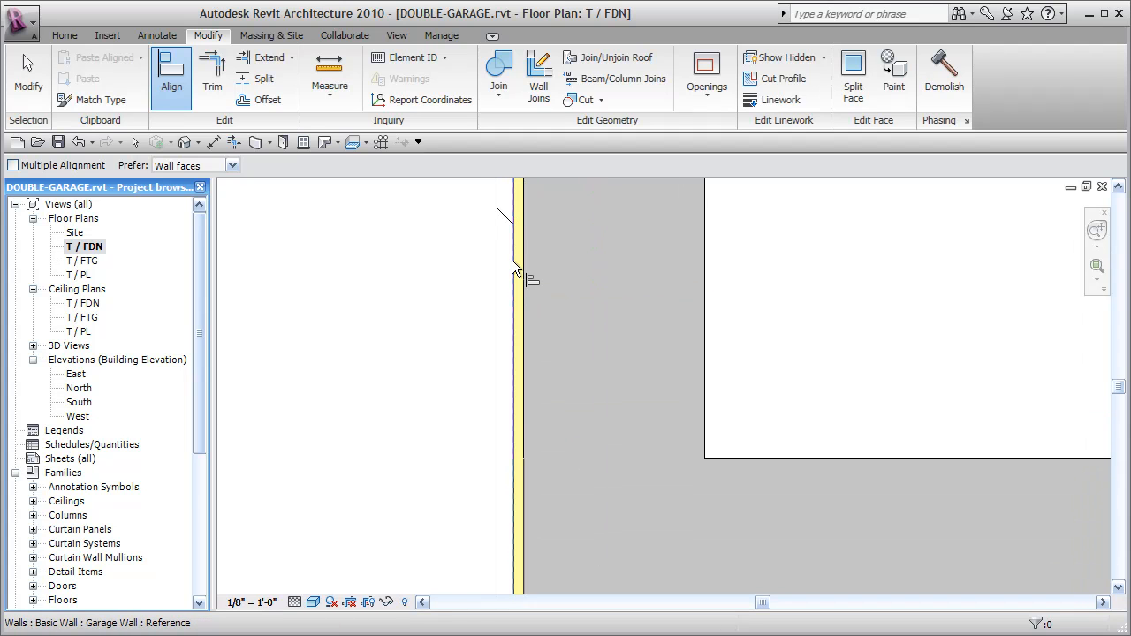
click(511, 260)
click(540, 412)
Align the lower Garage Wall's outer yellow-layer face to grid 1, lock the alignment and end the Align command.
middle_drag(747, 433, 758, 333)
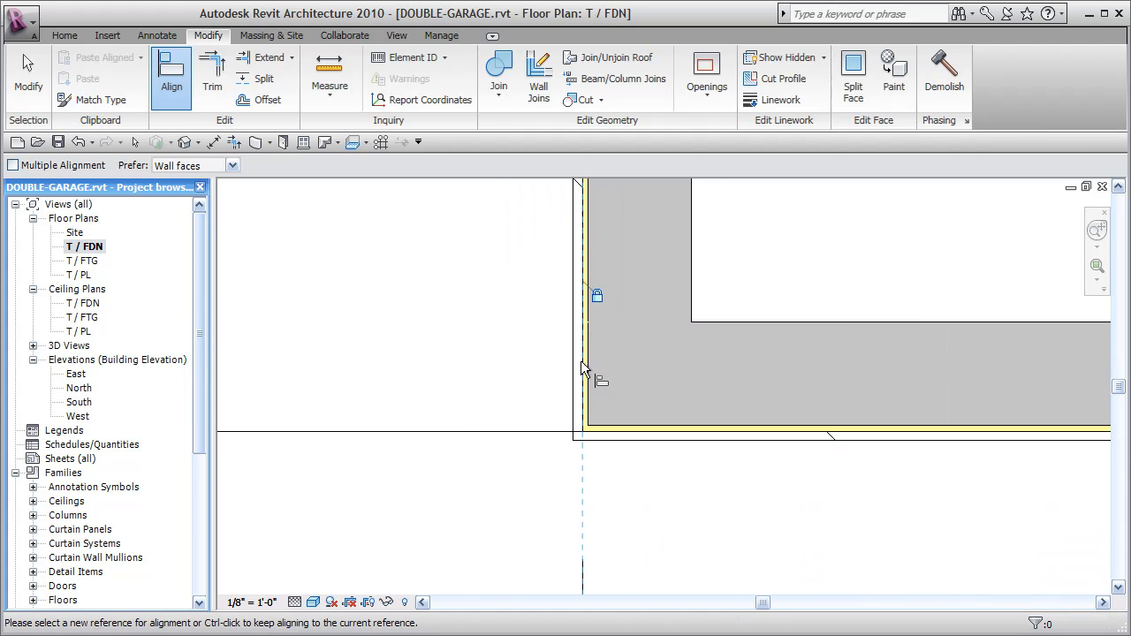
click(437, 430)
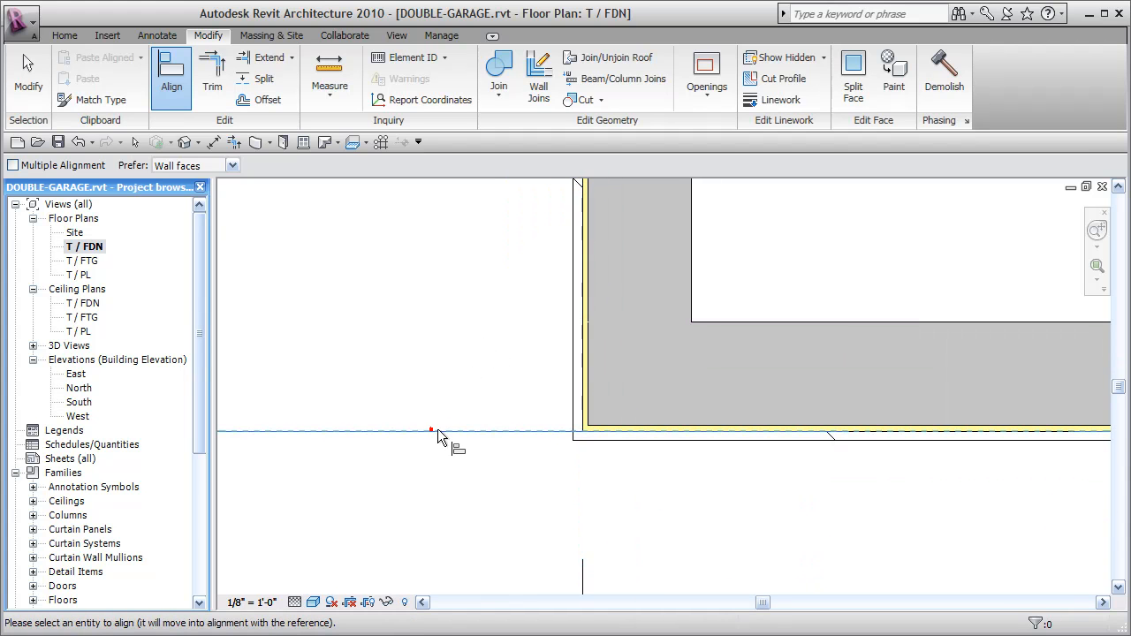
click(796, 435)
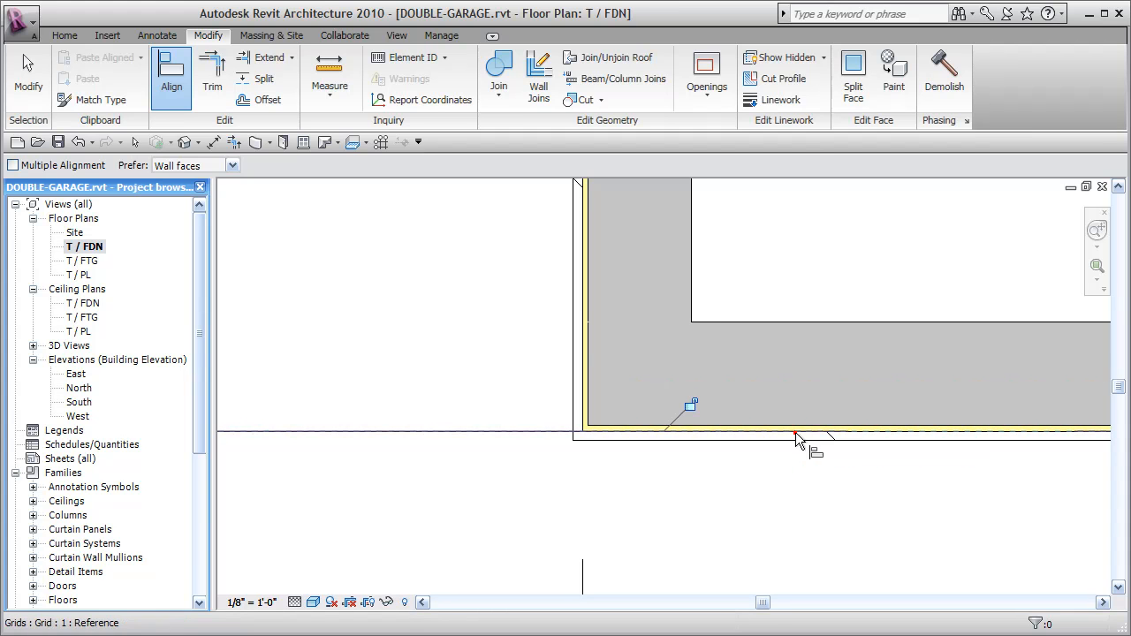
scroll(755, 491, down, 5)
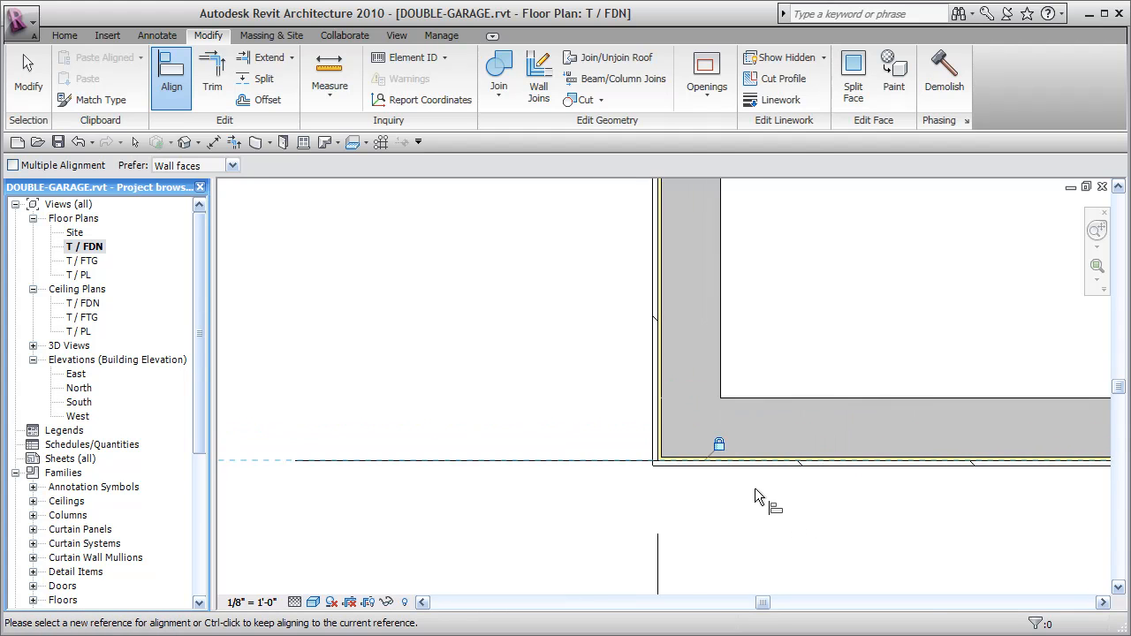
scroll(750, 495, down, 5)
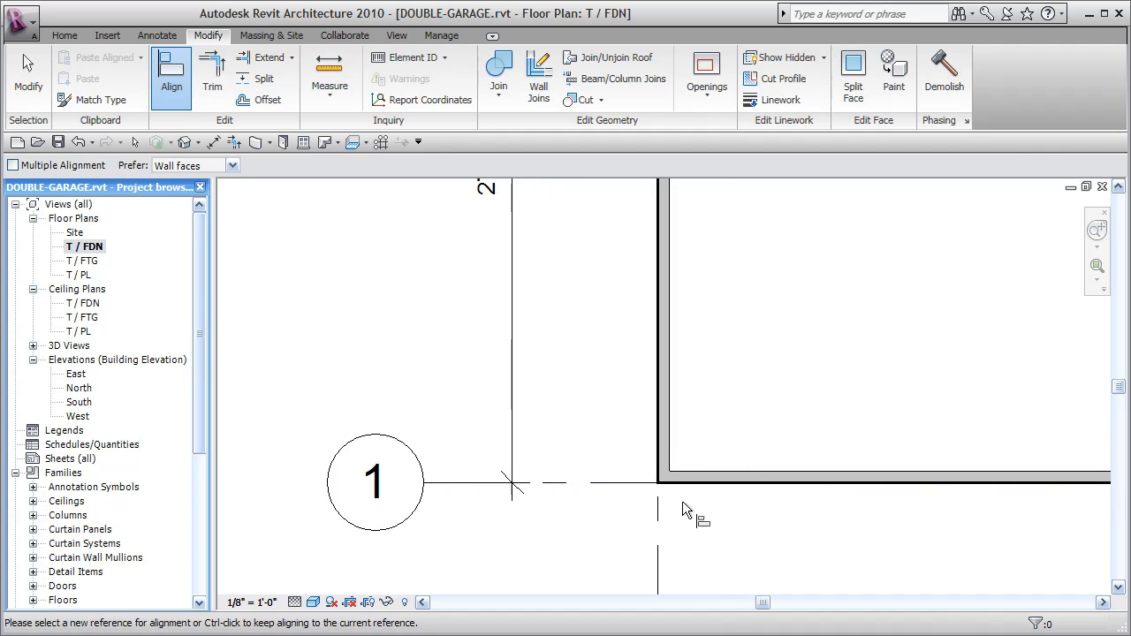
middle_drag(761, 456, 870, 285)
scroll(653, 494, down, 1)
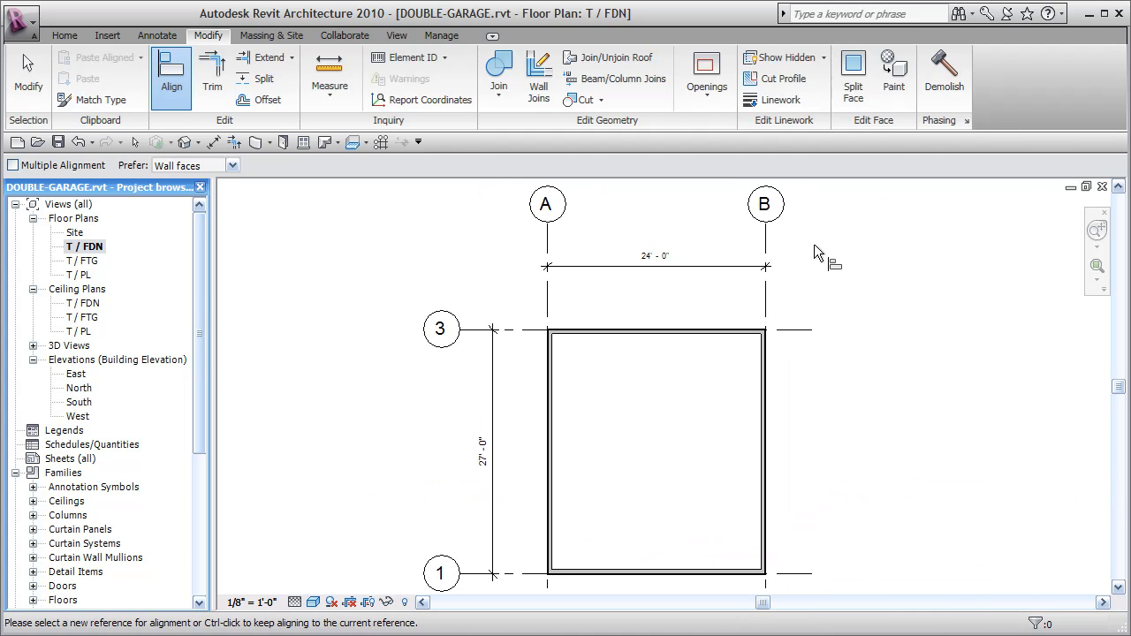
key(Escape)
Move grid B by setting the dimension between grids A and B to 30'.
click(771, 250)
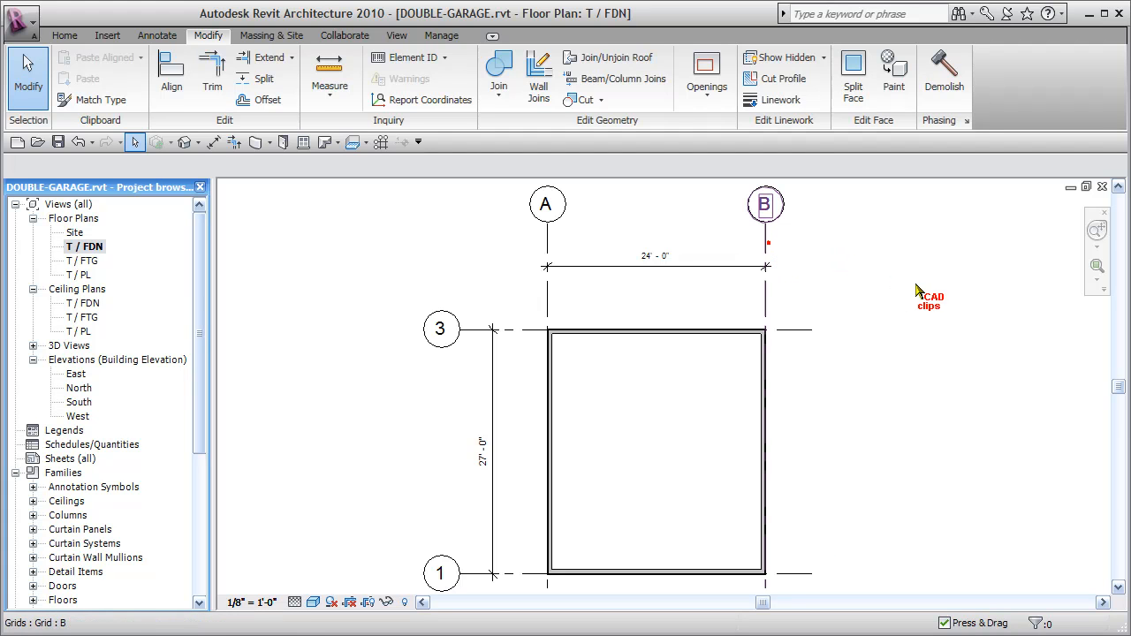
click(664, 256)
click(664, 256)
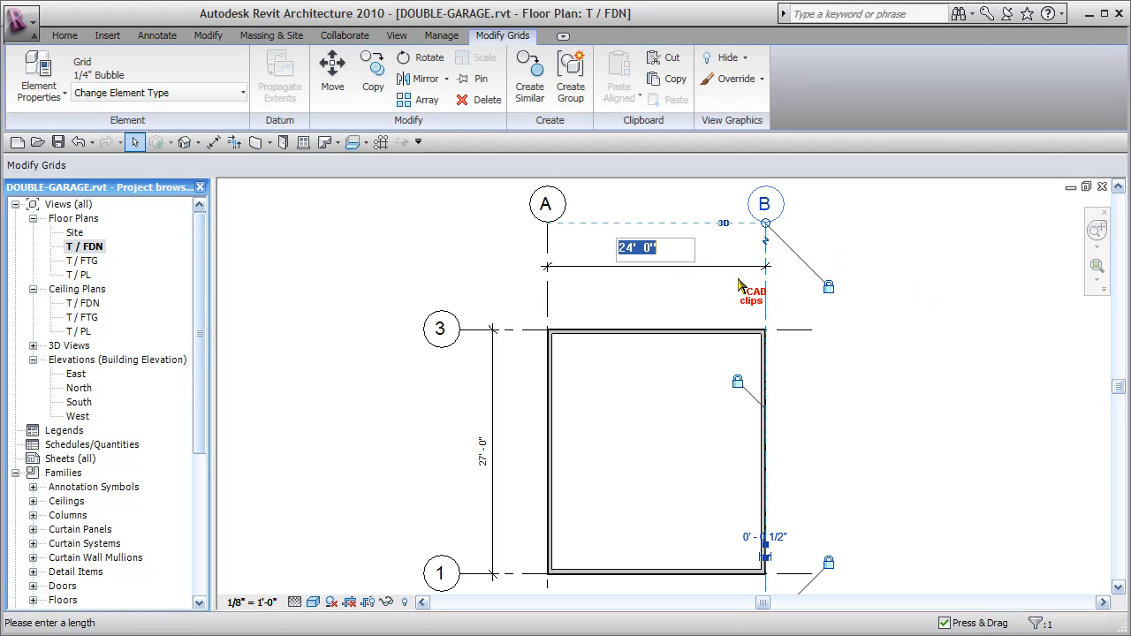
text(3)
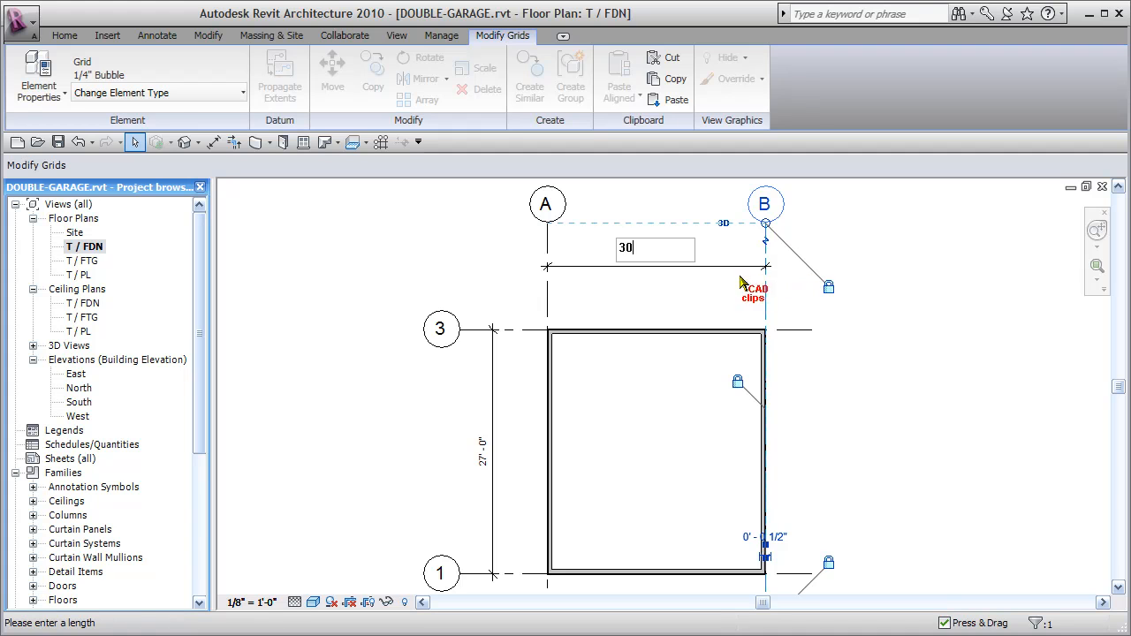
text(0)
key(Return)
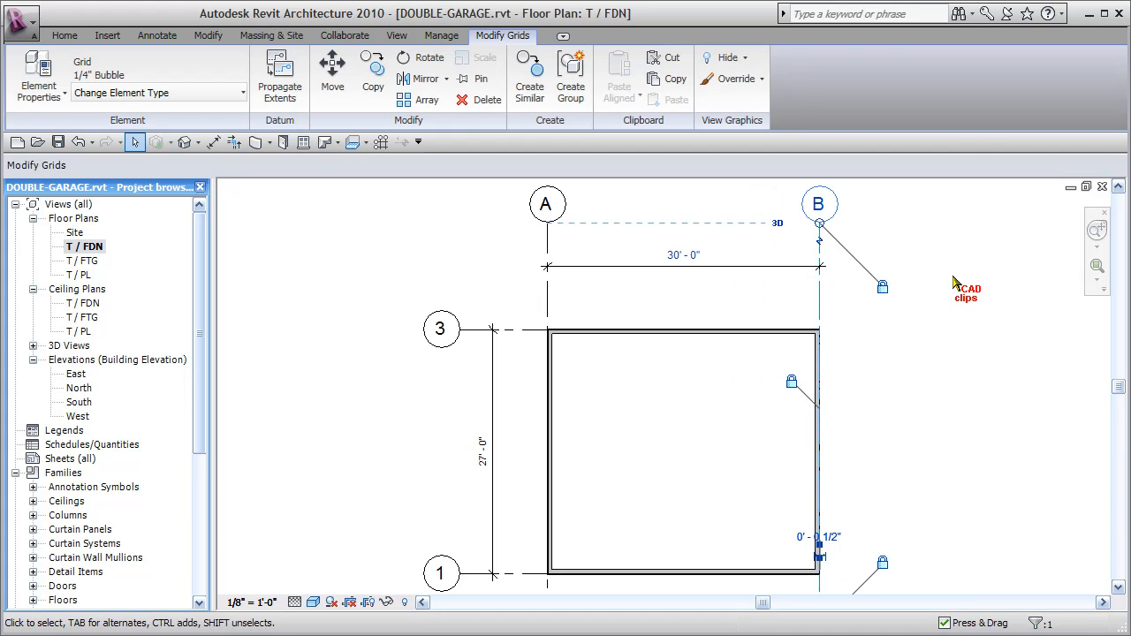
click(953, 281)
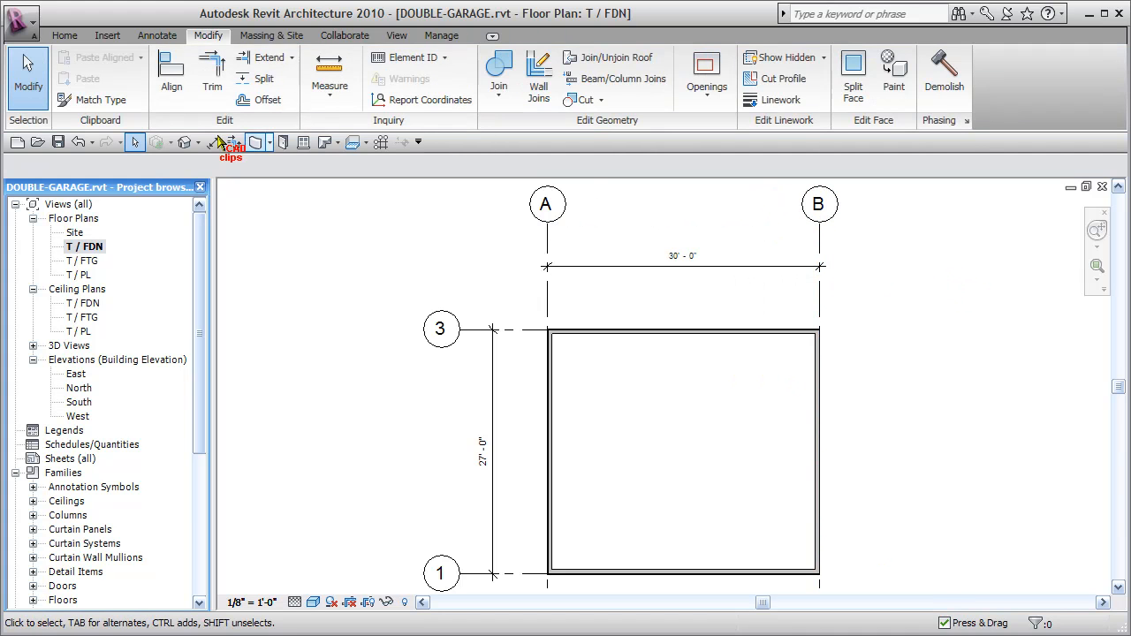
Check the garage's walls and foundation in the 3D view and open the T / FTG floor plan.
click(185, 142)
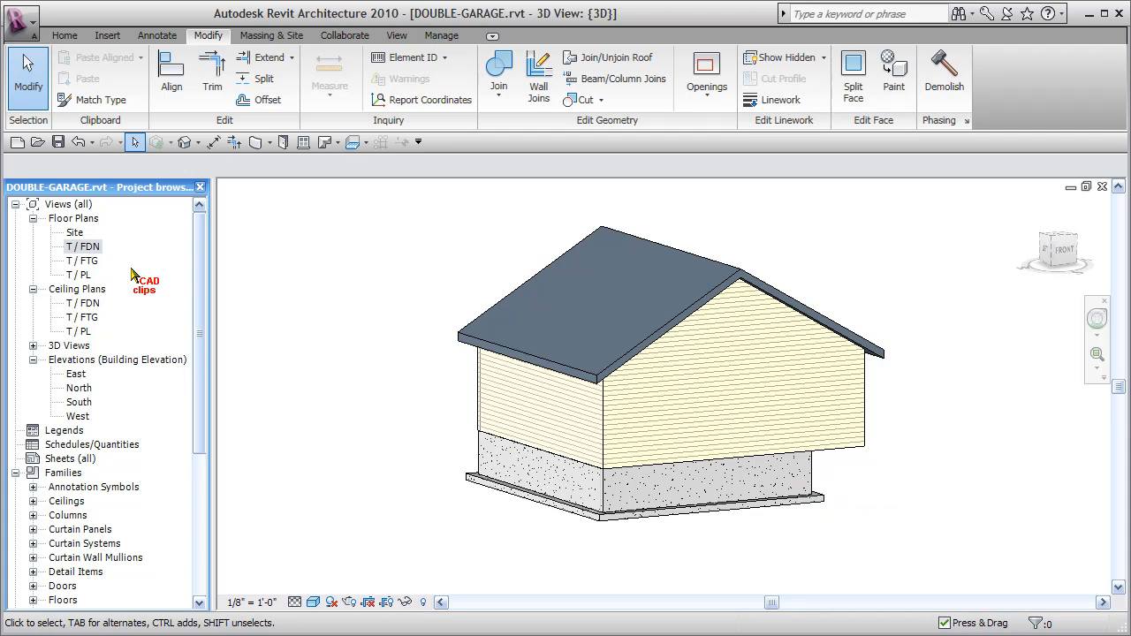
click(82, 260)
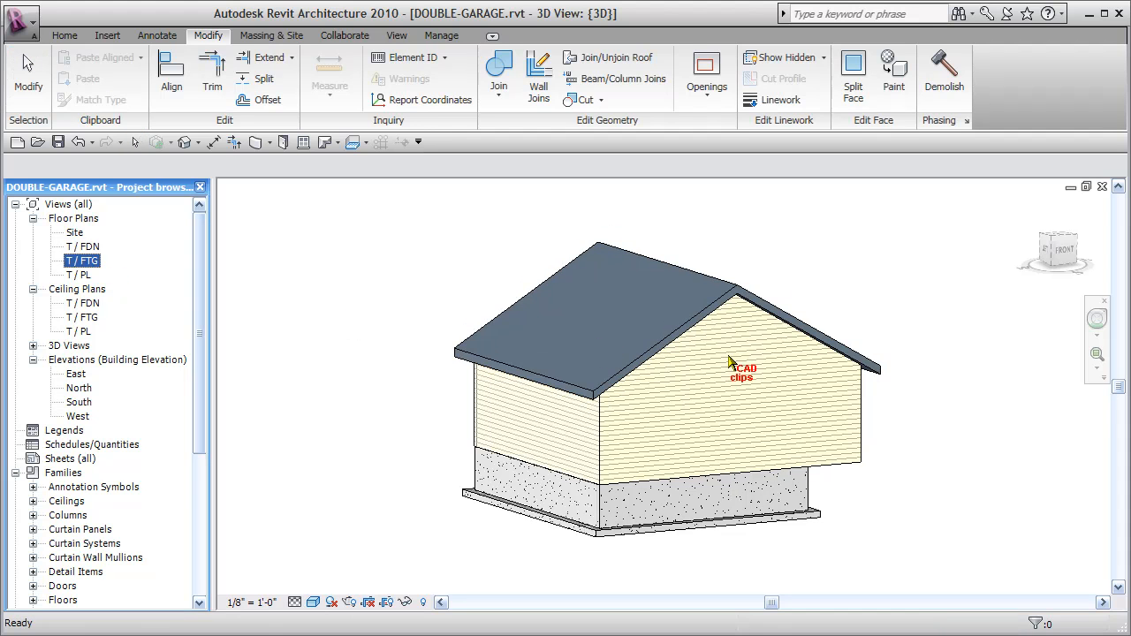
middle_drag(884, 420, 876, 460)
Align the outer face of the upper 8" FDN foundation wall to grid 3 and lock the alignment.
click(170, 77)
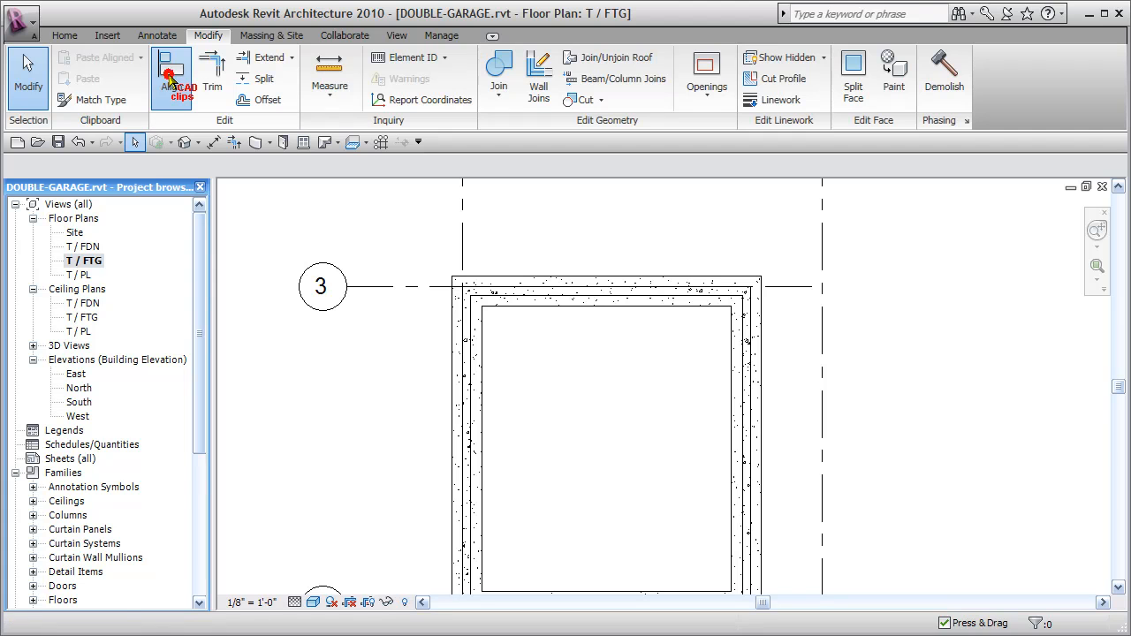
click(791, 285)
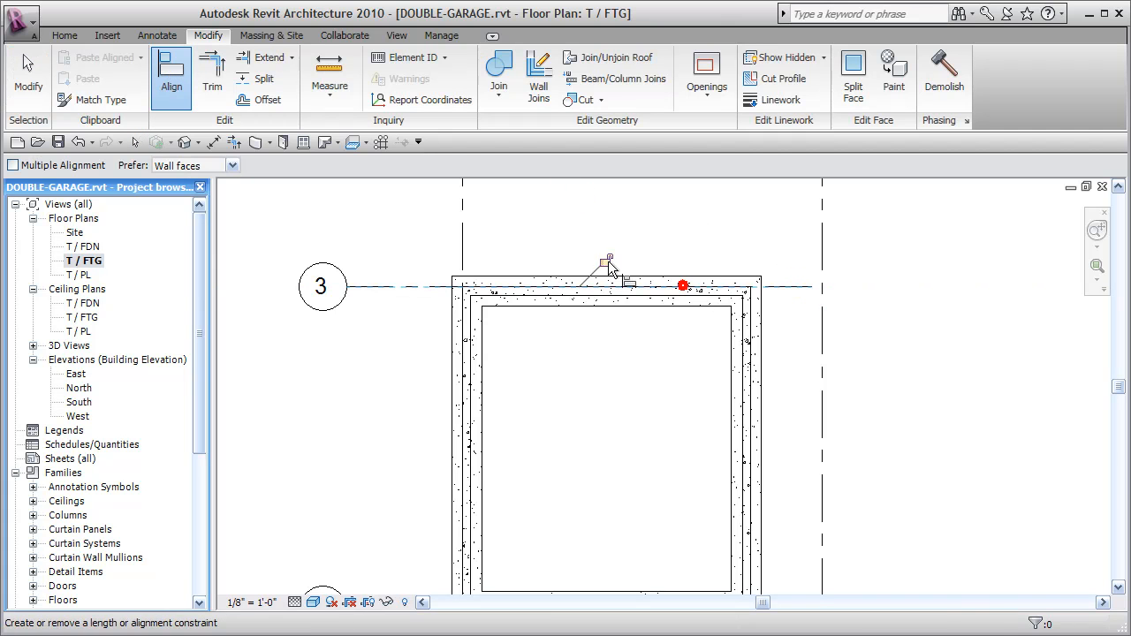
click(605, 260)
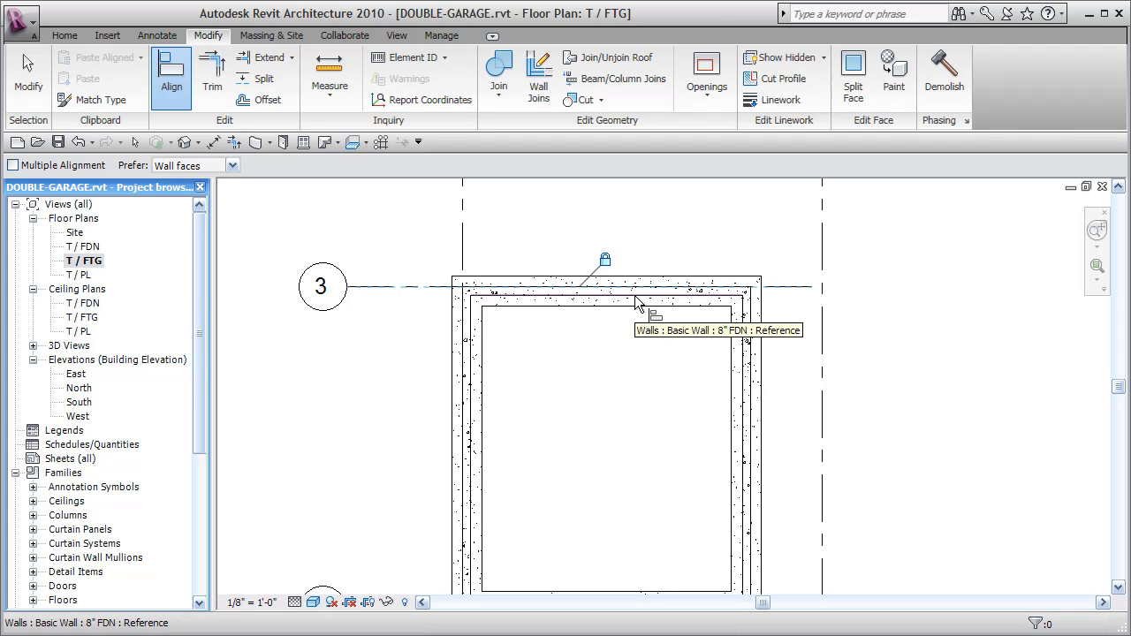
Align and lock the outer faces of the right foundation wall to grid B and the lower foundation wall to grid 1.
click(819, 221)
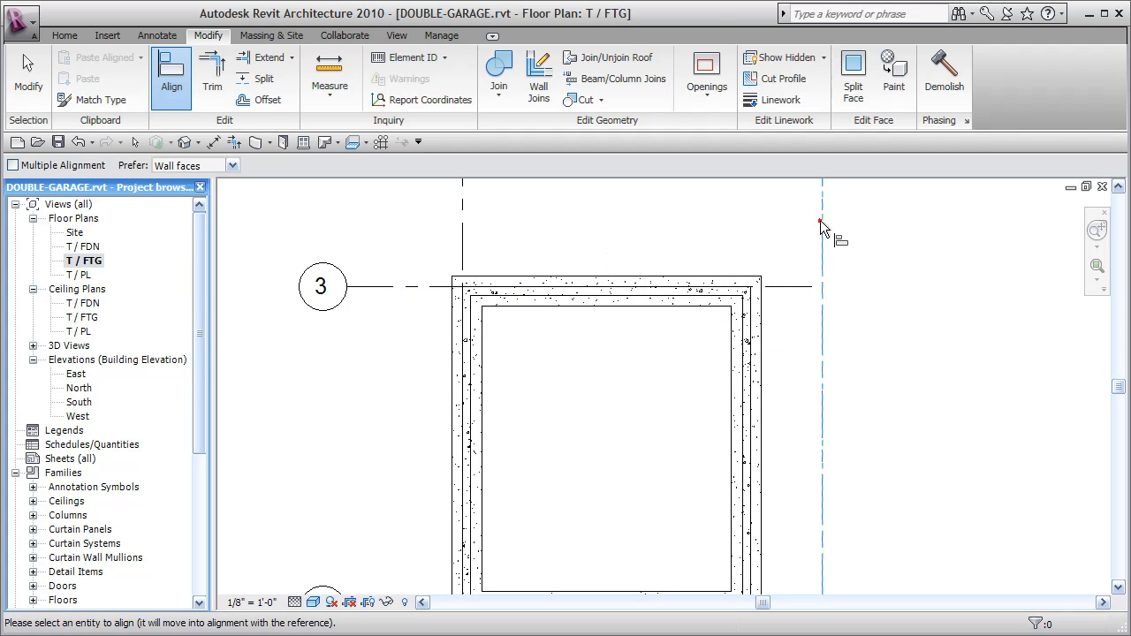
click(751, 352)
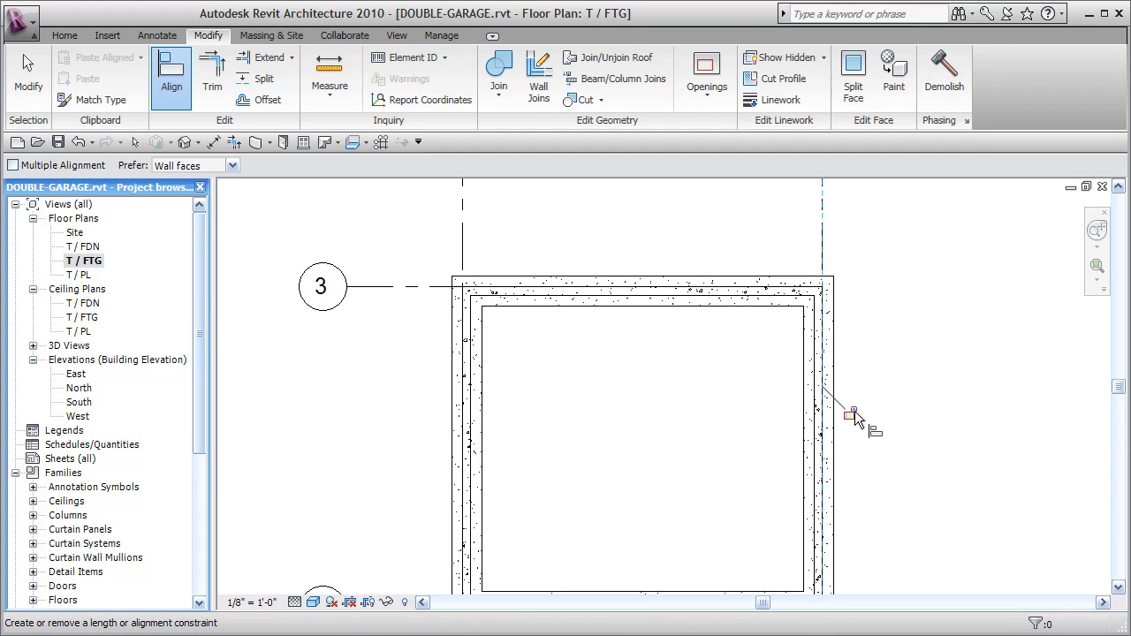
middle_drag(861, 376, 854, 309)
click(400, 495)
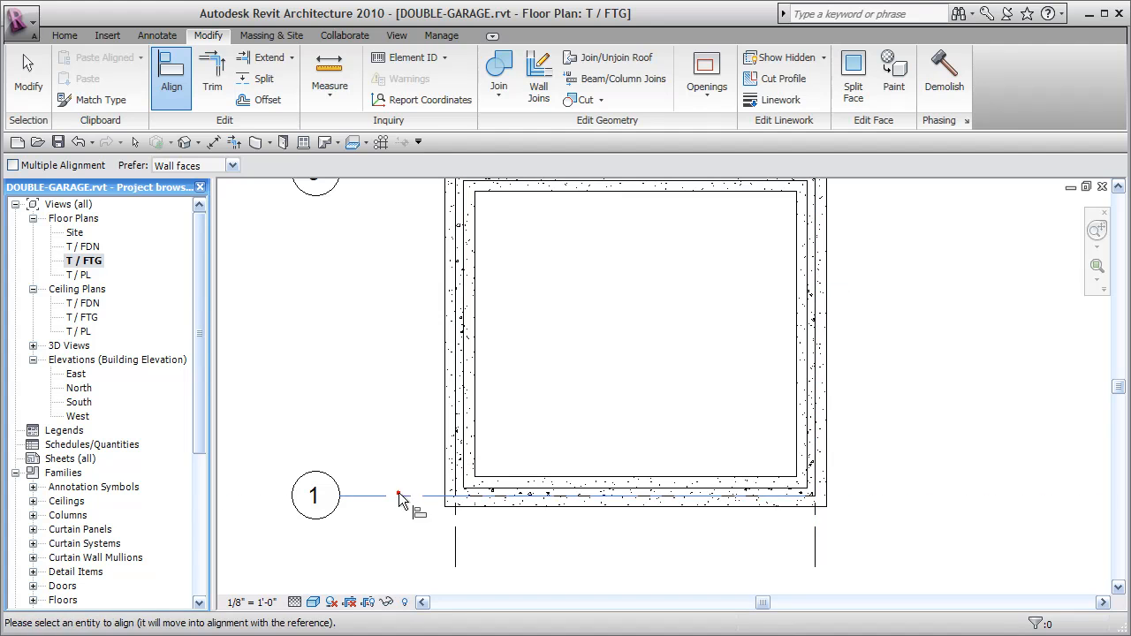
click(547, 504)
Align the left foundation wall's outer face to grid A, lock the alignment and end the Align command.
middle_drag(631, 394, 644, 483)
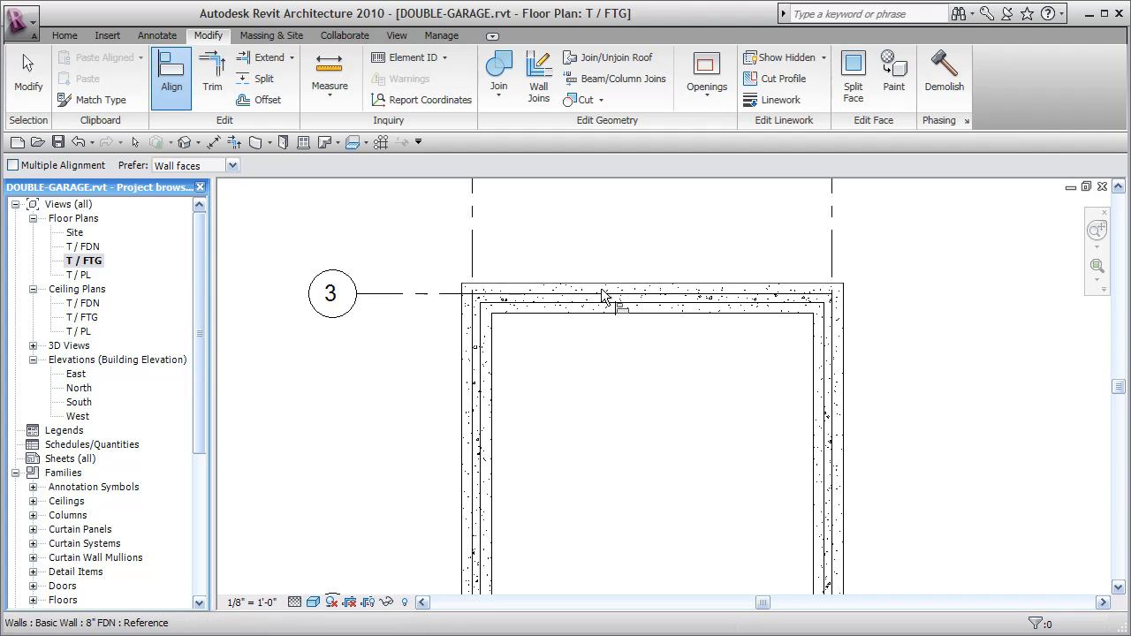
click(473, 238)
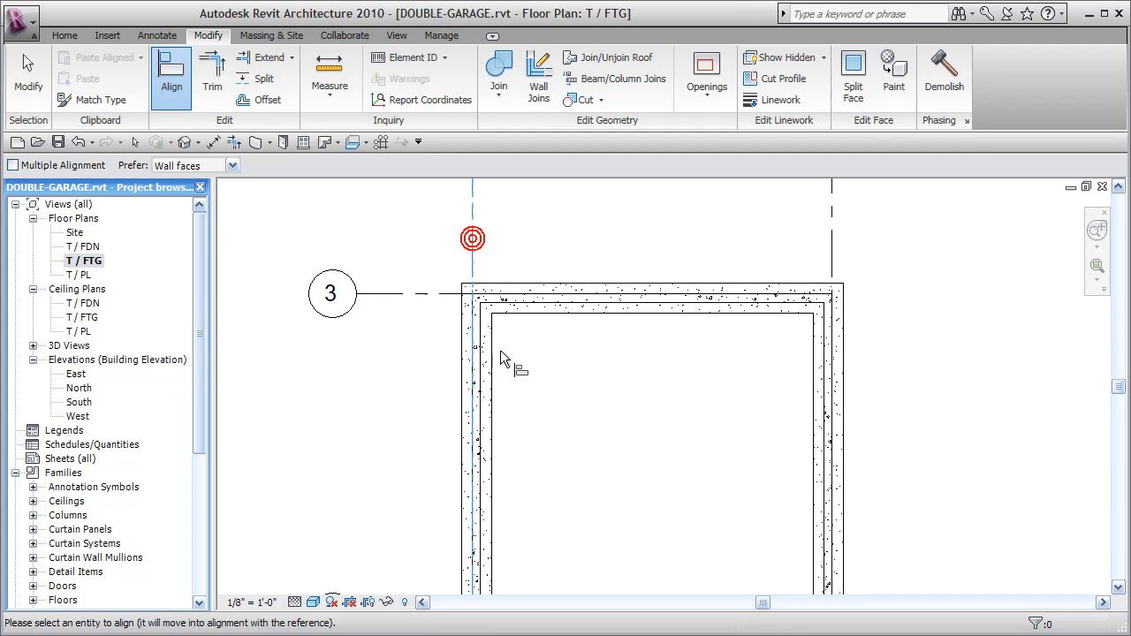
click(444, 361)
scroll(571, 388, down, 2)
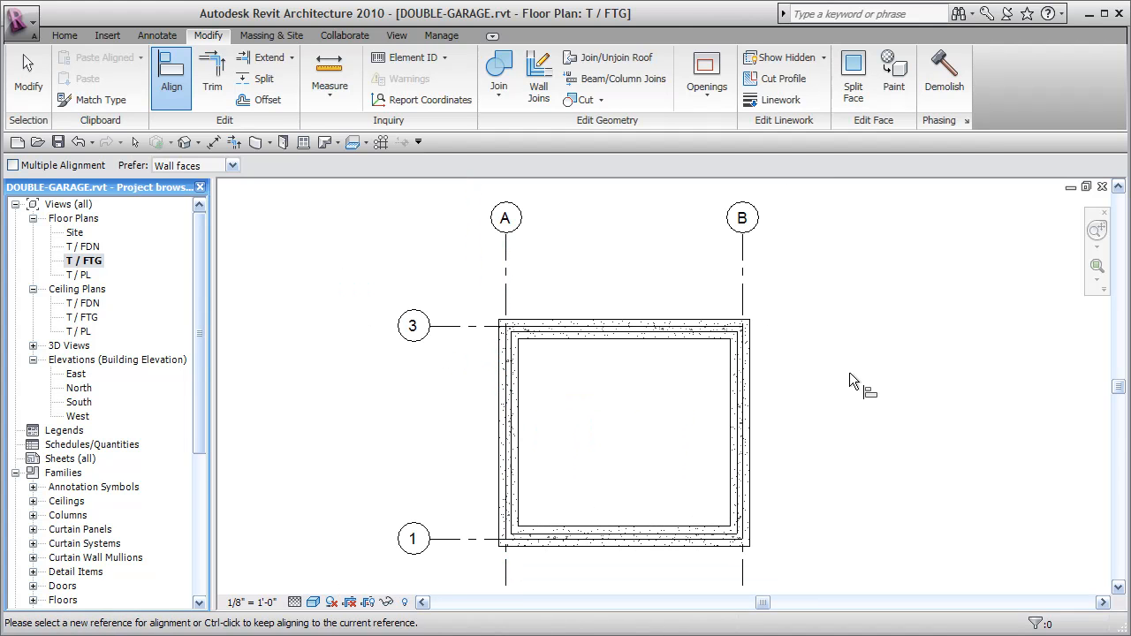
key(Escape)
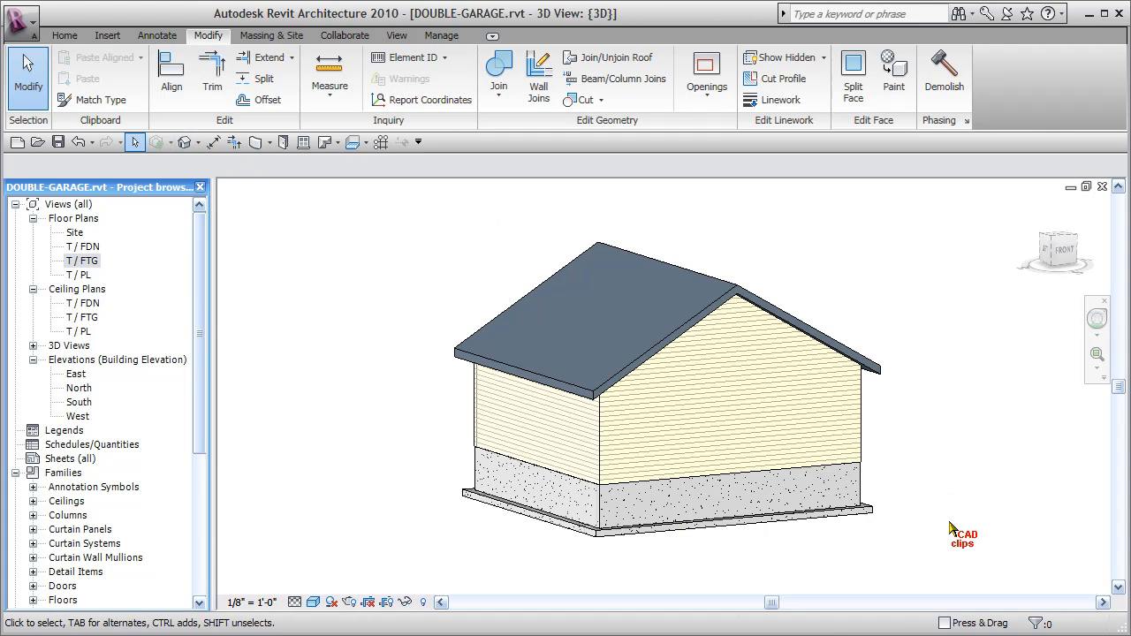
Tile all open views and frame the garage in the 3D and T / FDN floor plan windows.
middle_drag(951, 523, 823, 458)
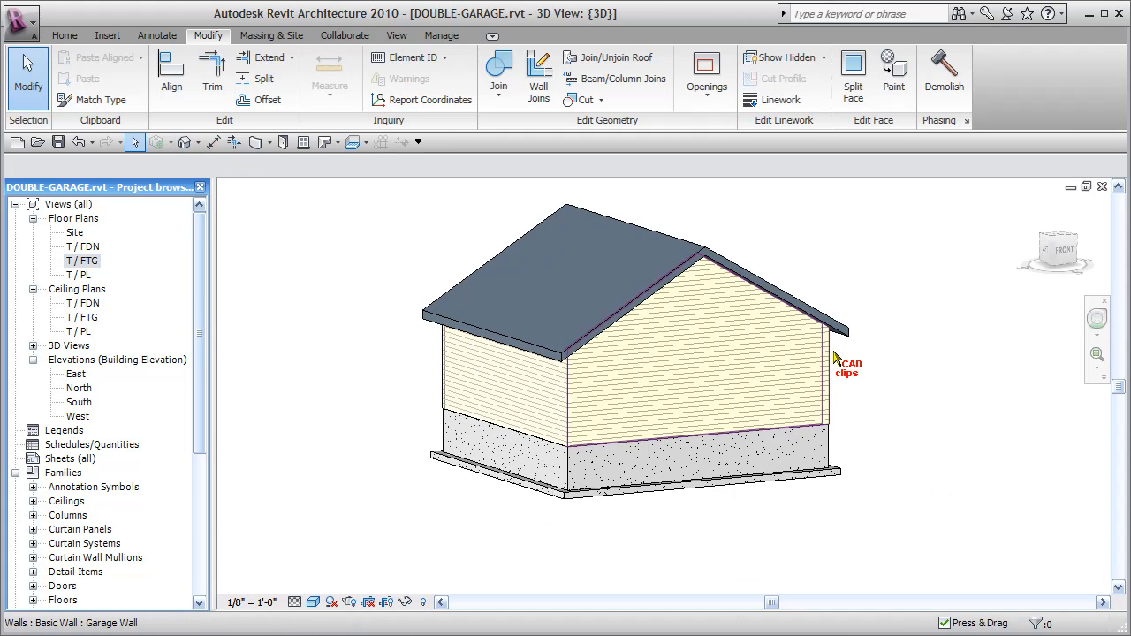
shift+middle_drag(916, 463, 923, 336)
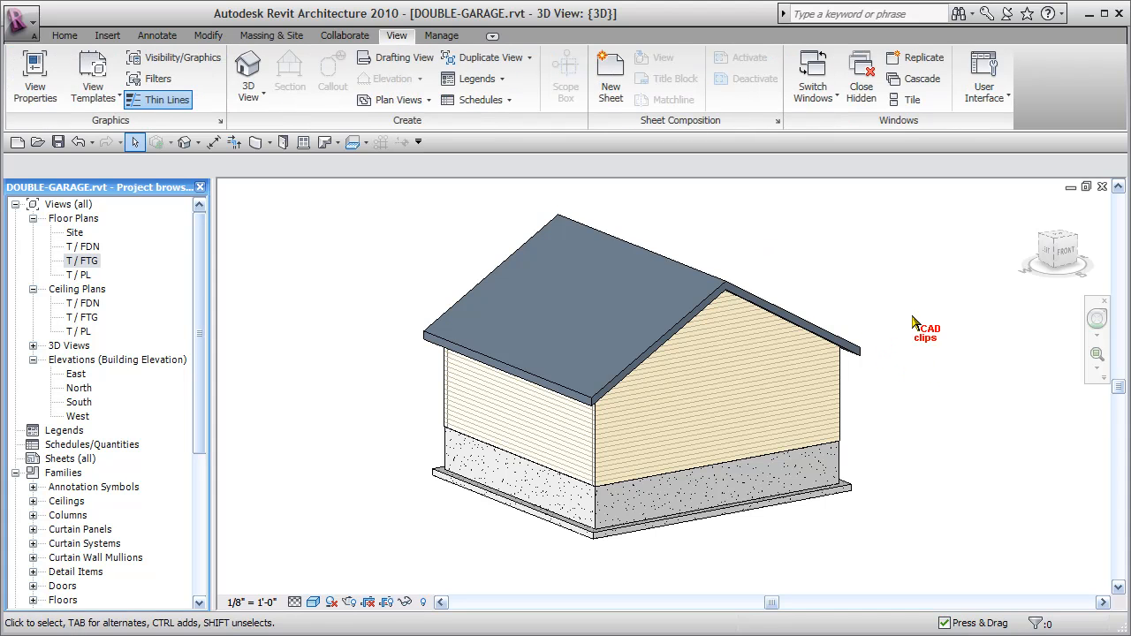
click(906, 100)
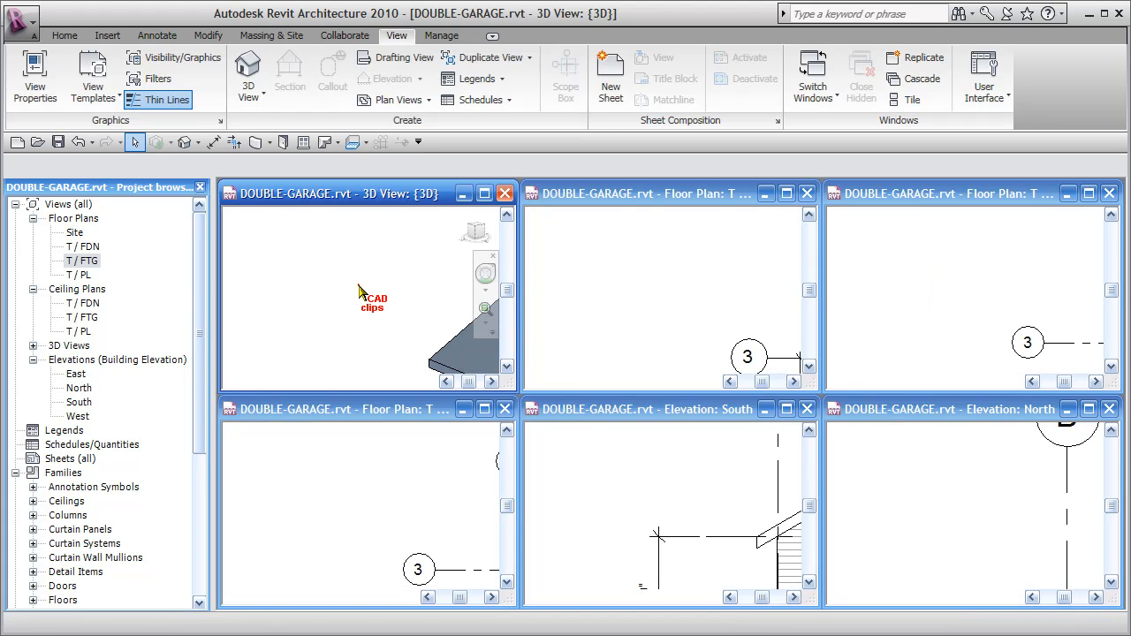
click(388, 300)
mouse_move(404, 318)
middle_down()
mouse_move(321, 282)
mouse_move(311, 321)
middle_up()
scroll(328, 291, down, 2)
scroll(394, 306, down, 1)
middle_drag(411, 321, 373, 284)
click(638, 290)
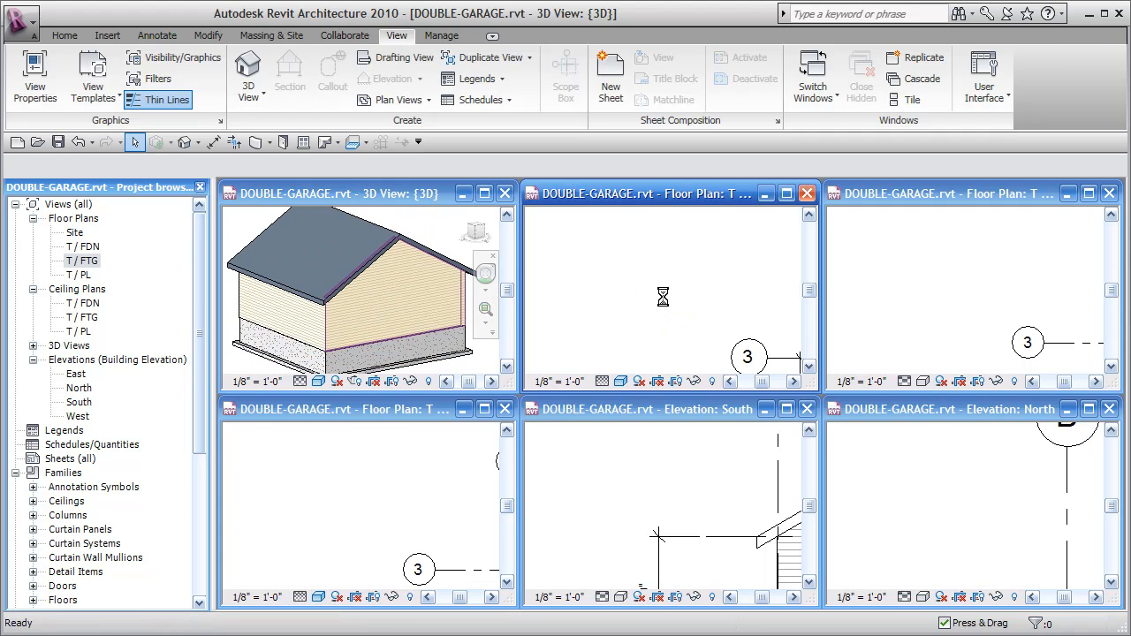
scroll(581, 277, down, 2)
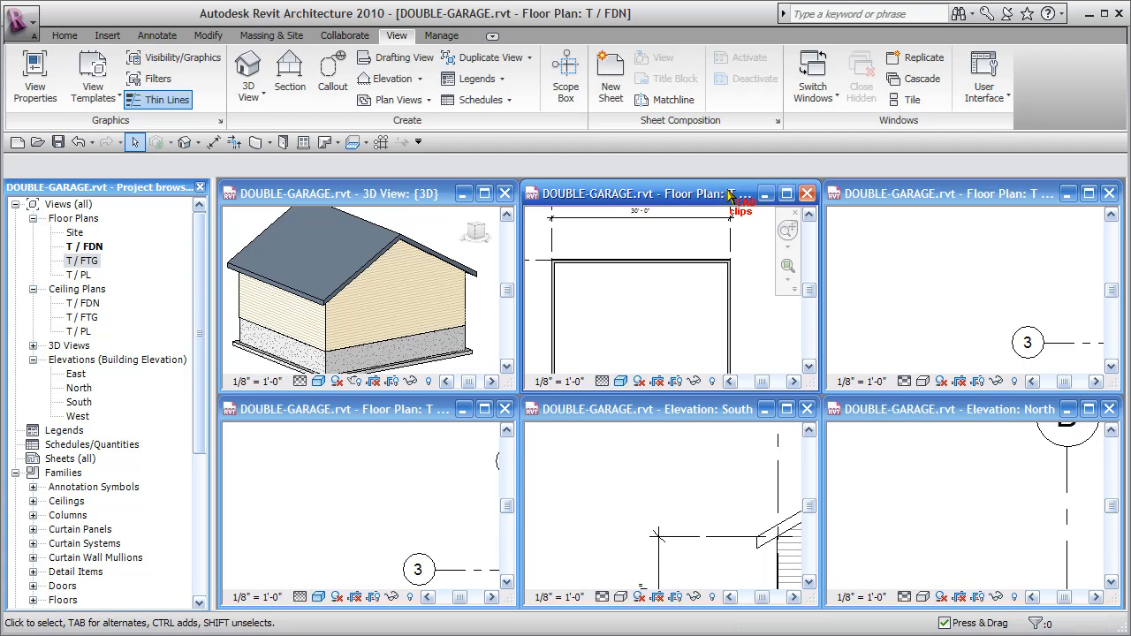
Close the T / PL and T / FTG floor plan windows and the South elevation window.
click(969, 323)
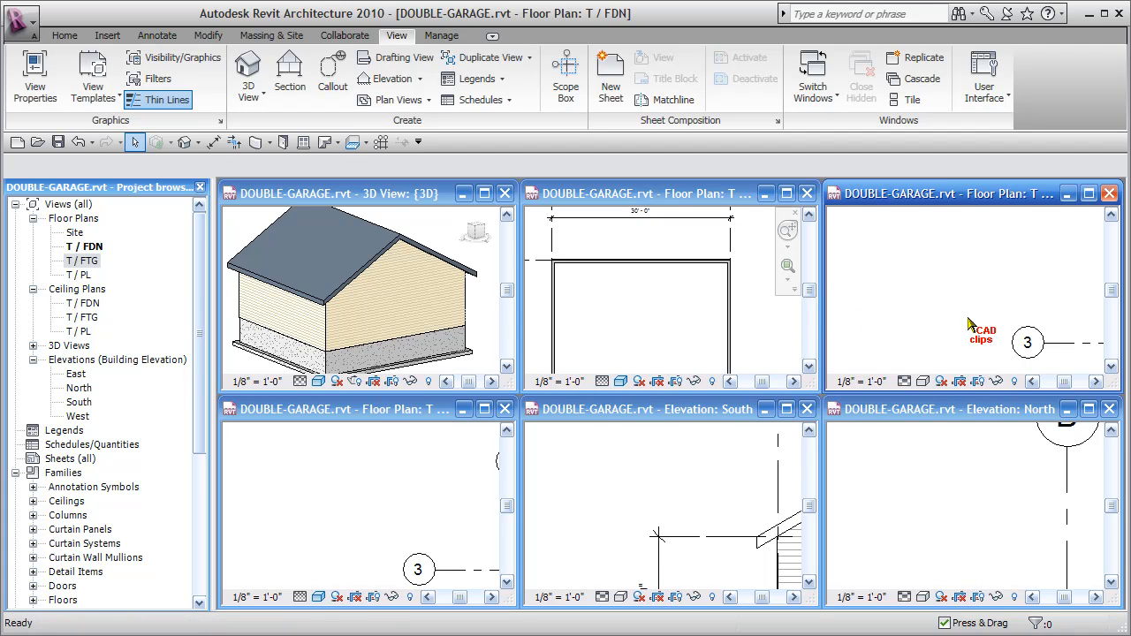
click(1109, 193)
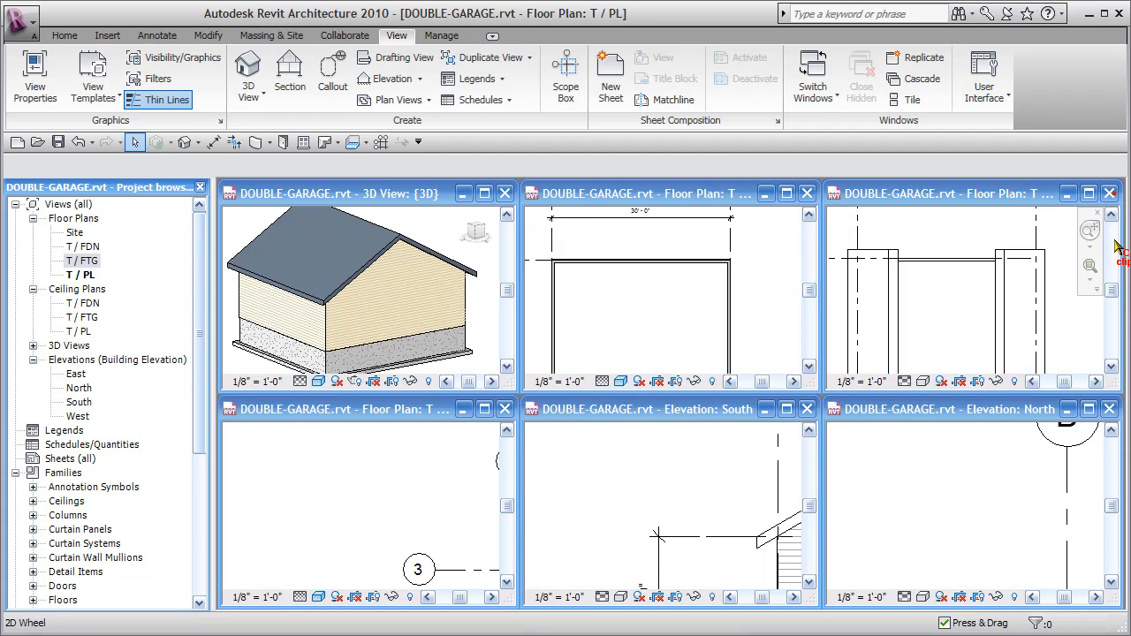
click(1019, 470)
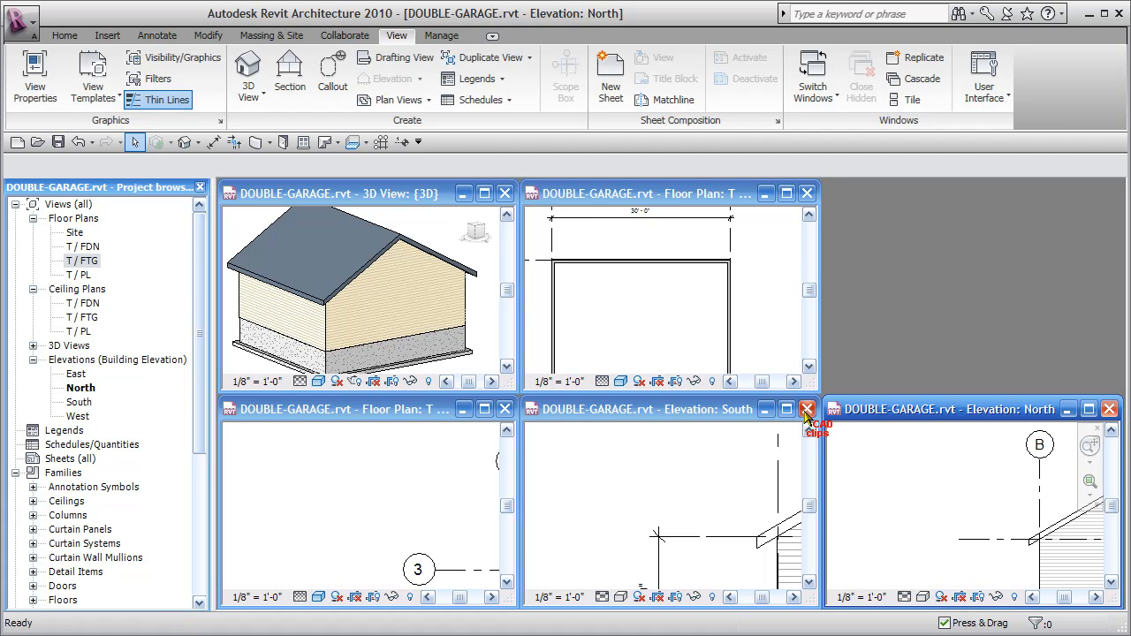
click(664, 461)
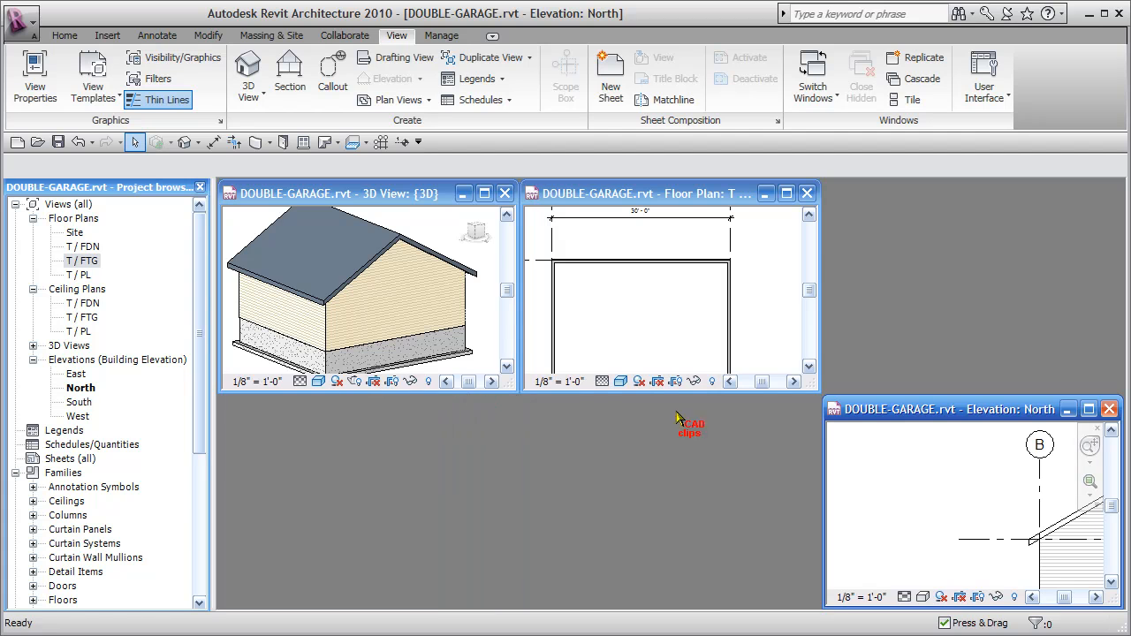
Stretch the North elevation, T / FDN plan and 3D windows to full height and frame the garage in each.
drag(927, 397, 932, 288)
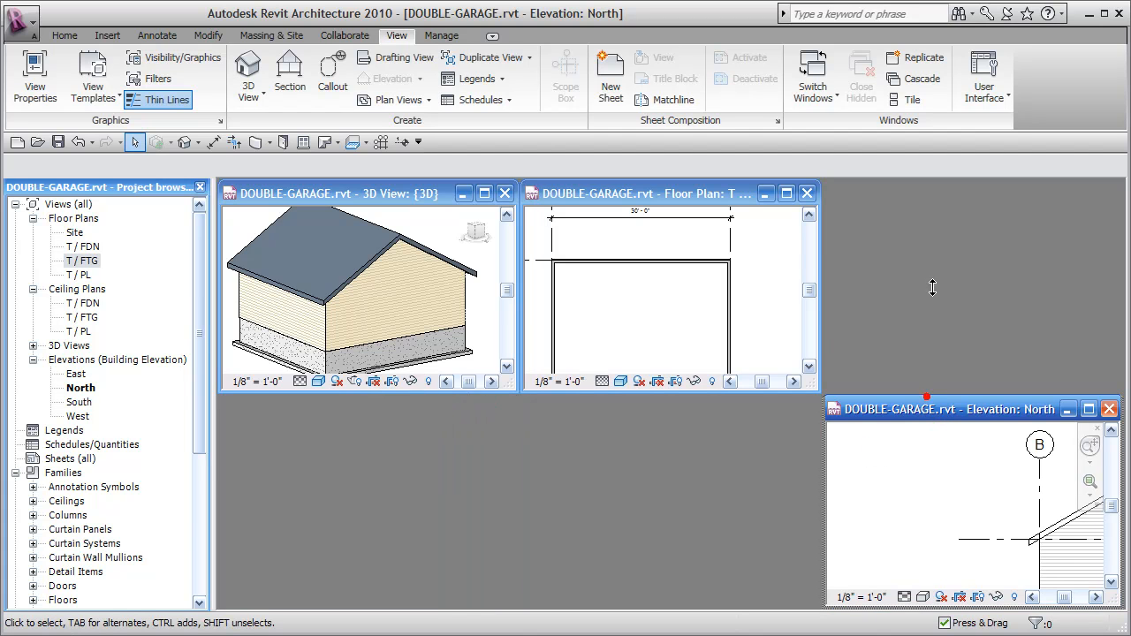
drag(911, 180, 911, 181)
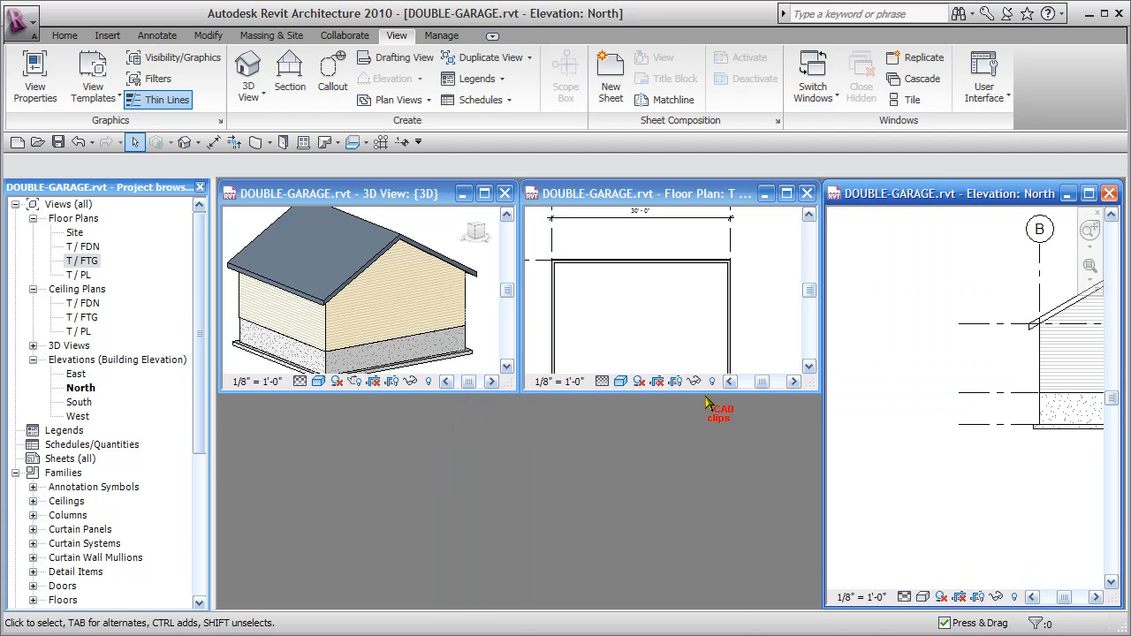
drag(704, 392, 706, 569)
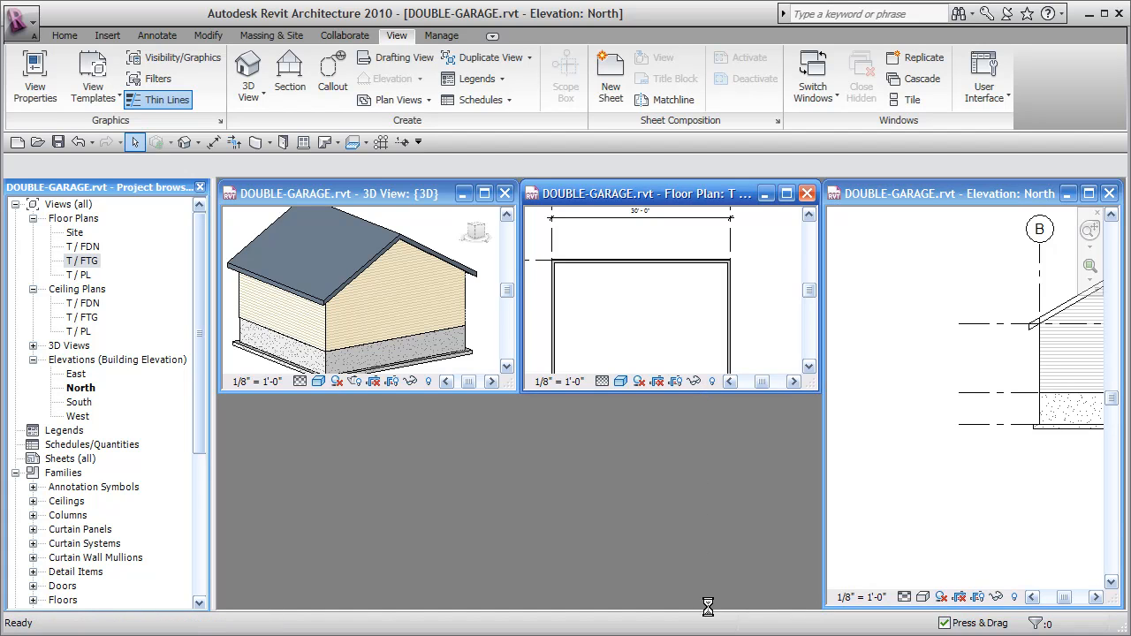
drag(403, 395, 383, 589)
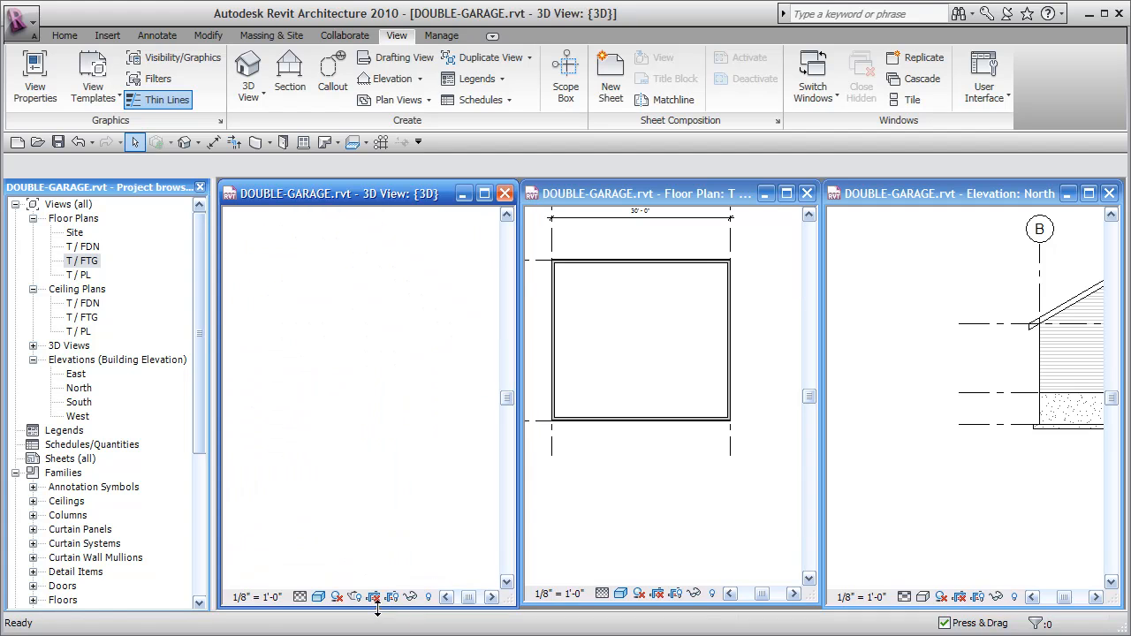
middle_drag(430, 468, 436, 528)
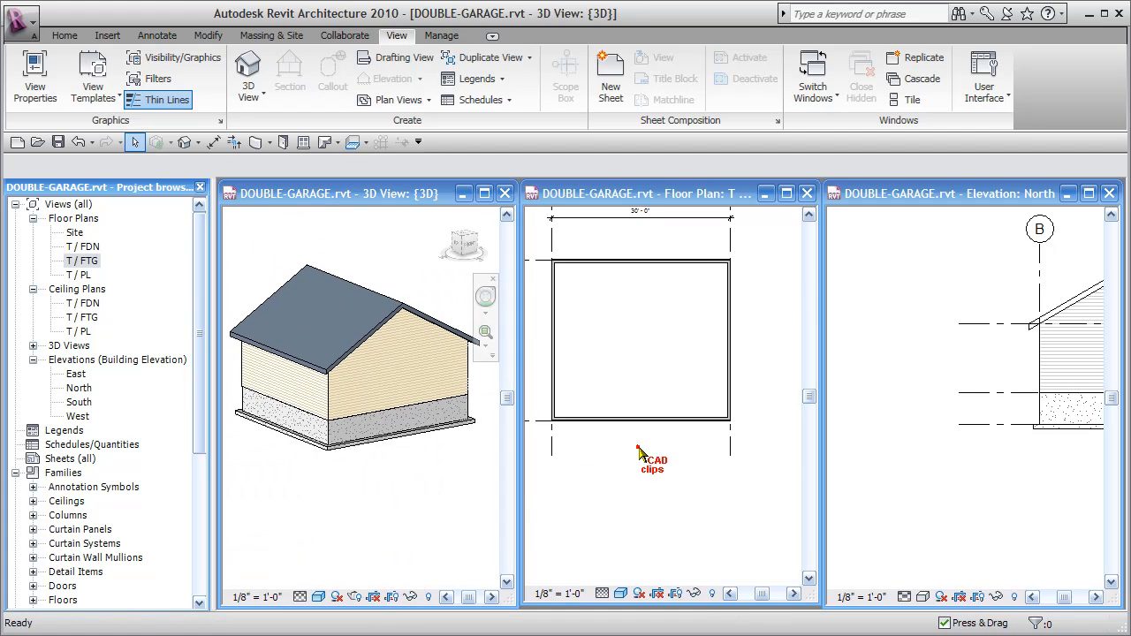
click(678, 442)
middle_drag(685, 412, 719, 424)
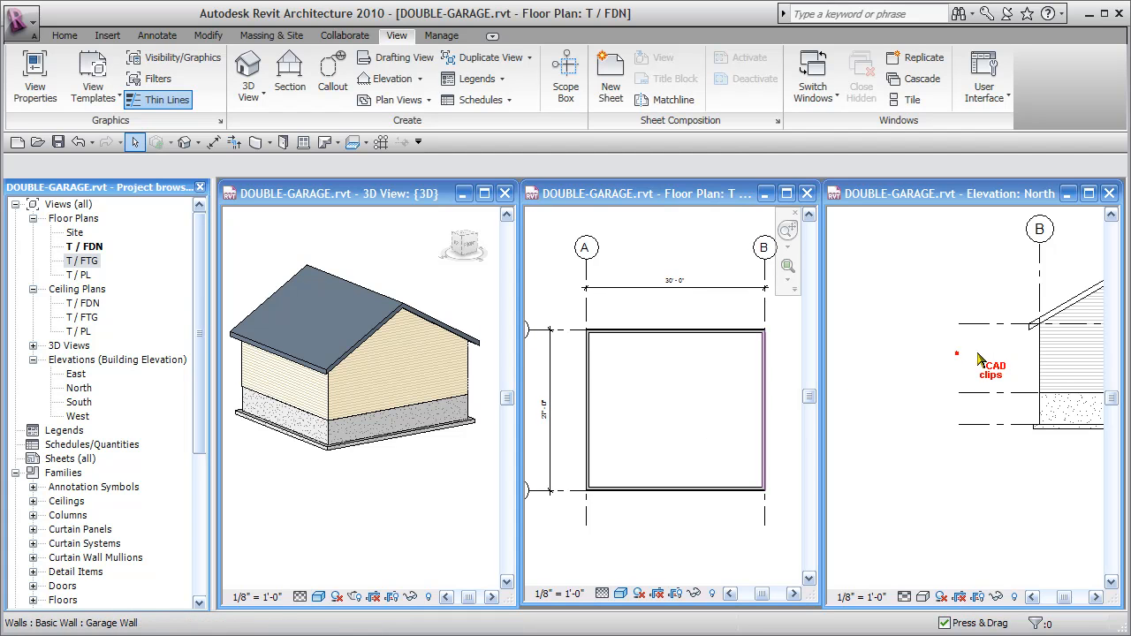
click(931, 380)
middle_drag(952, 370, 844, 393)
click(633, 397)
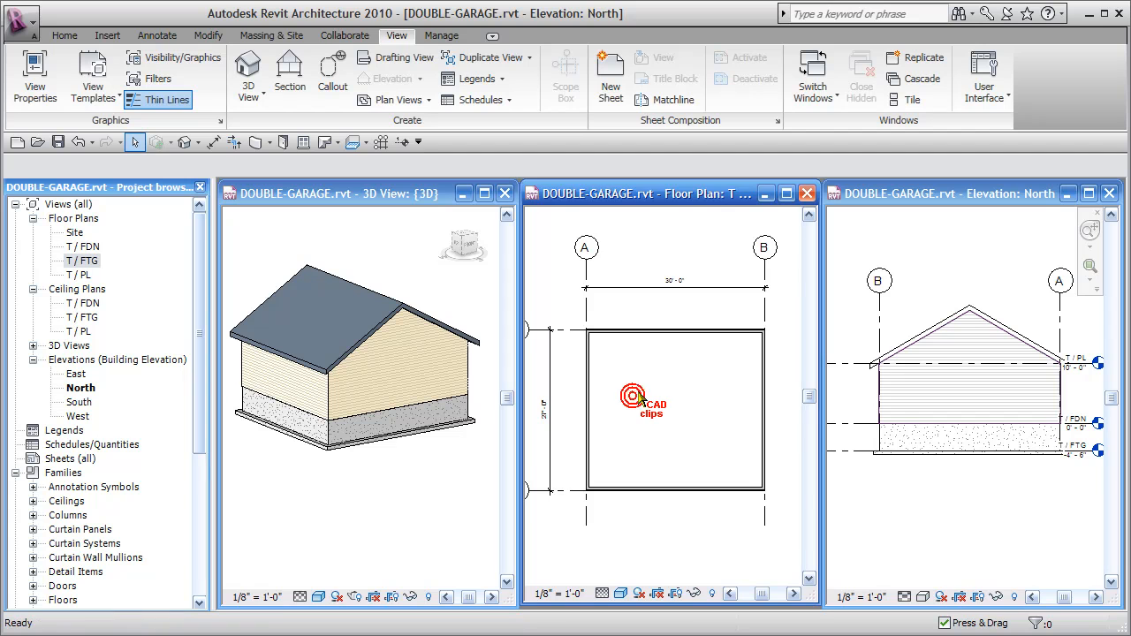
click(923, 282)
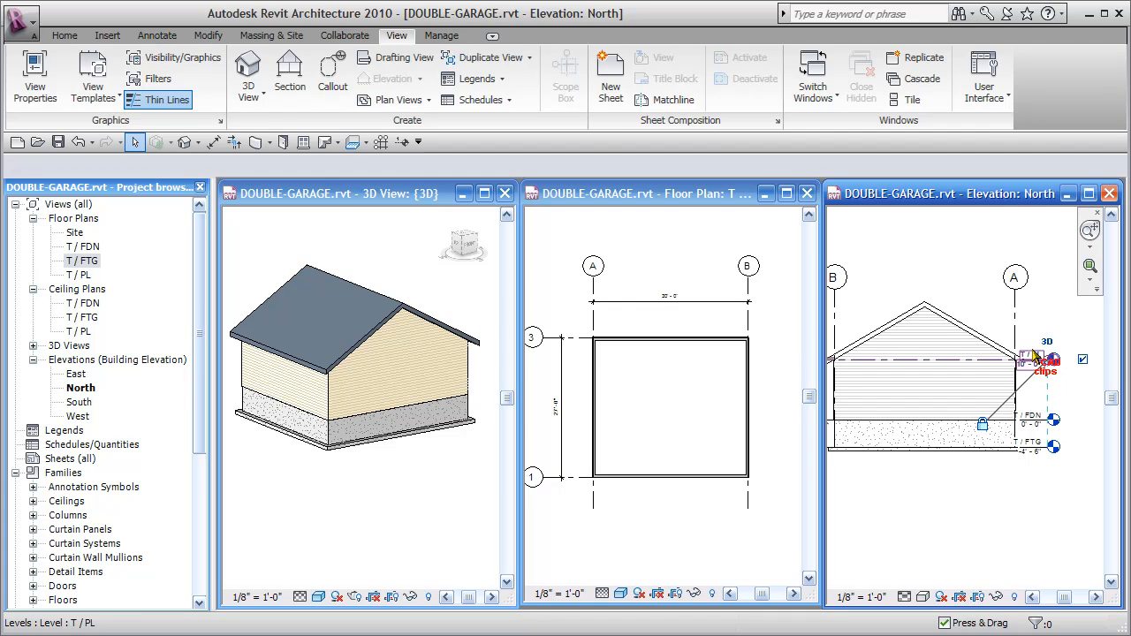
Set the T / PL level's elevation to 8' in the North elevation.
click(1037, 360)
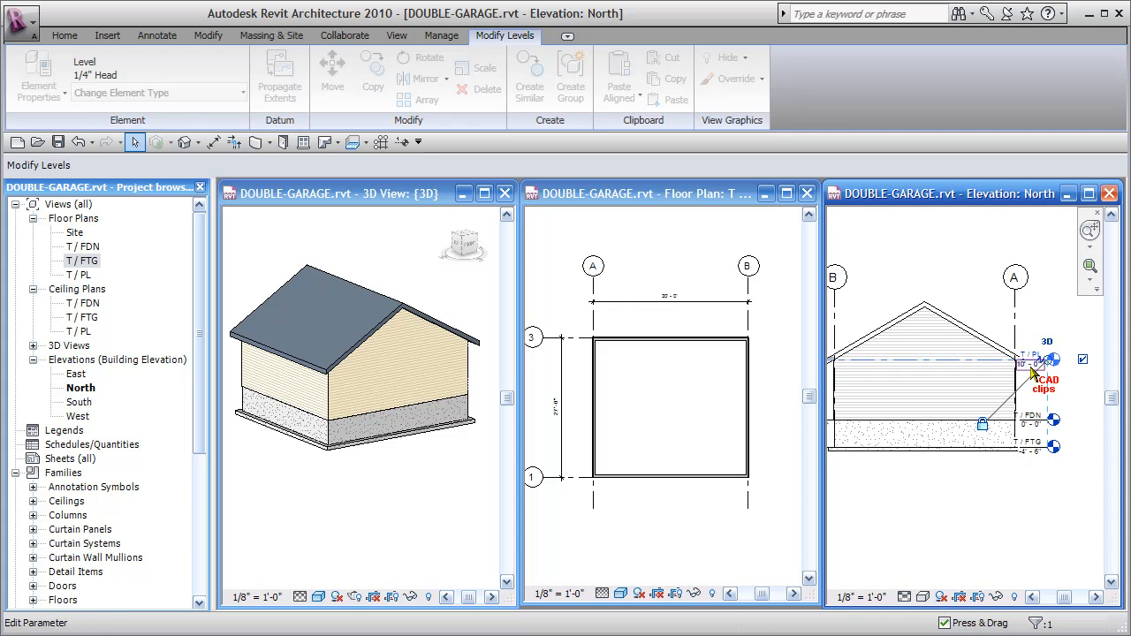
click(1028, 365)
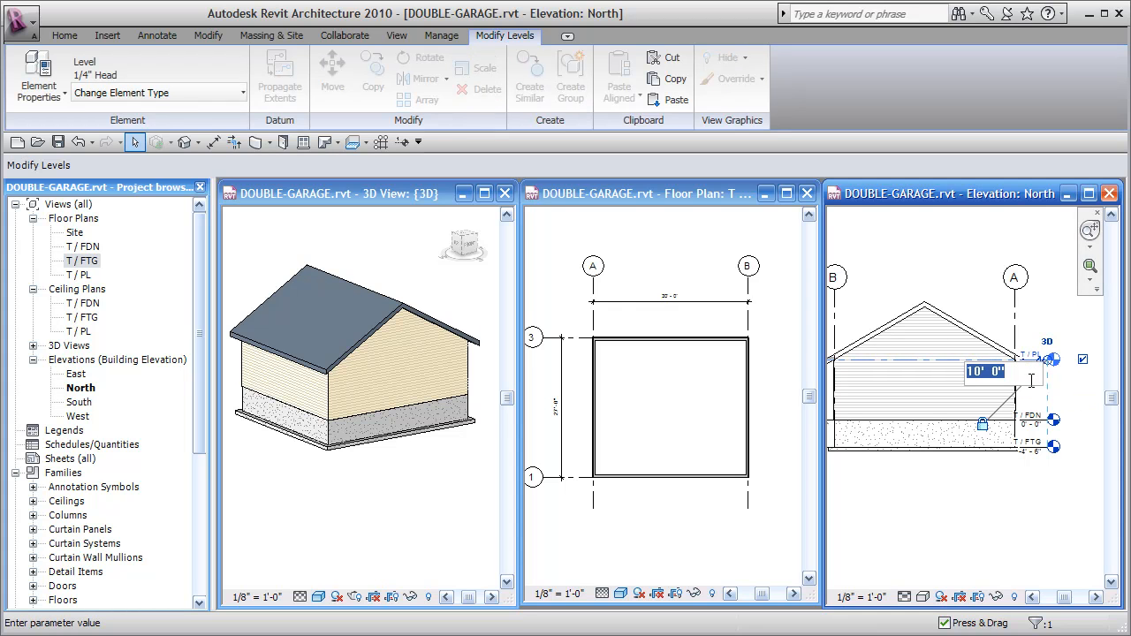
text(8)
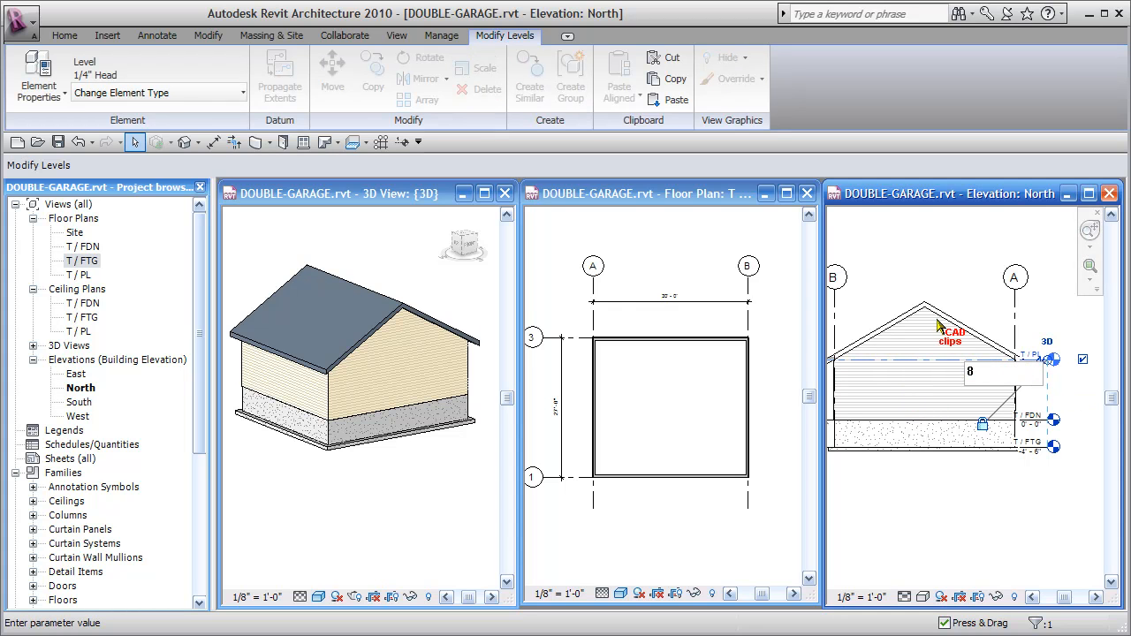
key(Return)
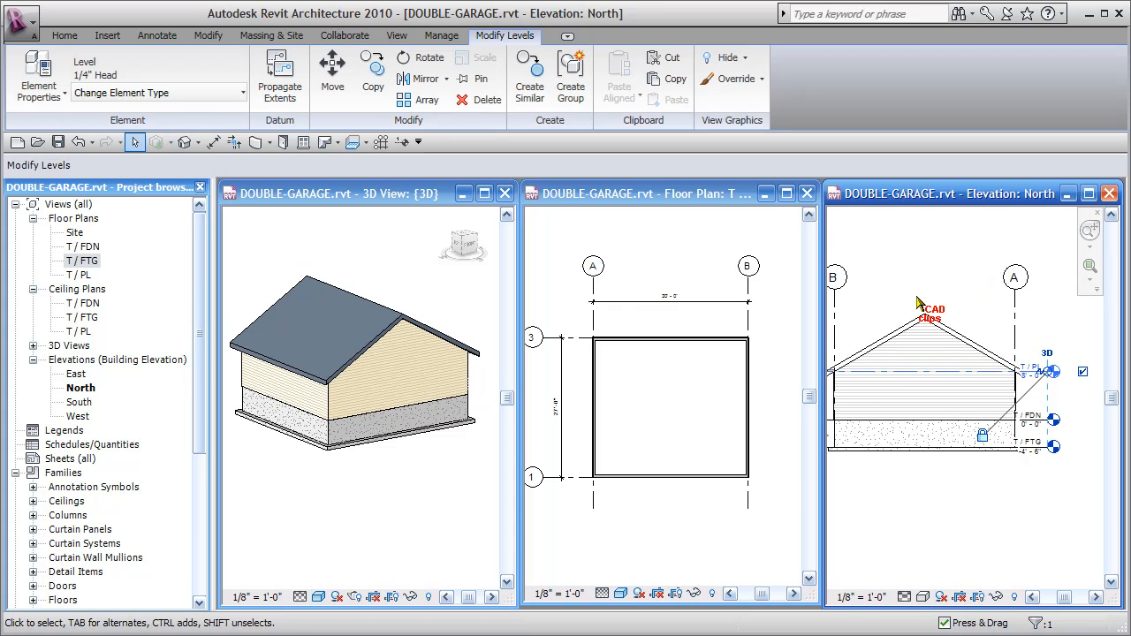
Change the T / PL level's elevation to 12' in the North elevation.
click(1028, 376)
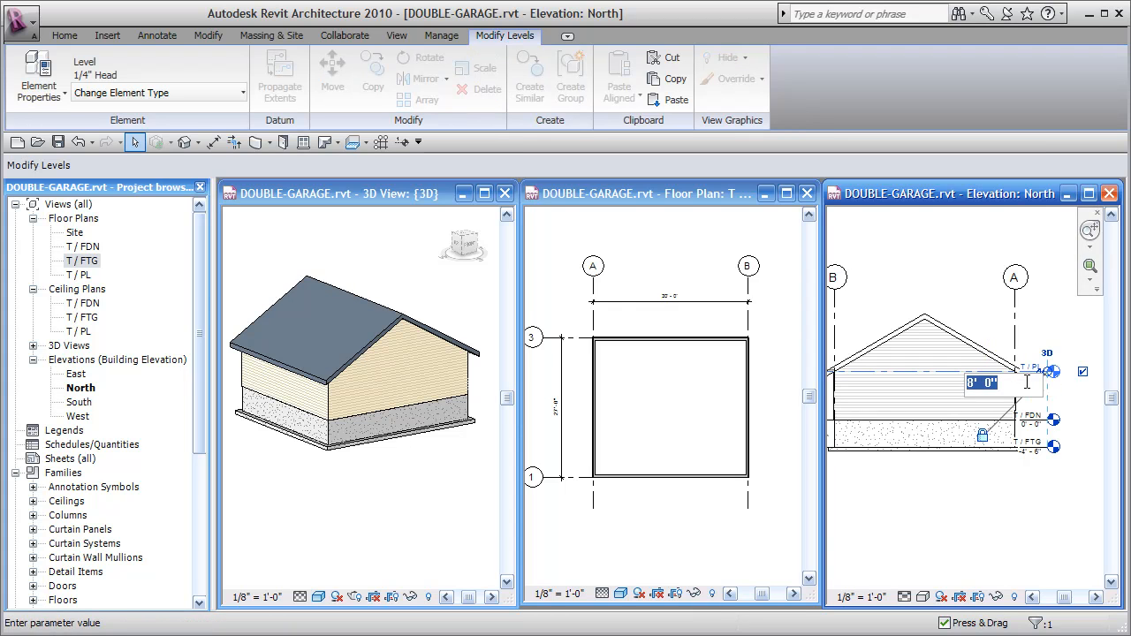
key(Return)
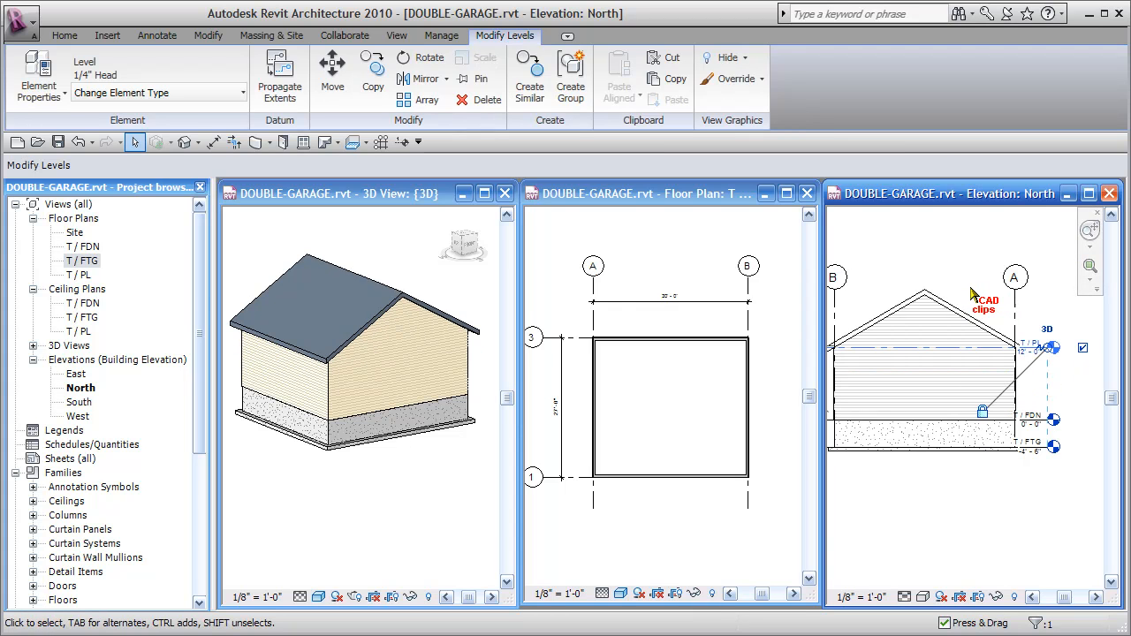
Set the spacing between grids 3 and 1 to 20' in the T / FDN plan by moving grid 3.
click(761, 339)
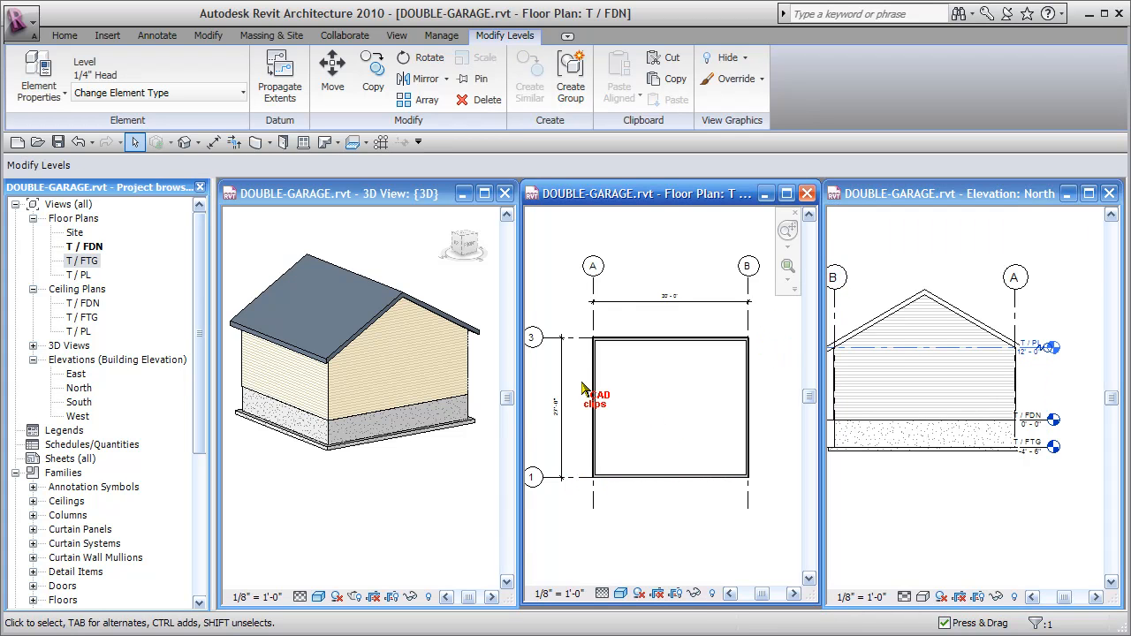
click(574, 347)
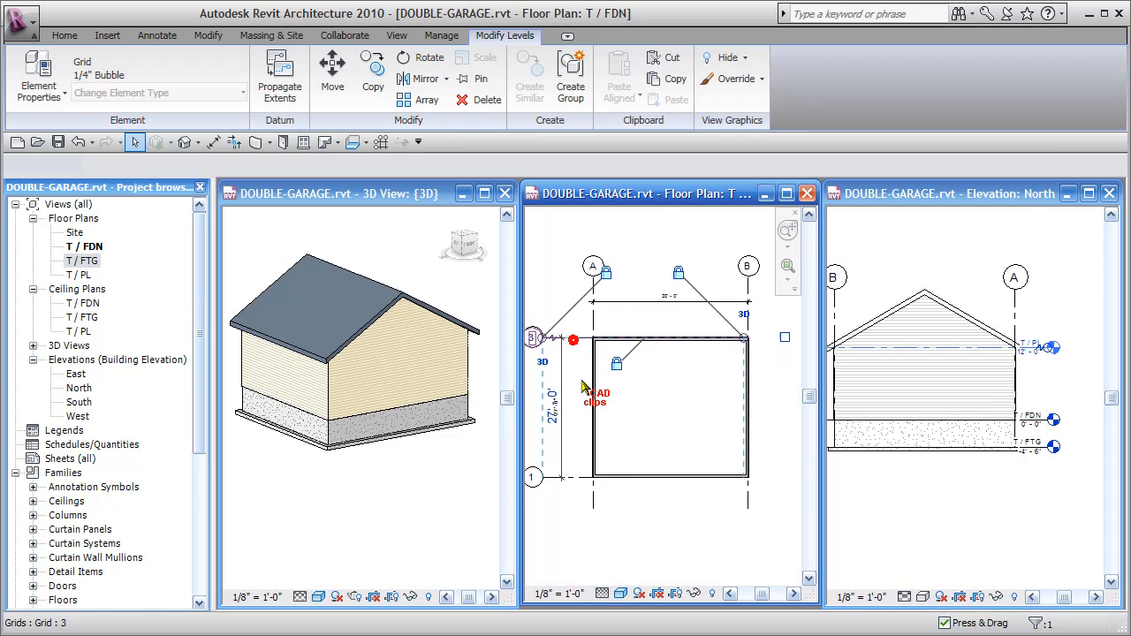
click(551, 418)
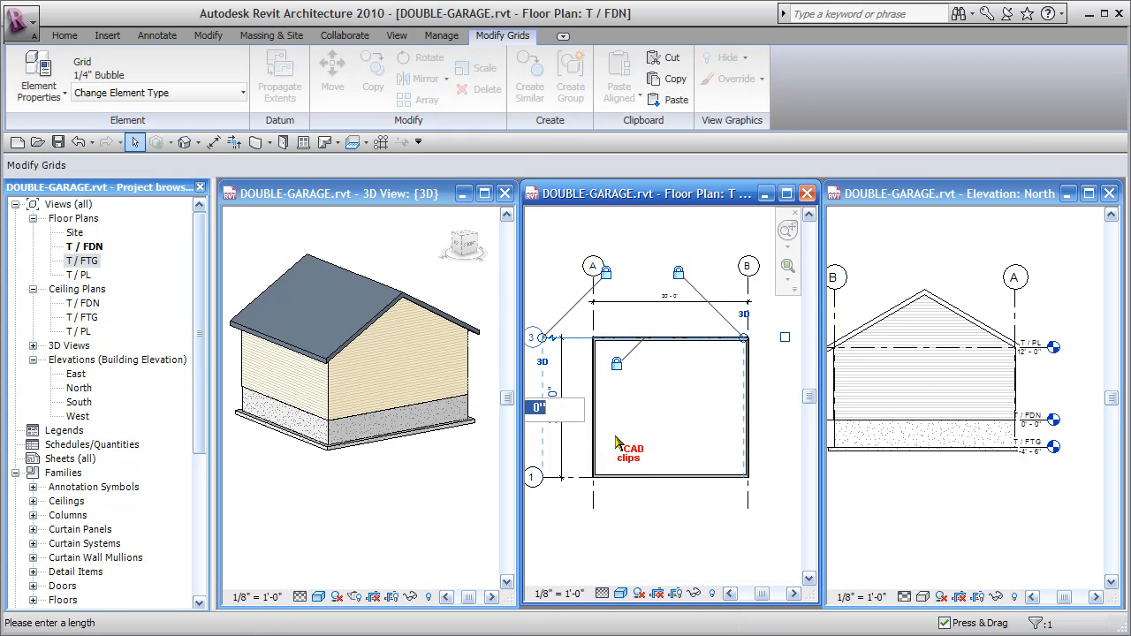
click(692, 238)
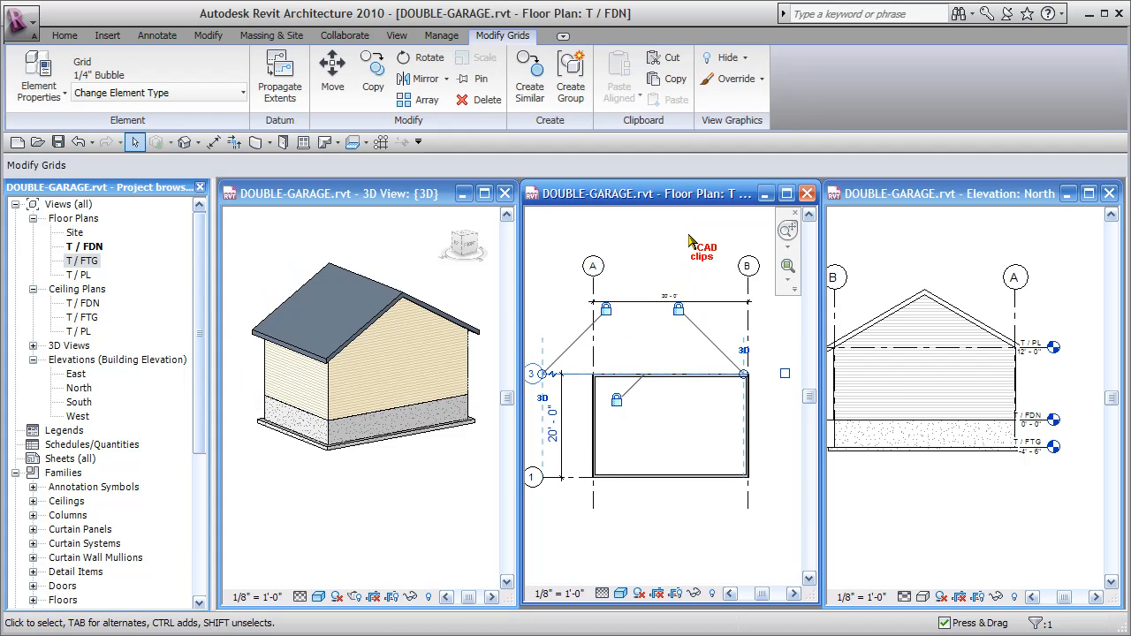
click(692, 239)
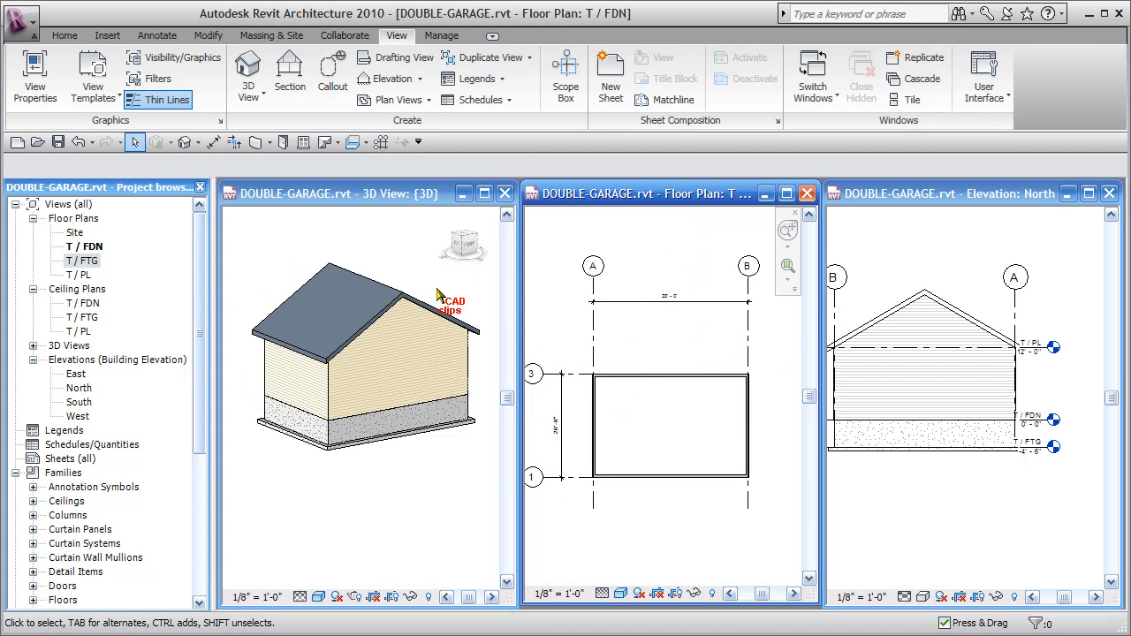
Set the slope of the Generic - 9" roof to 9" / 12" in its instance properties.
click(485, 294)
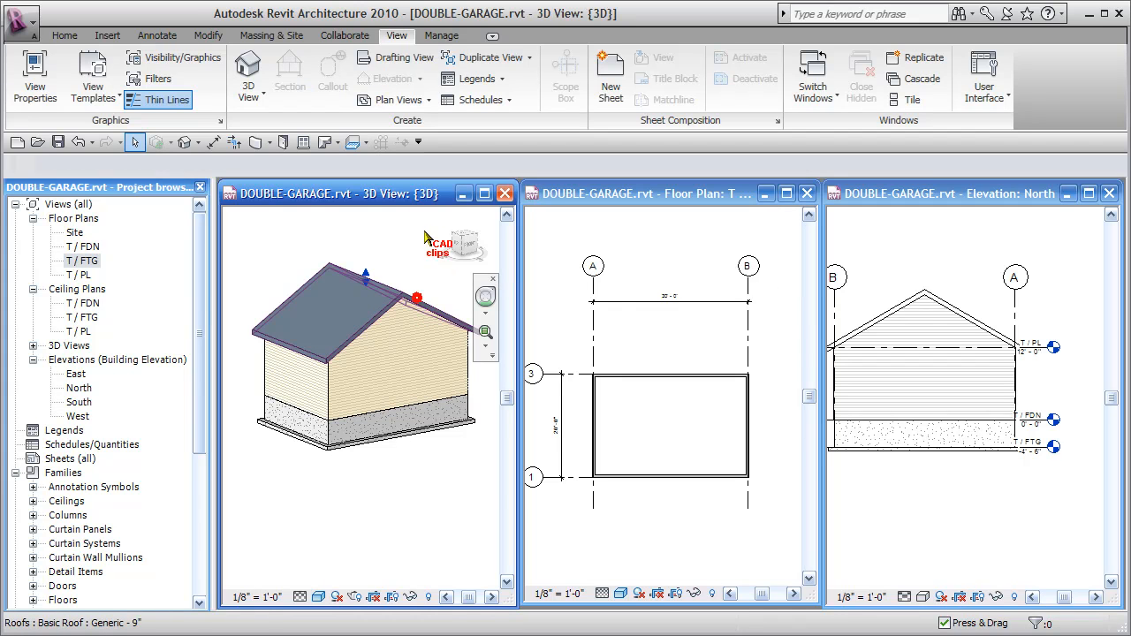
click(416, 298)
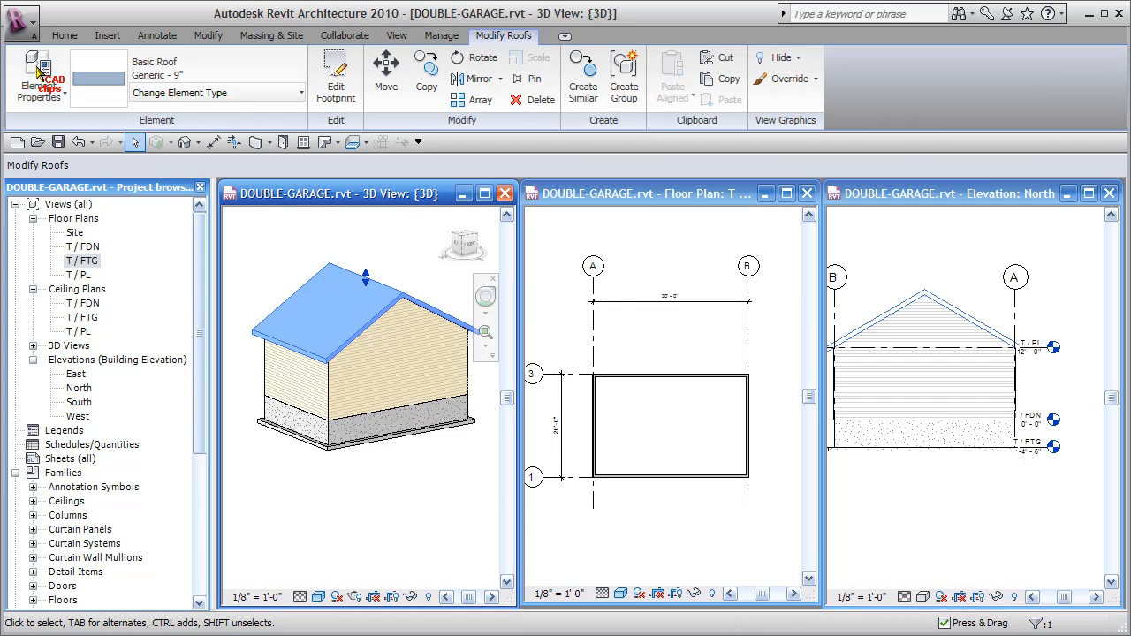
click(52, 88)
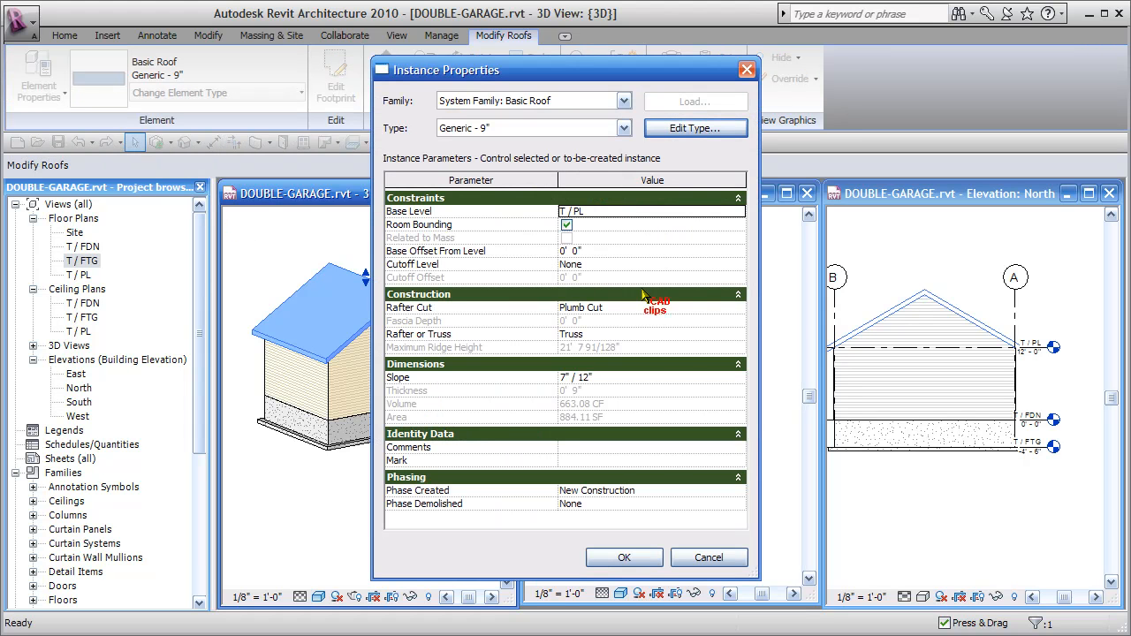
click(631, 374)
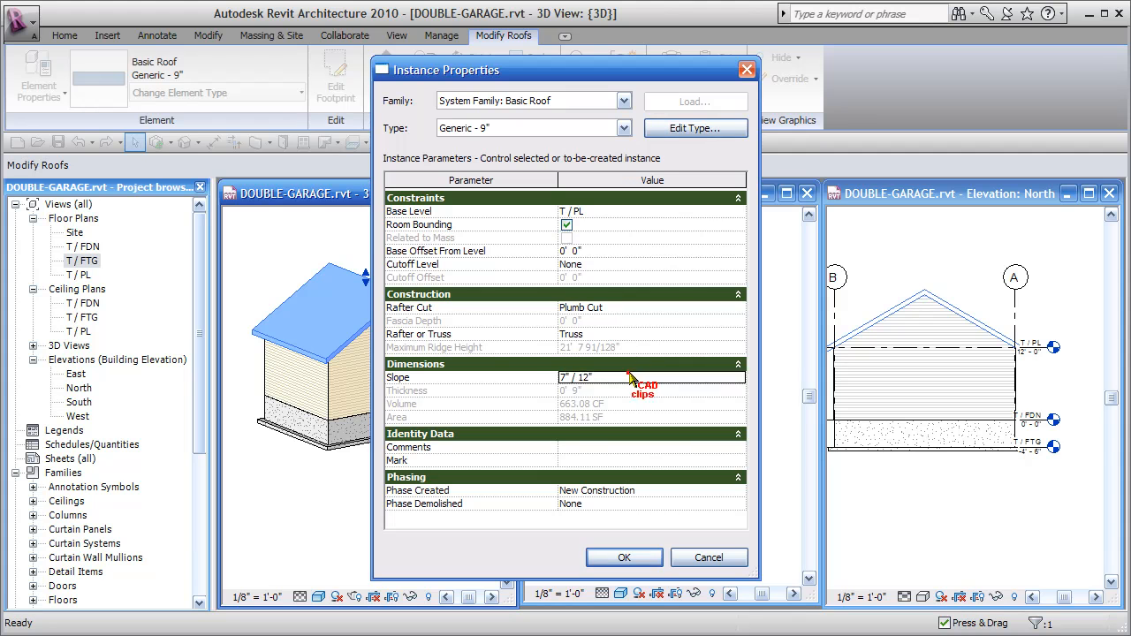
click(623, 557)
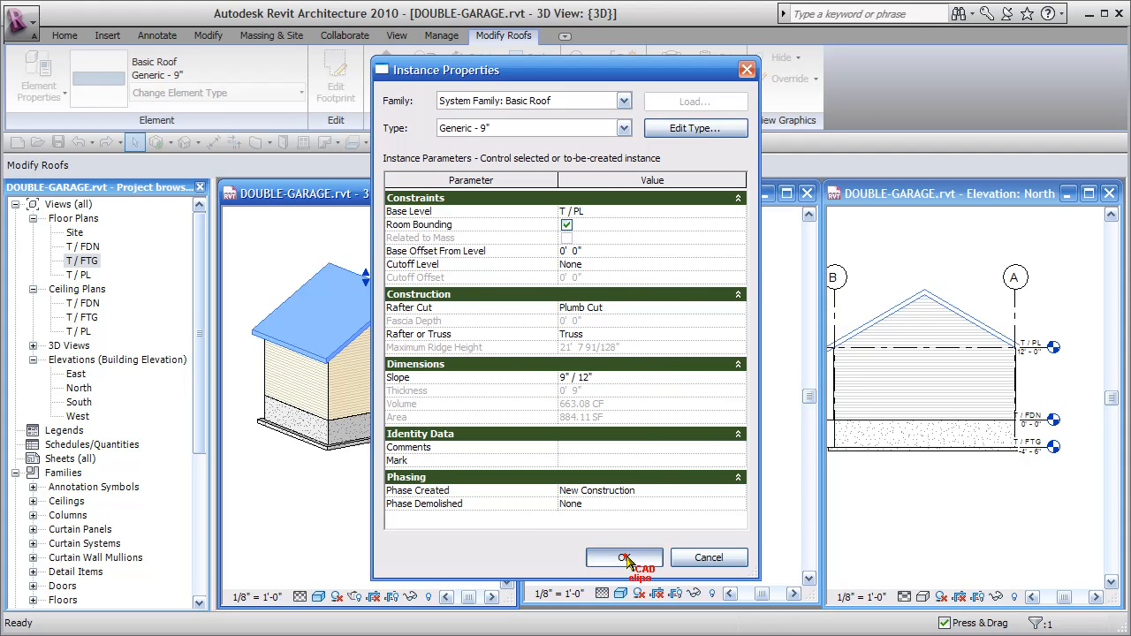
click(425, 248)
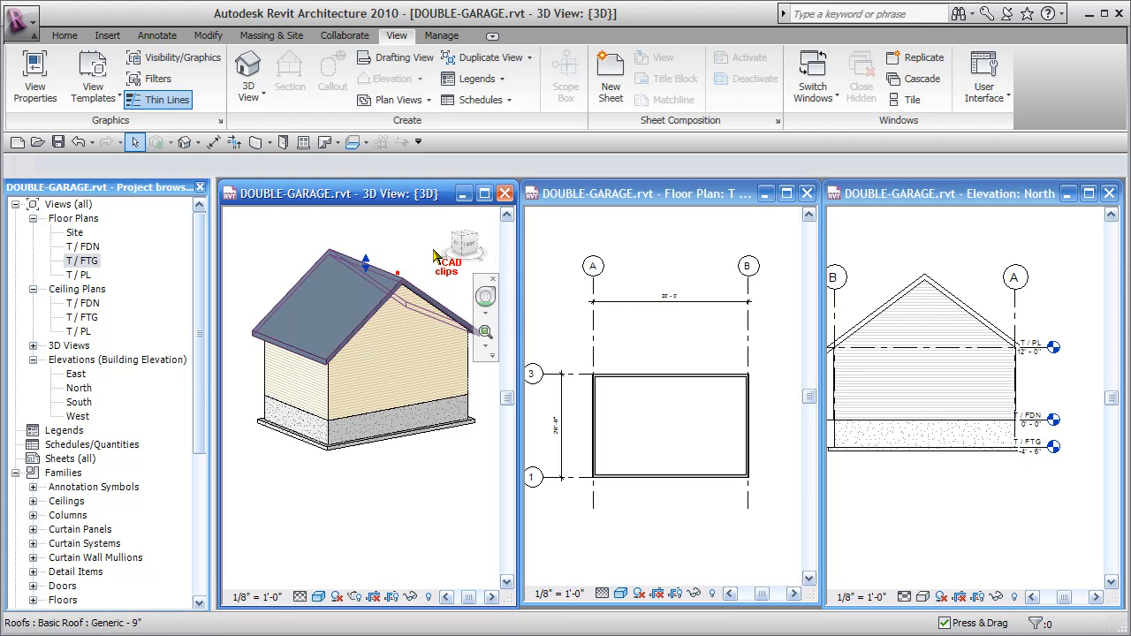
Edit the roof footprint so that the two gable-end edges along grids 3 and 1 define slope.
click(402, 280)
click(339, 86)
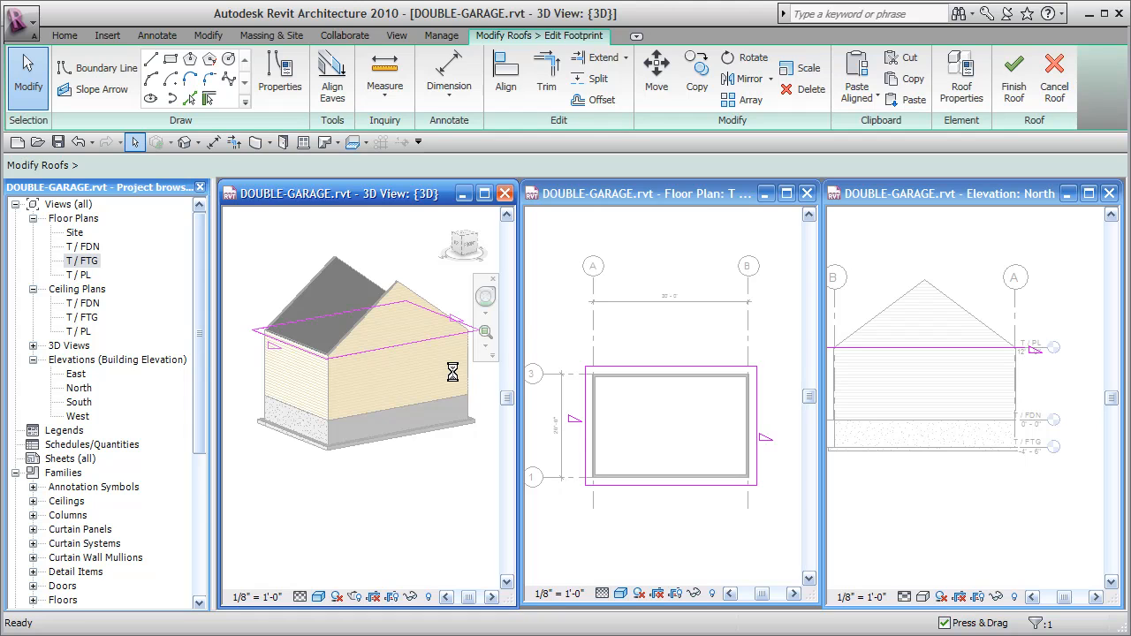
click(352, 311)
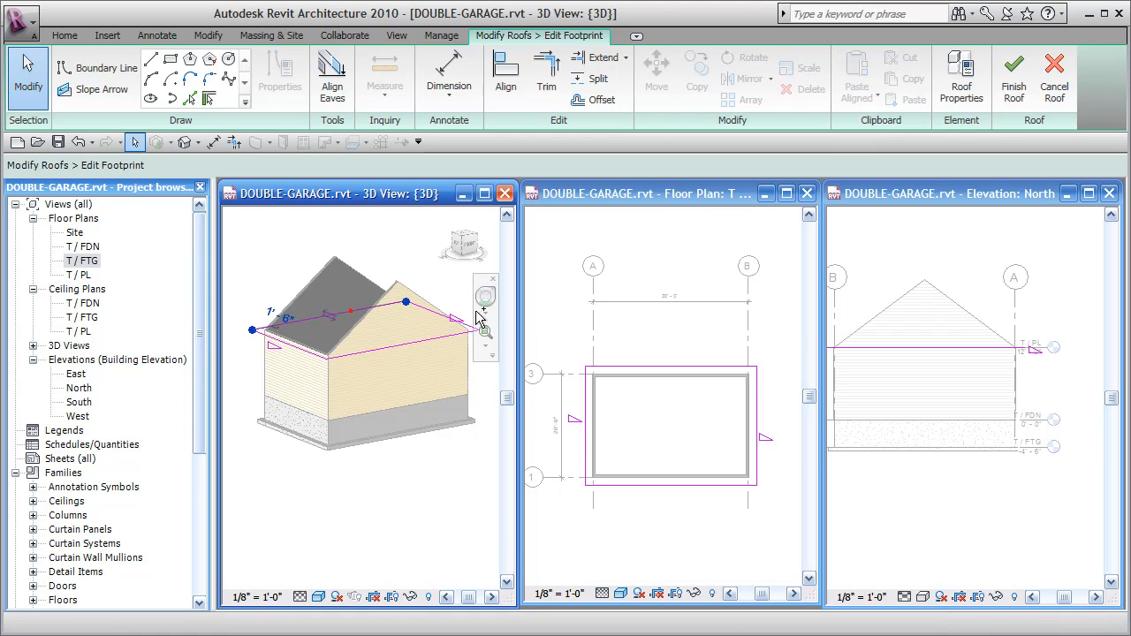
click(288, 165)
click(398, 239)
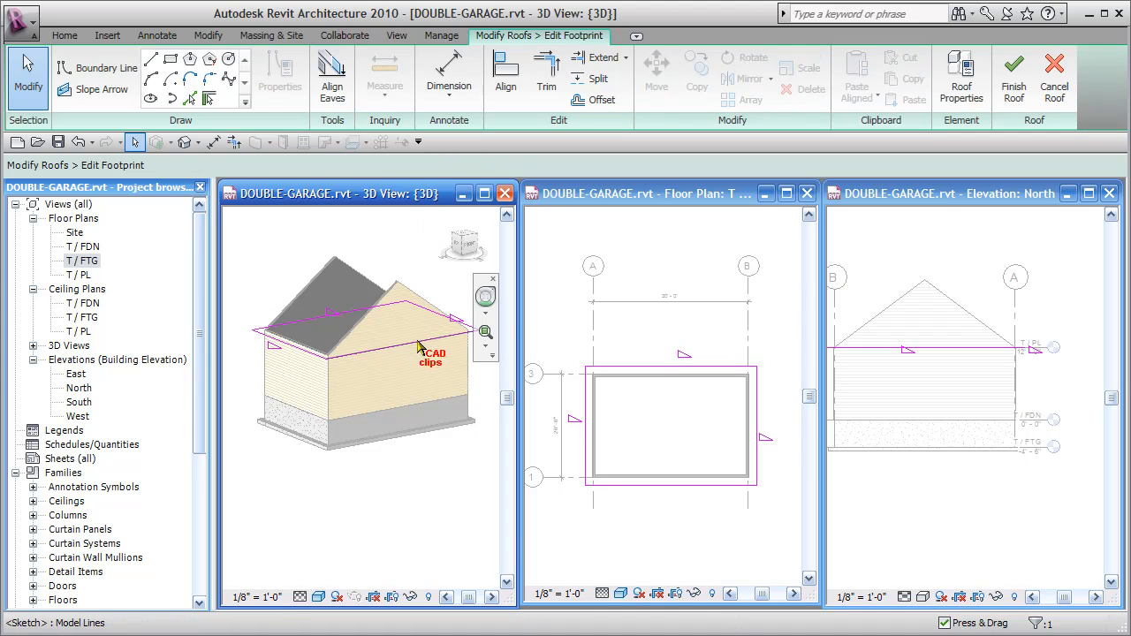
click(455, 333)
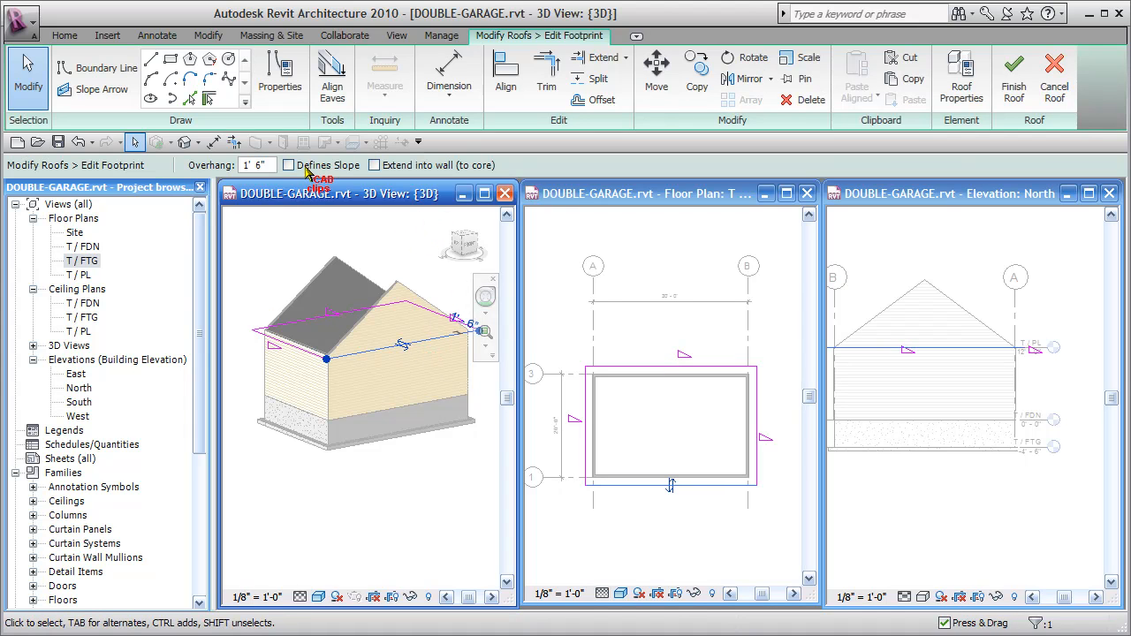
click(288, 165)
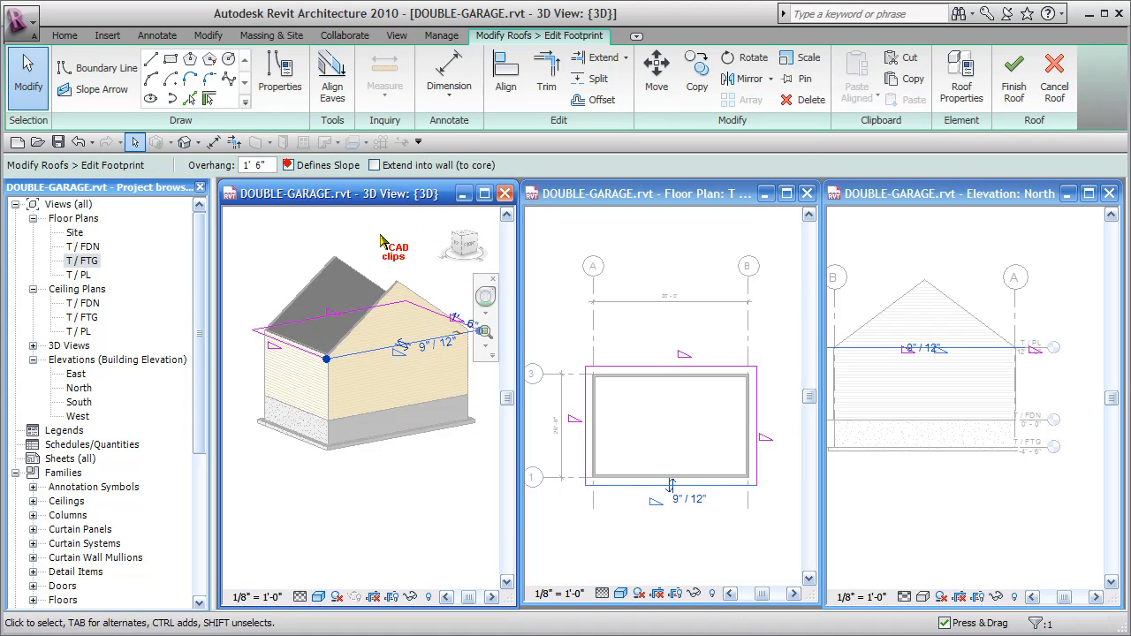
Raise the plate offset from base of both former gable-end edges in their instance properties and finish the roof.
ctrl+click(352, 318)
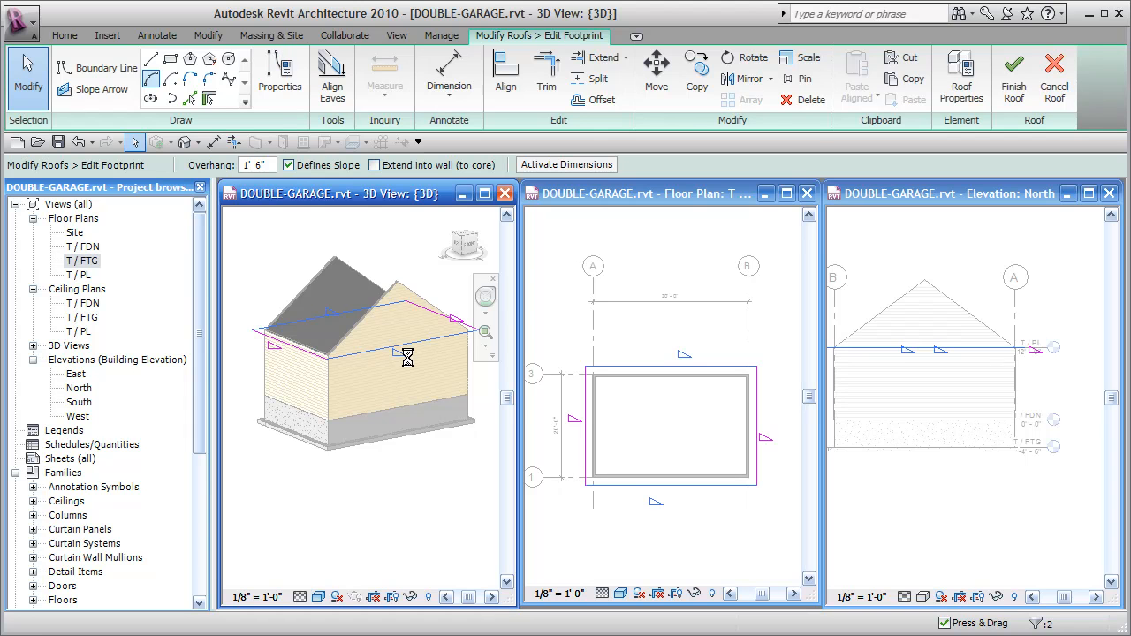
key(p)
key(r)
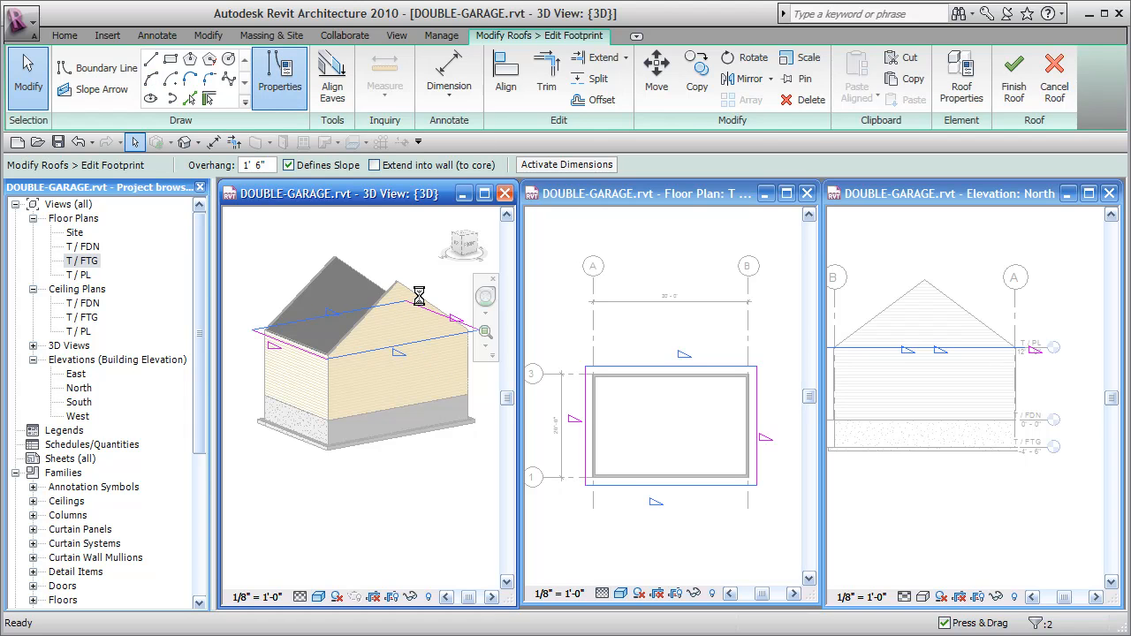
click(610, 236)
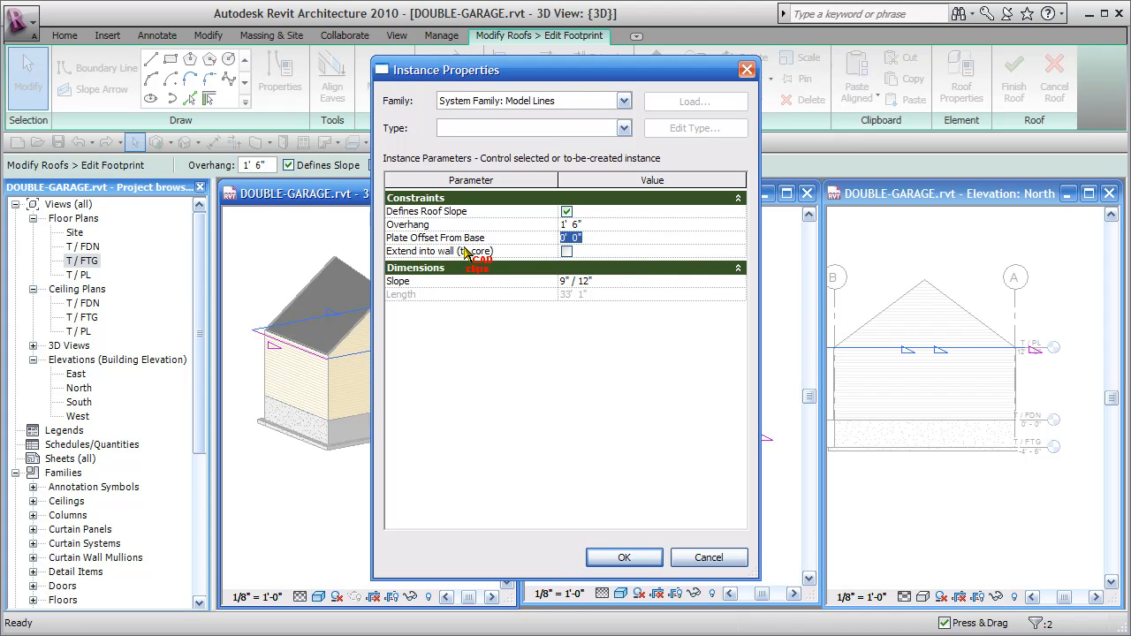
click(623, 556)
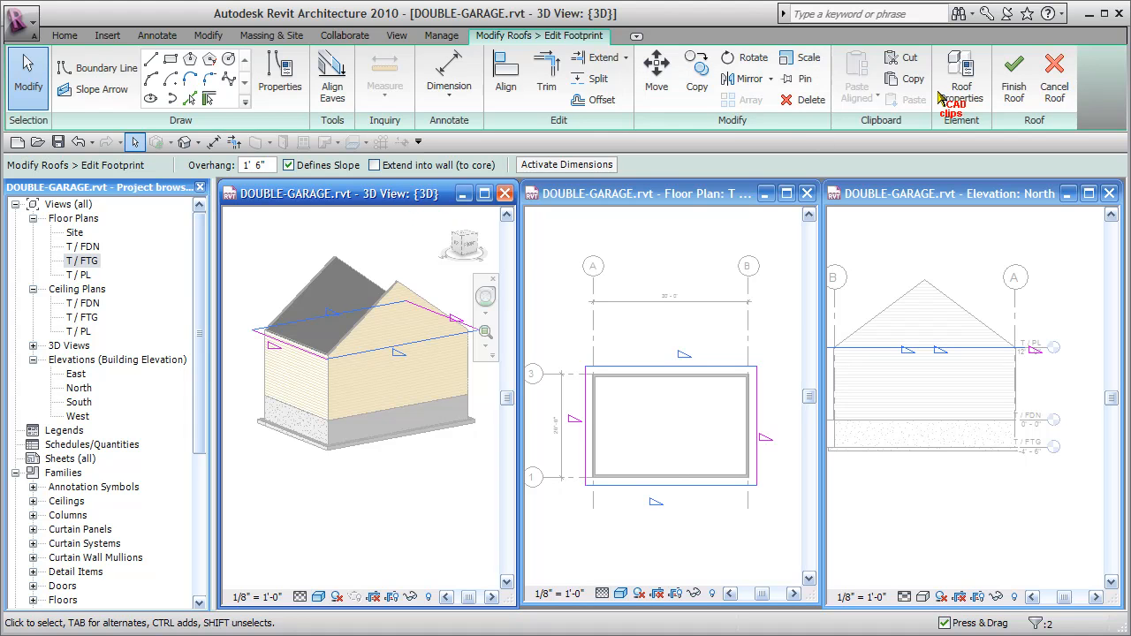
click(1013, 75)
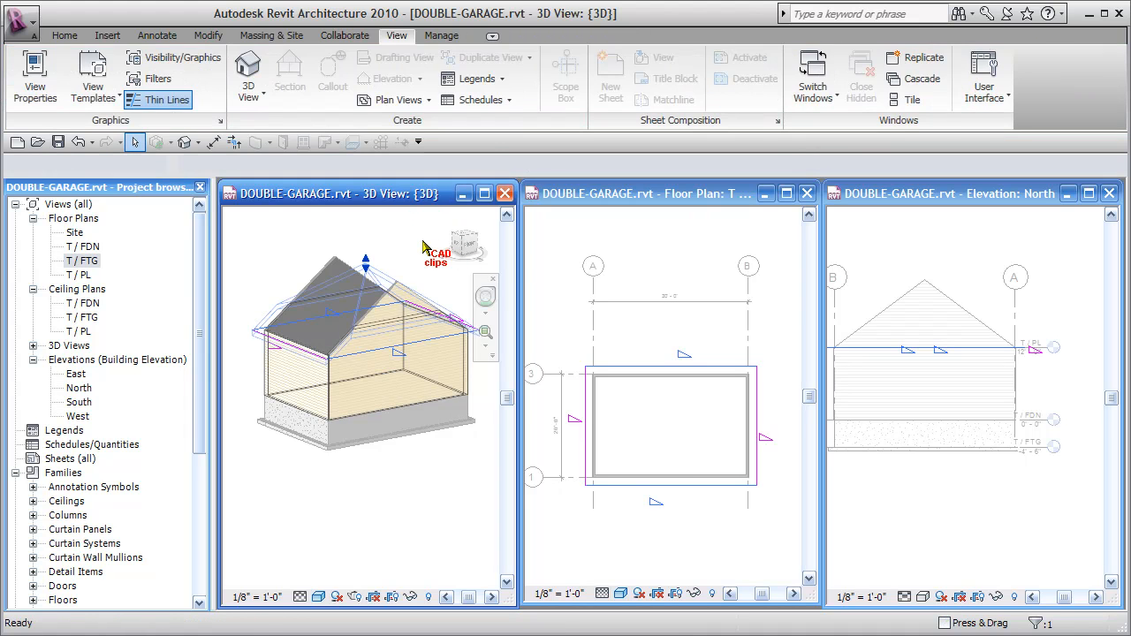
click(423, 244)
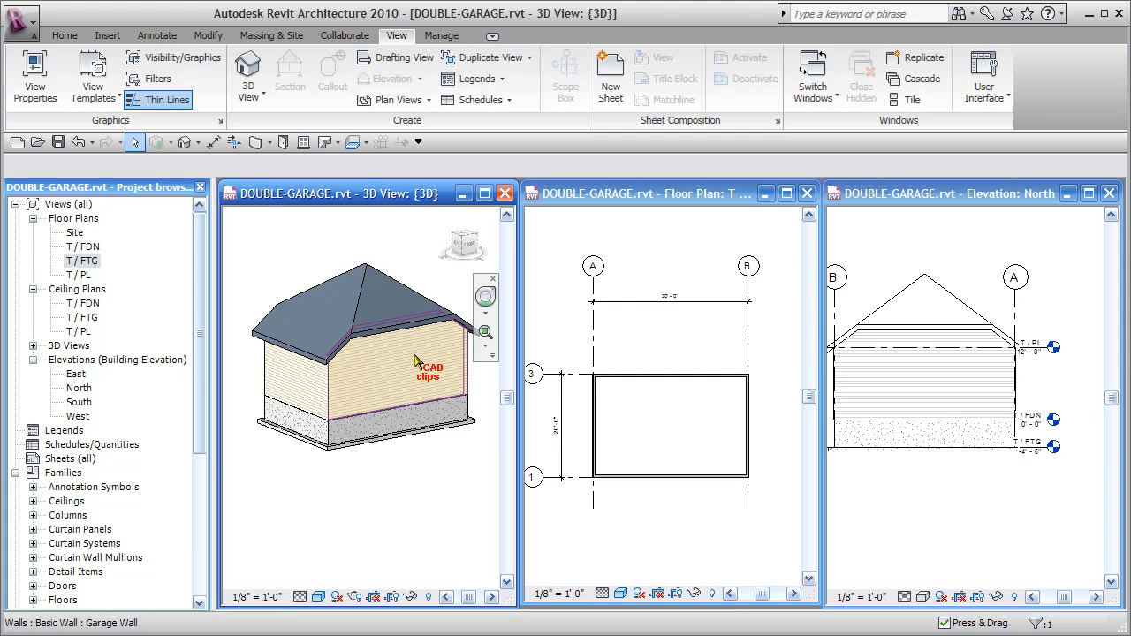
Move the aligned level heads farther out from the building beyond grid A in the North elevation.
click(955, 260)
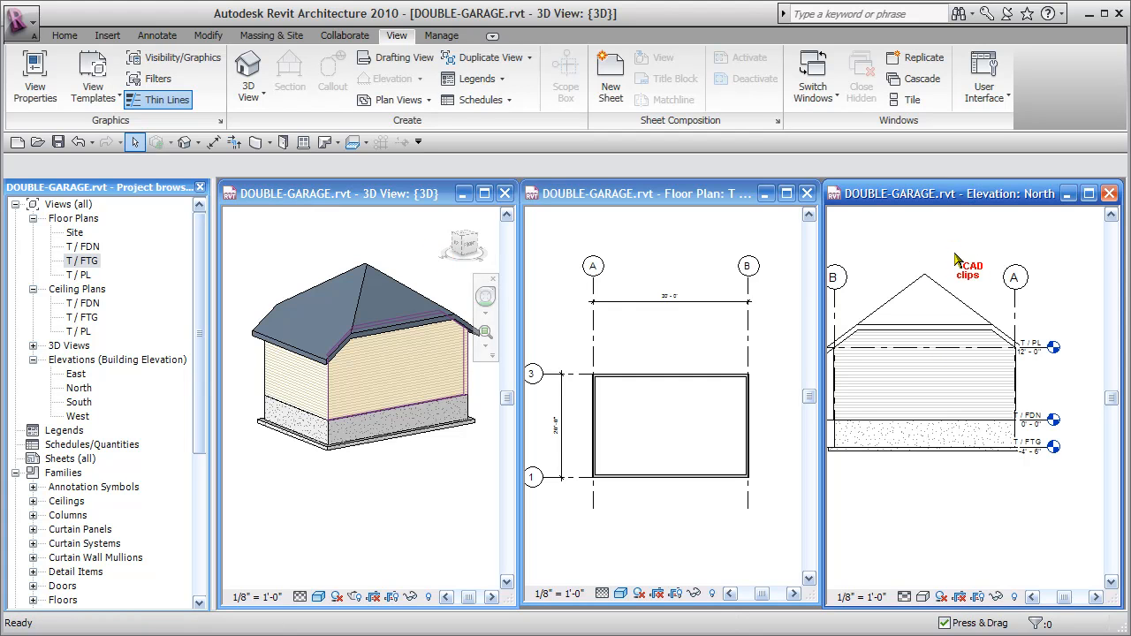
mouse_move(981, 261)
middle_down()
mouse_move(1002, 263)
mouse_move(988, 272)
middle_up()
middle_drag(940, 499, 894, 502)
scroll(928, 498, down, 2)
scroll(1035, 382, up, 5)
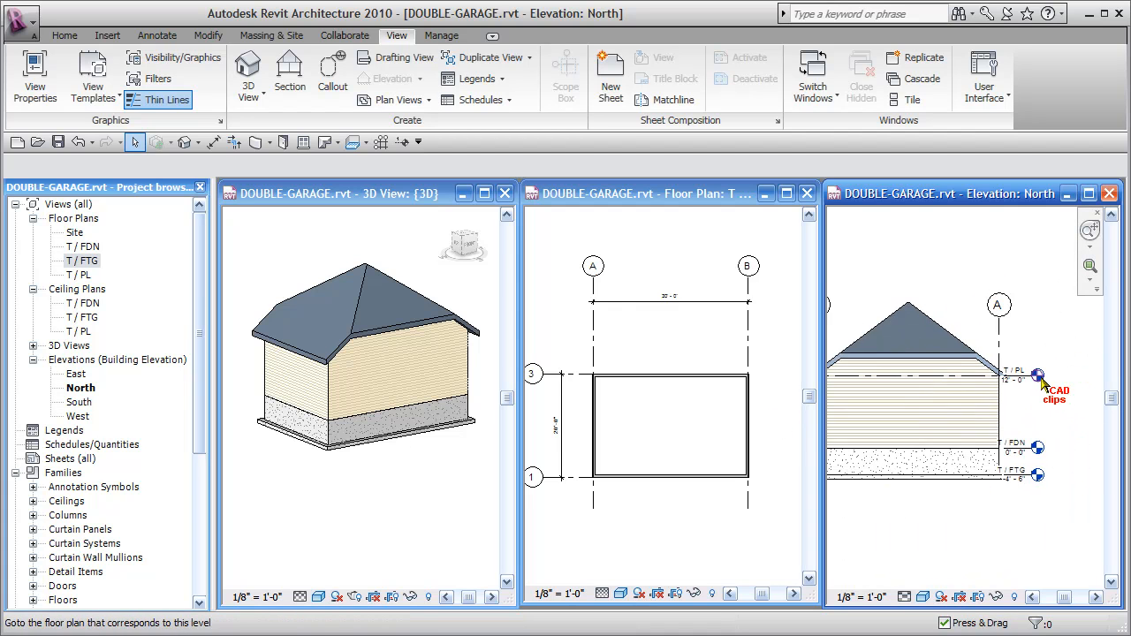
click(1034, 371)
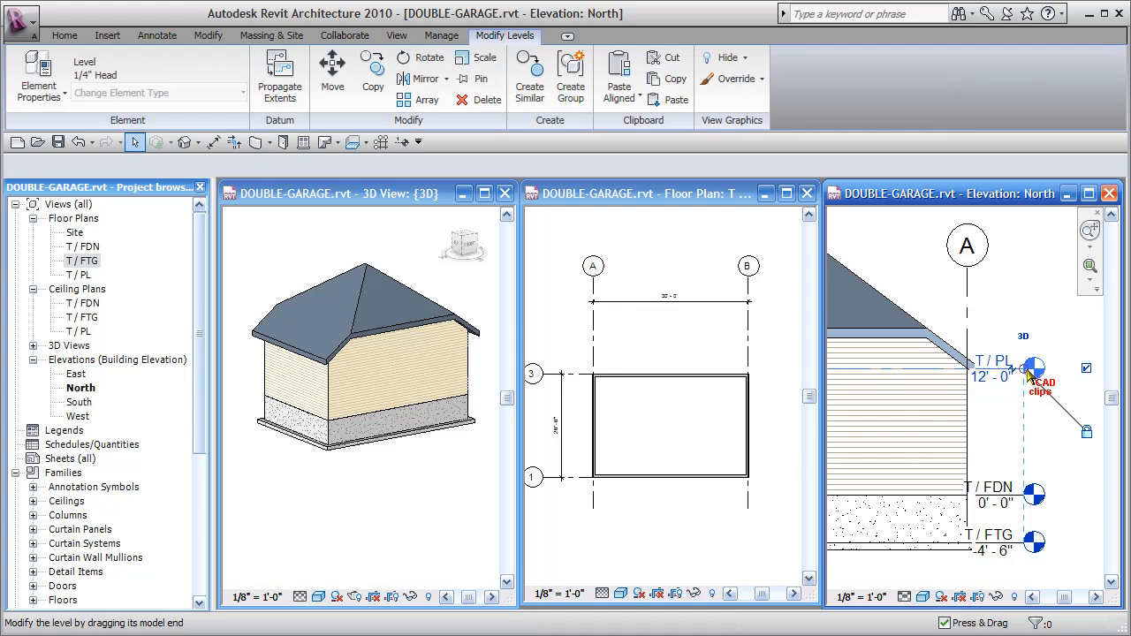
drag(1035, 374, 1074, 369)
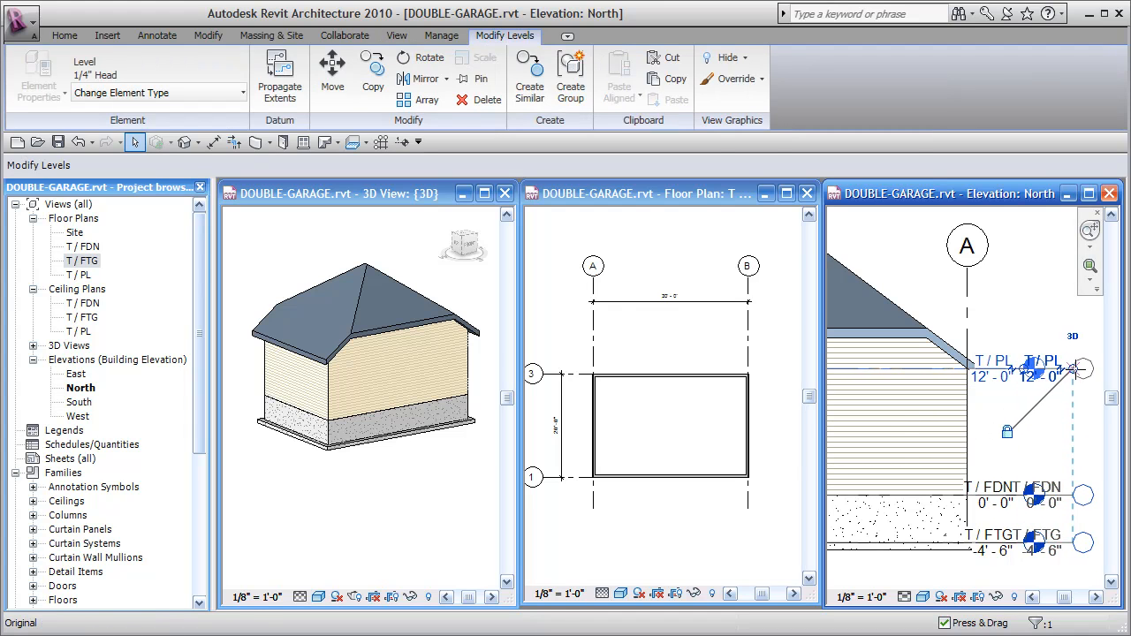
click(1036, 301)
Raise the bubbles of grids A and B above the roof ridge in the North elevation.
scroll(1036, 304, down, 4)
middle_drag(1044, 332, 1087, 348)
click(1046, 318)
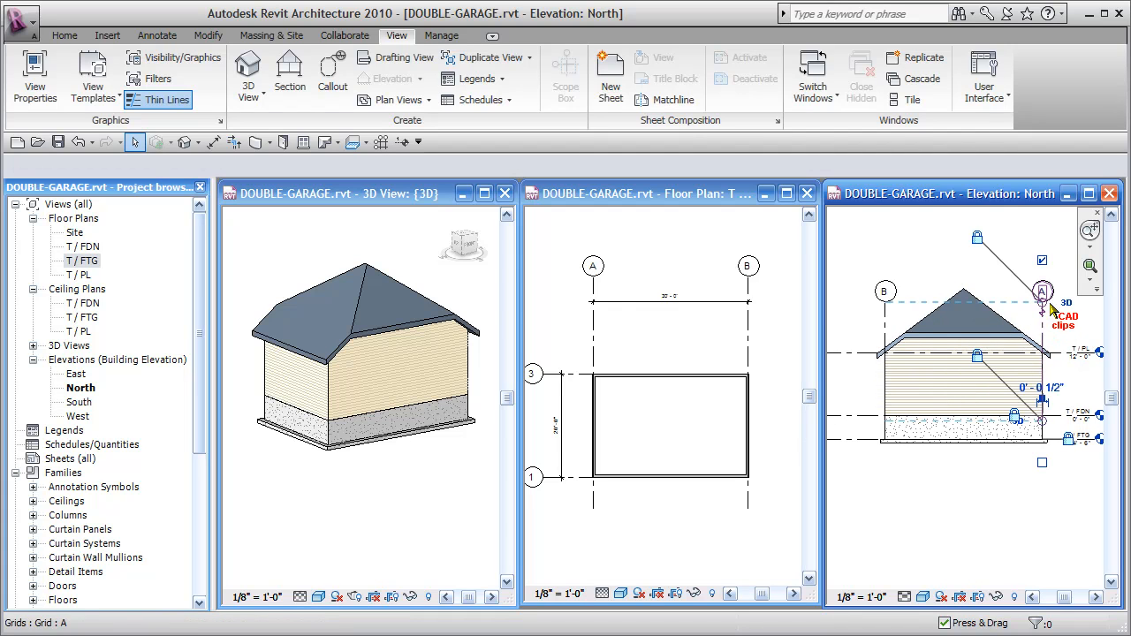
click(1042, 291)
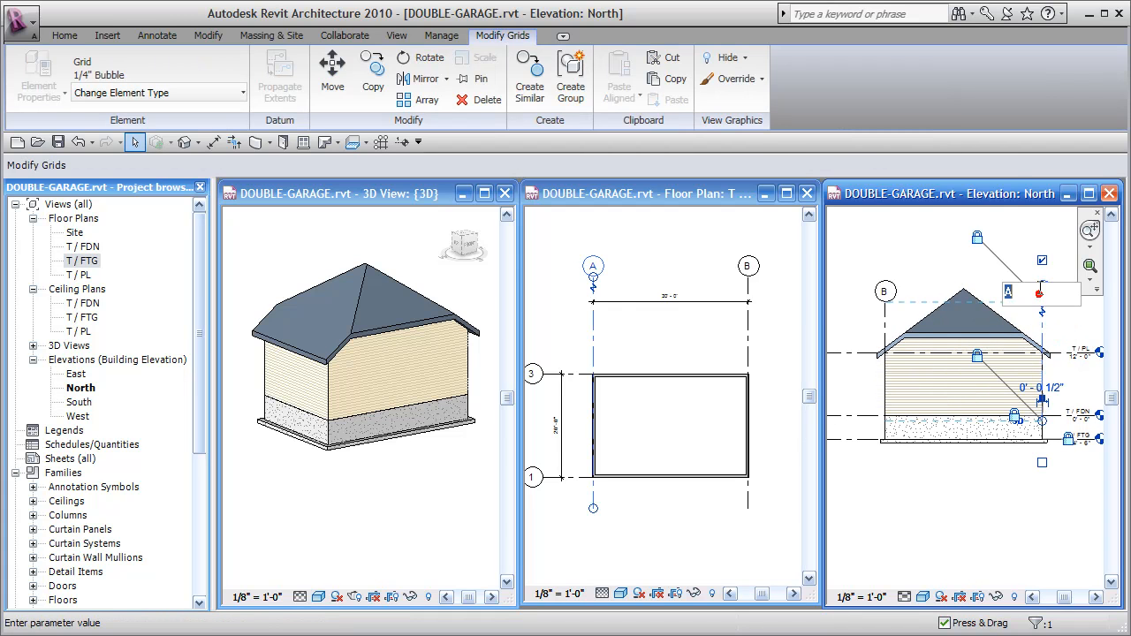
click(886, 302)
drag(886, 305, 884, 283)
click(954, 250)
Set the spacing between grids A and B to 26' in the T / FDN plan by moving grid B.
click(667, 440)
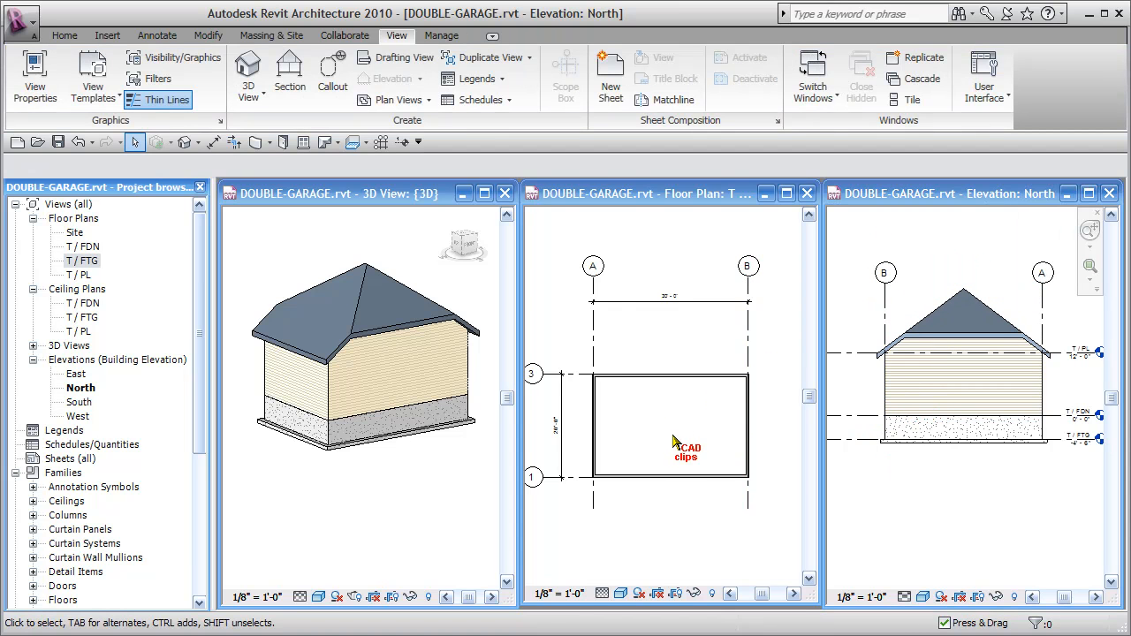
middle_drag(671, 436, 674, 452)
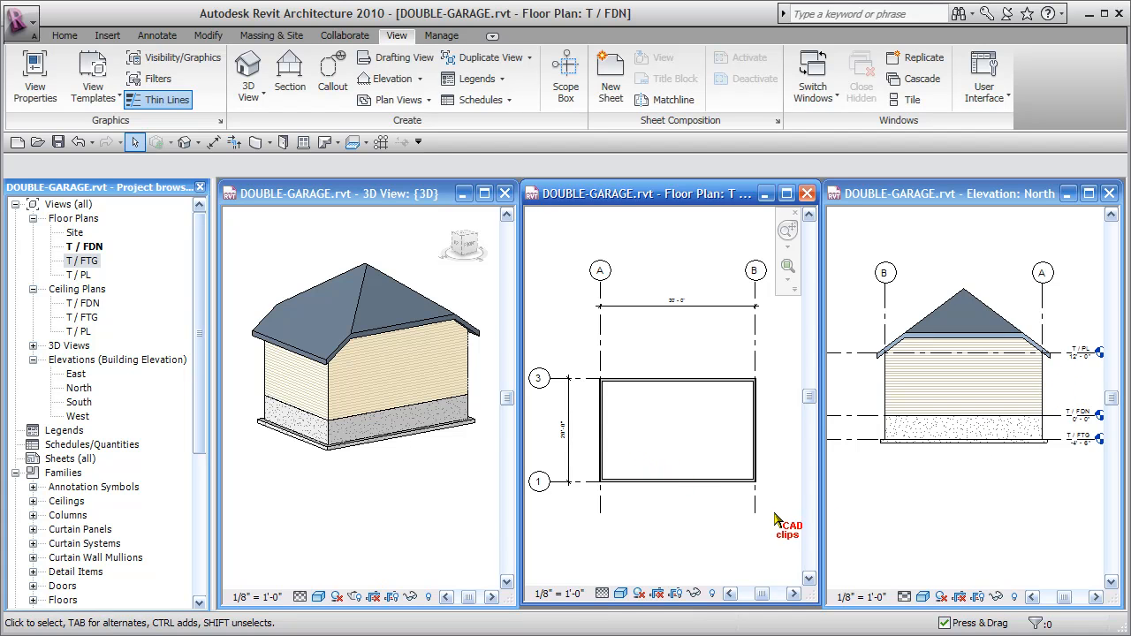
click(756, 364)
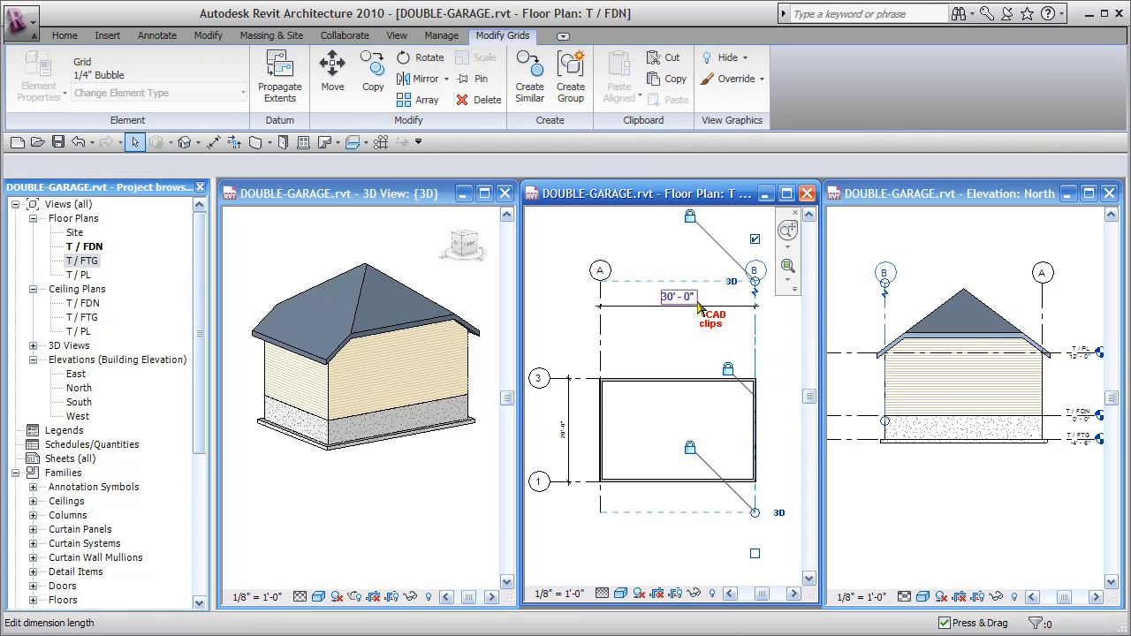
click(677, 296)
text(26)
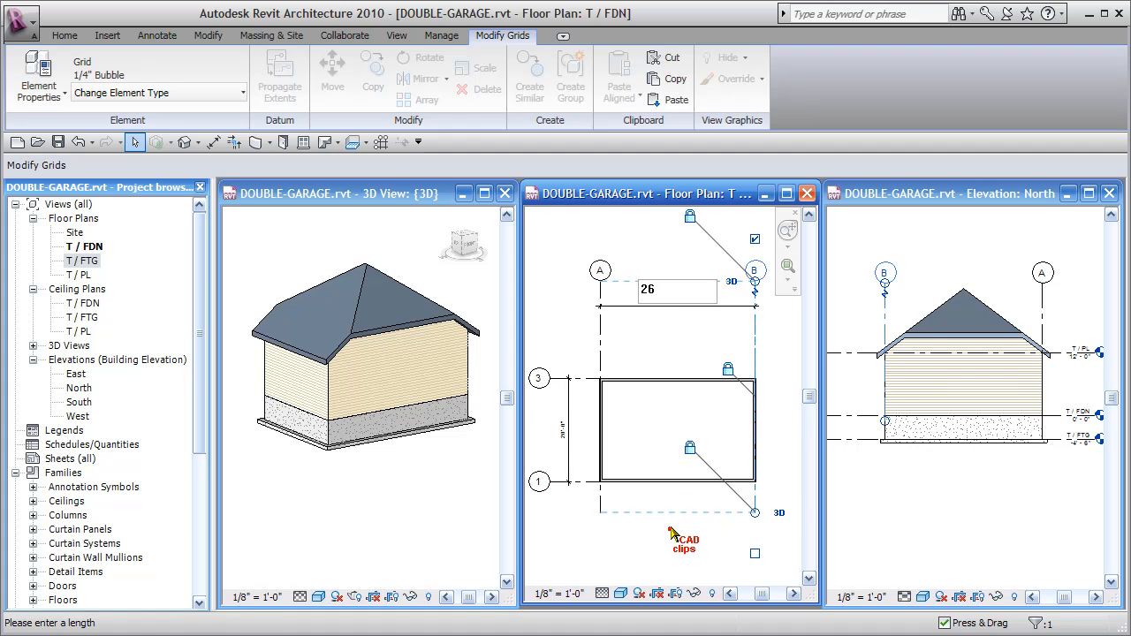
key(Return)
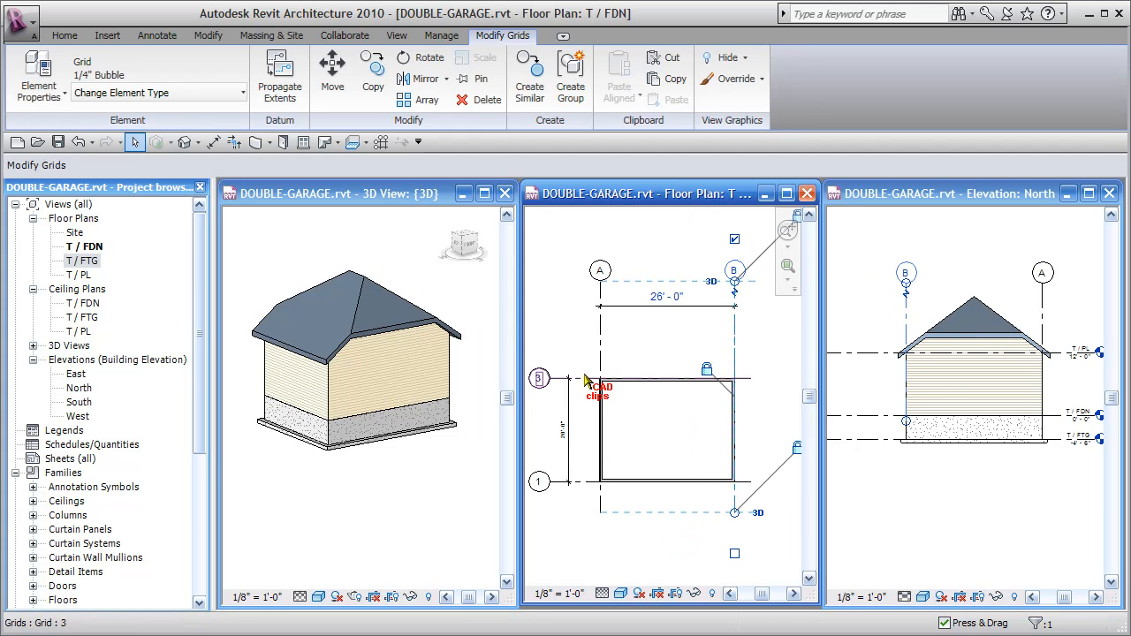
Set the spacing between grids 3 and 1 to 26' in the T / FDN plan by moving grid 1.
click(584, 484)
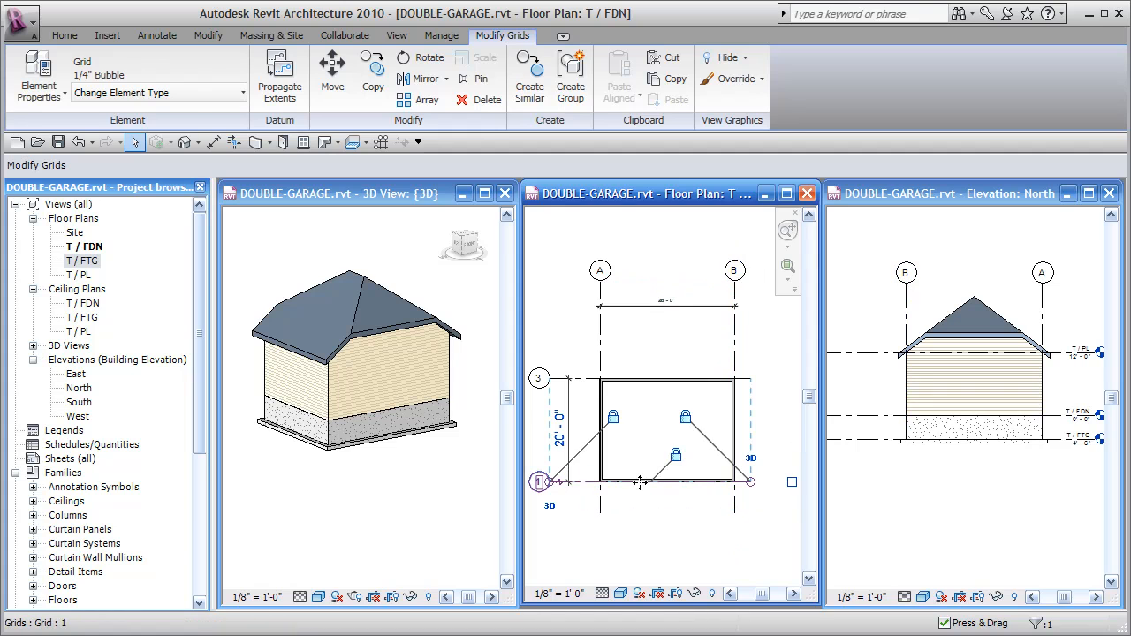
click(559, 439)
text(6)
key(Return)
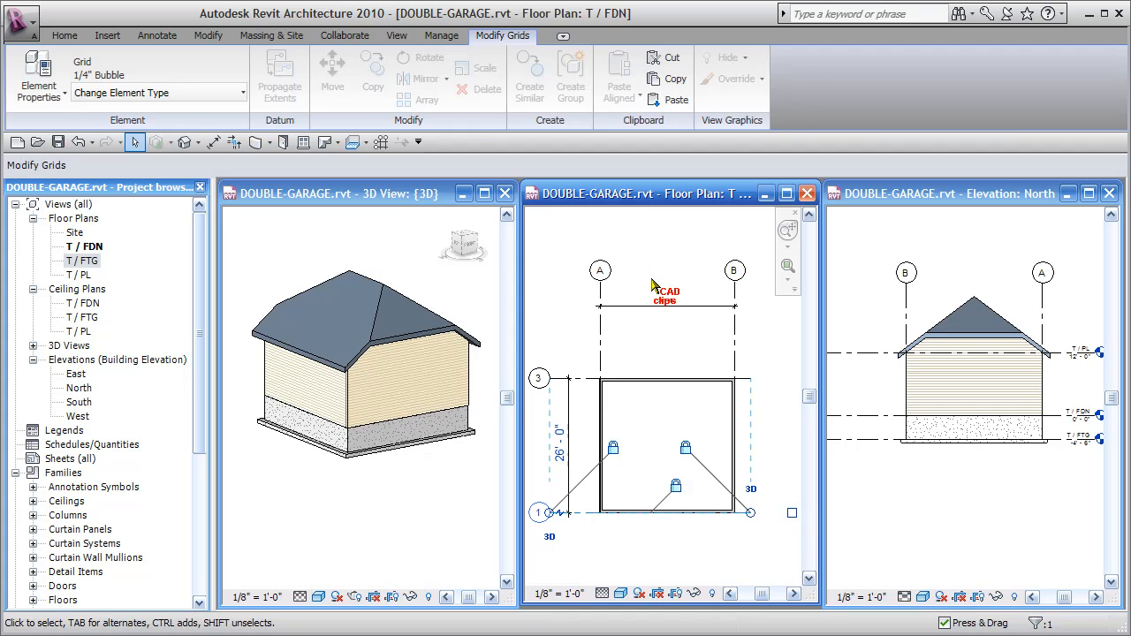
click(668, 262)
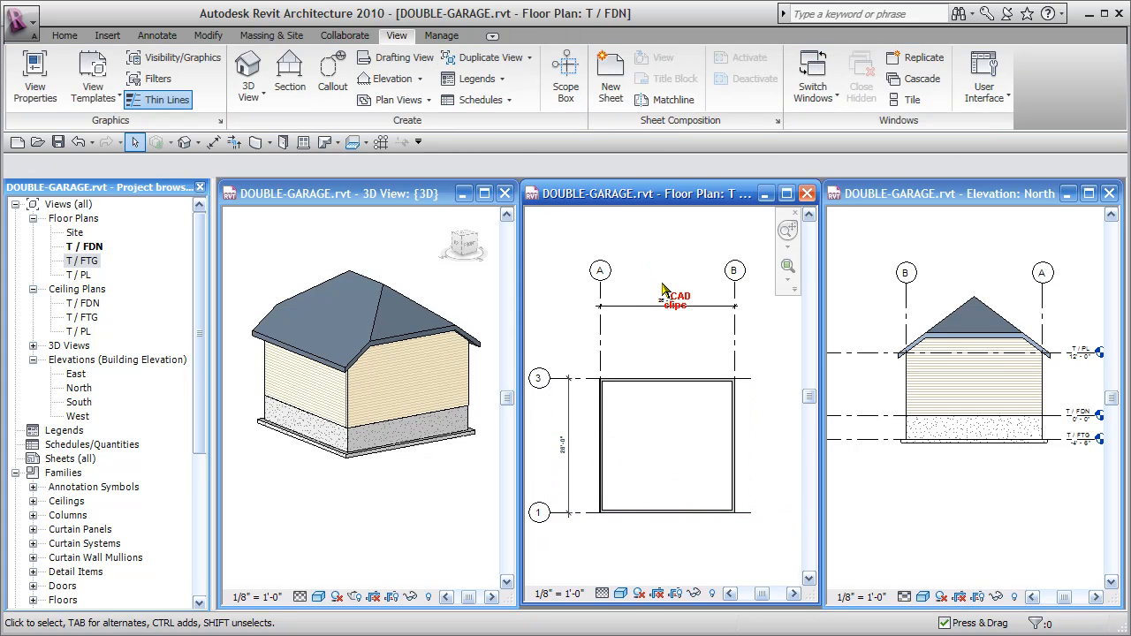
Shorten the aligned level lines on the grid B side of the North elevation, bringing their ends closer to the building.
click(917, 462)
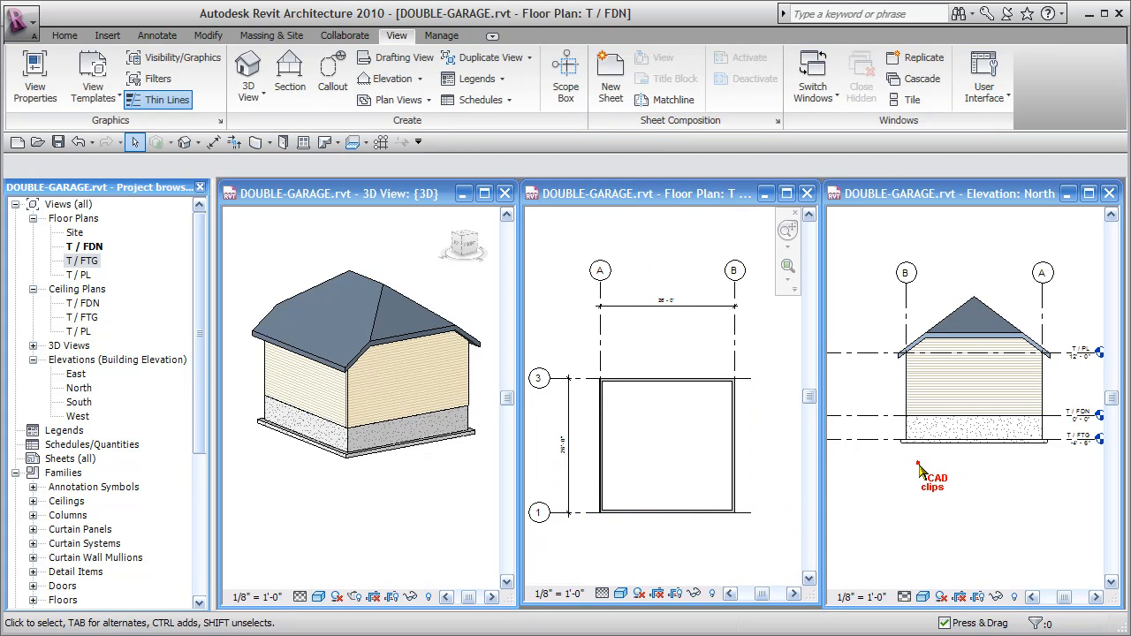
scroll(953, 469, down, 1)
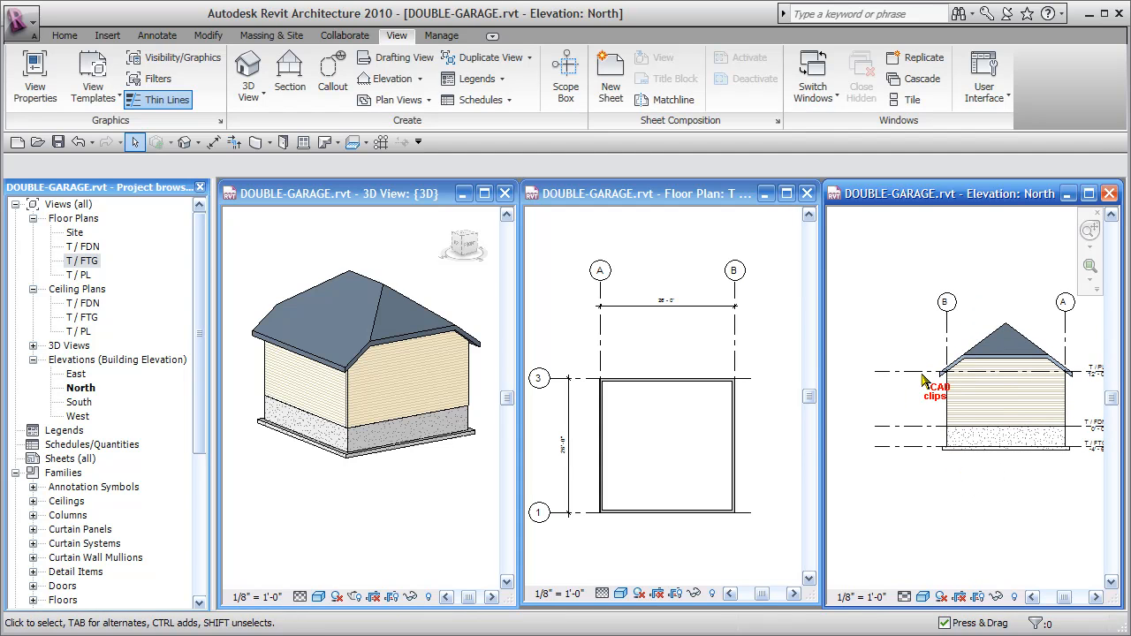
click(875, 373)
drag(874, 372, 915, 373)
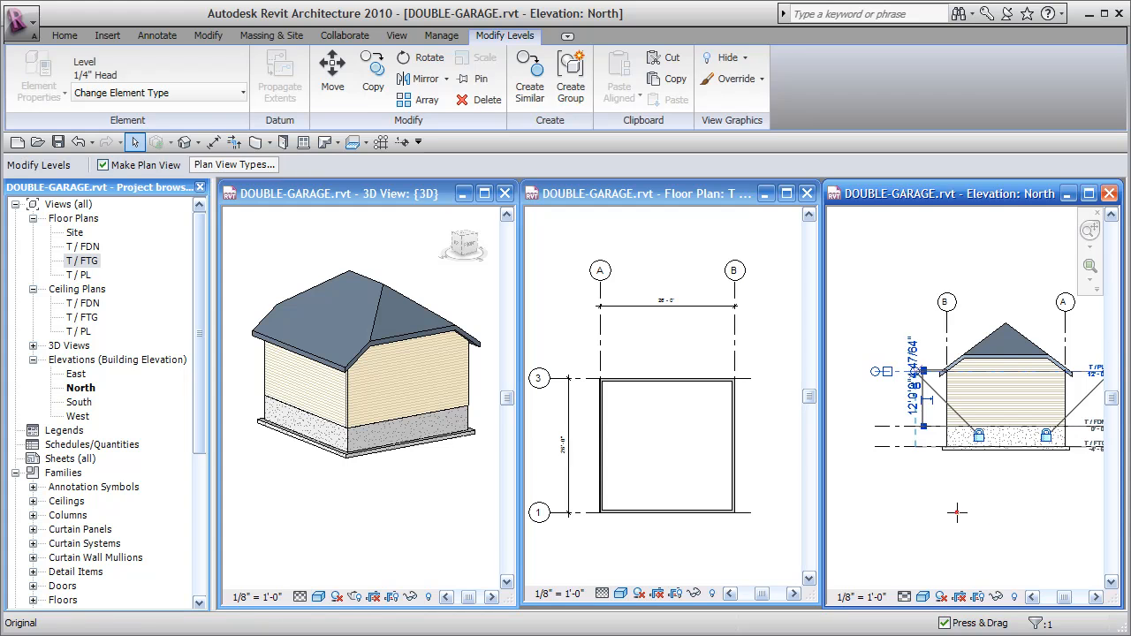
click(957, 516)
middle_drag(971, 531, 936, 551)
scroll(929, 530, up, 1)
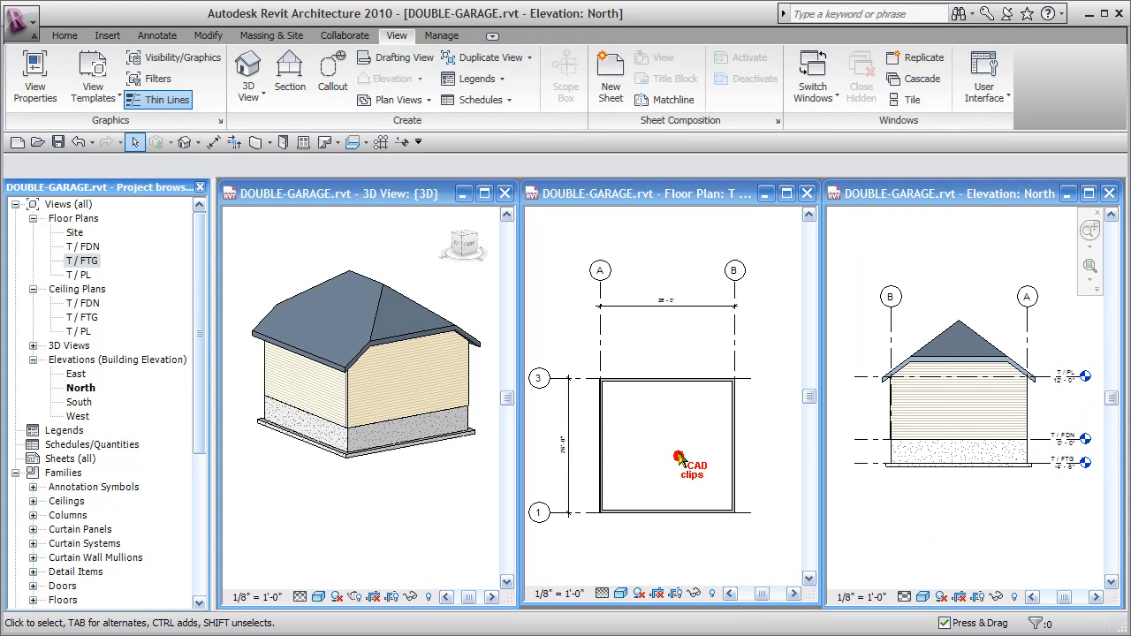
middle_drag(677, 457, 681, 443)
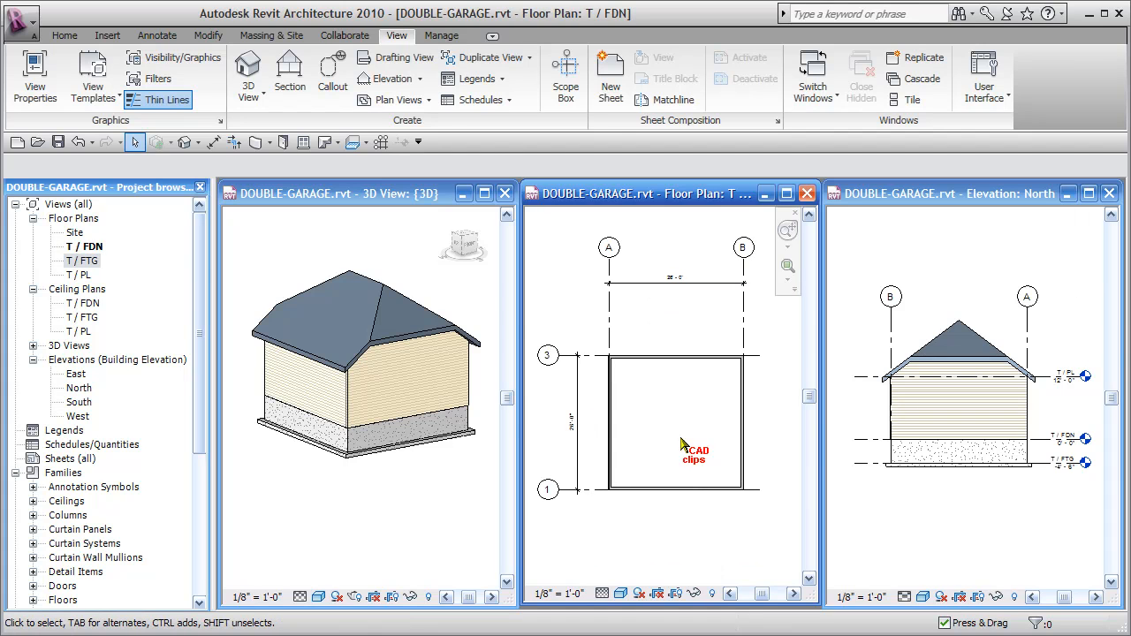